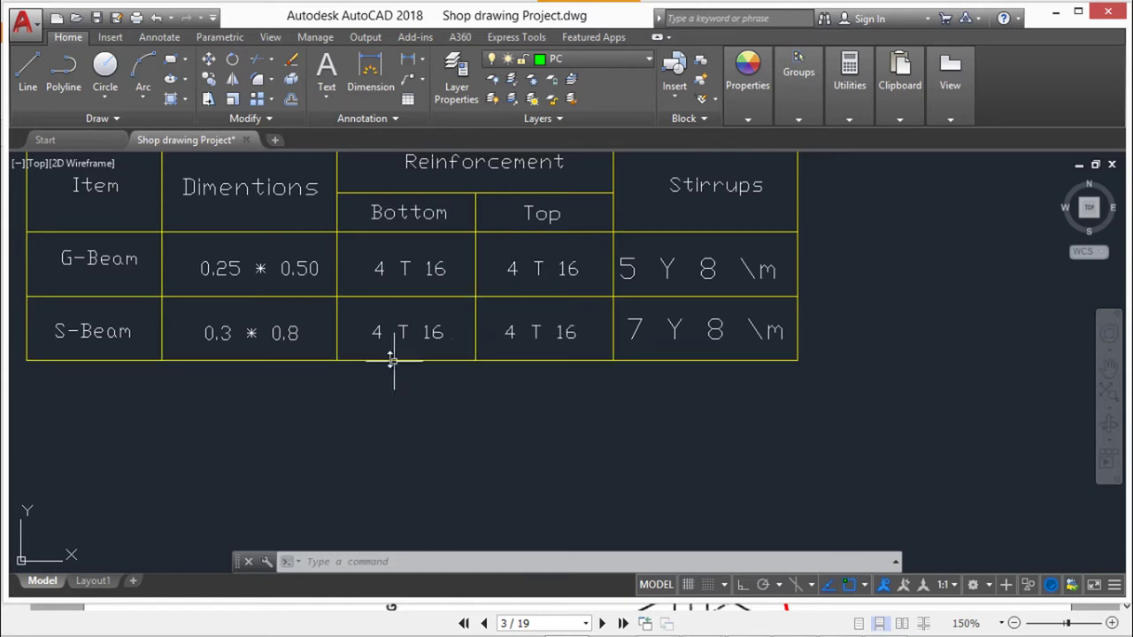
Switch to the Excel excavation sheet and delete "except for rocky soil" from the work description in cell A1
scroll(684, 459, down, 5)
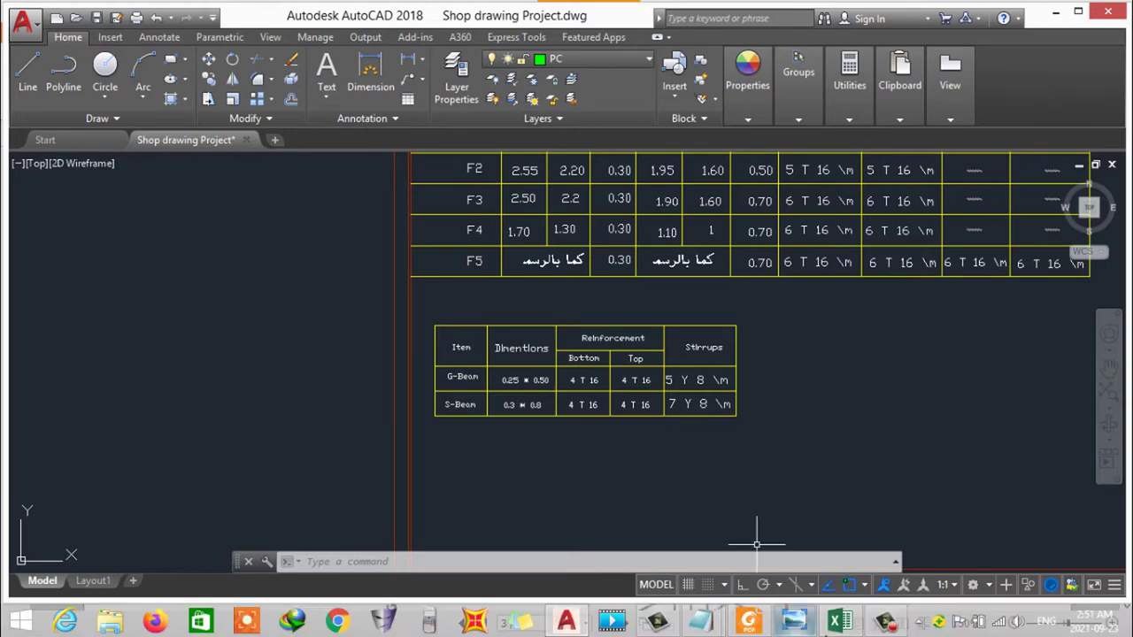
click(834, 626)
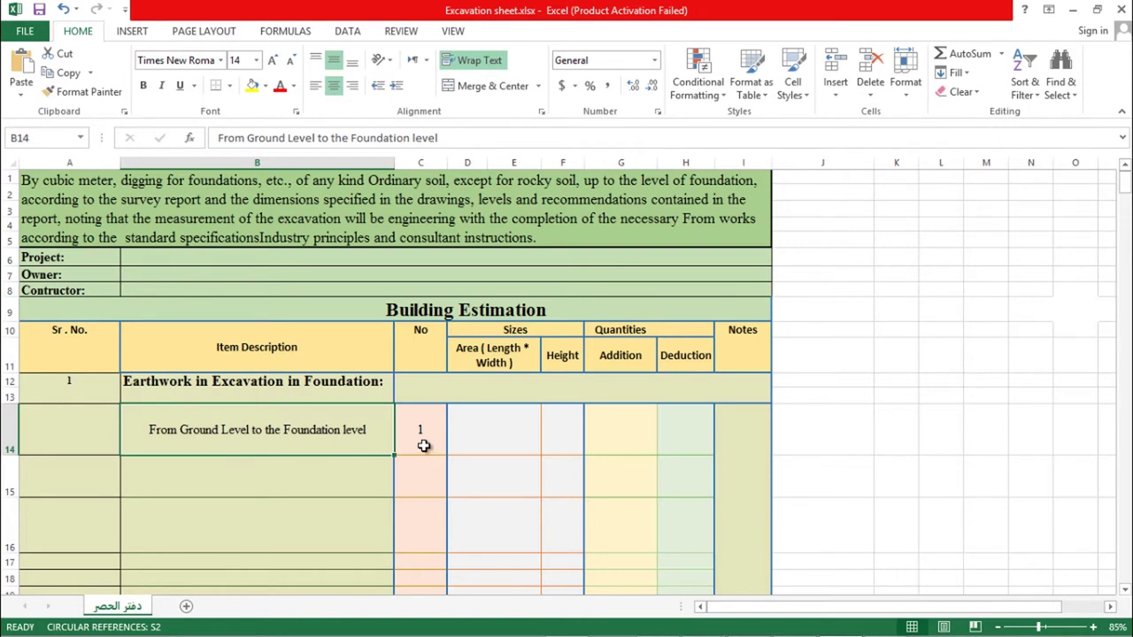
click(535, 217)
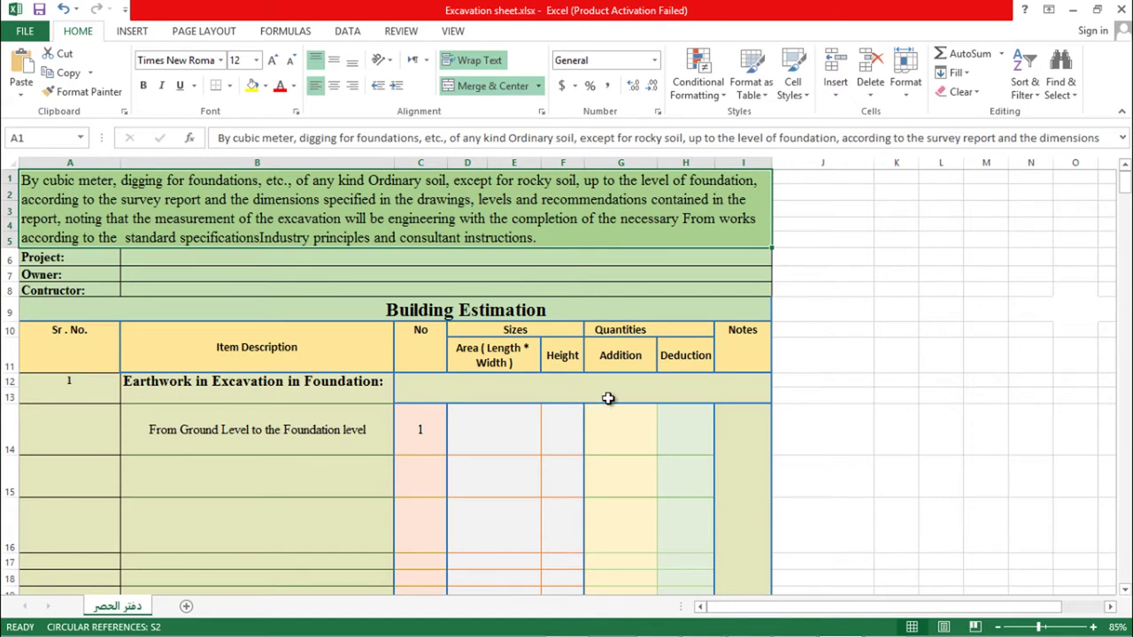
double_click(573, 188)
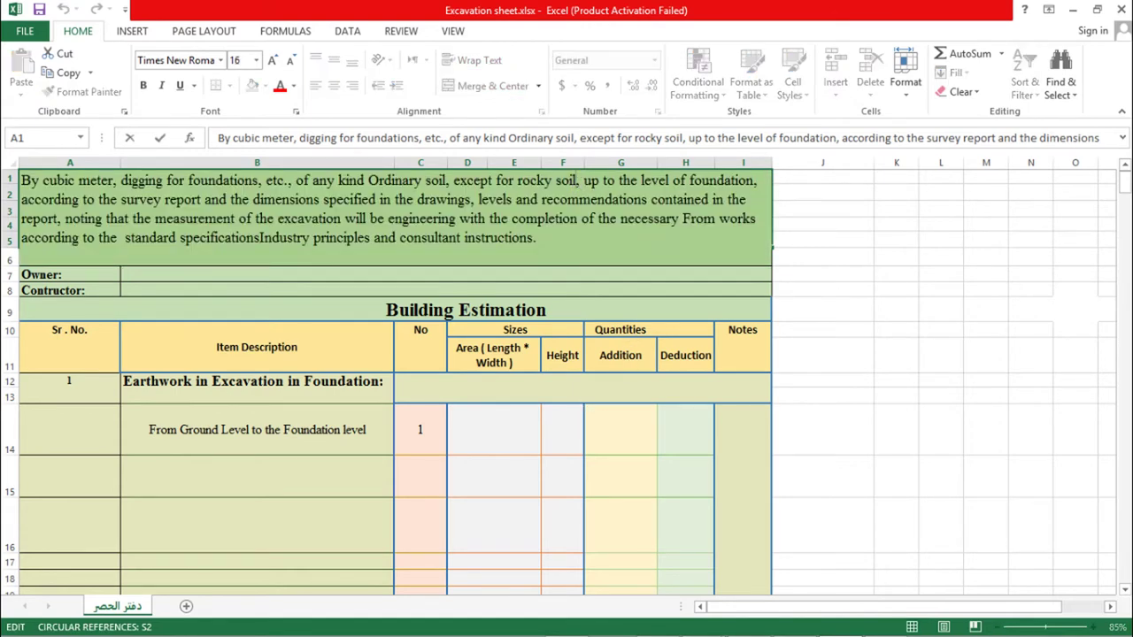
key(BackSpace)
key(BackSpace)
key(BackSpace)
key(BackSpace)
key(BackSpace)
key(BackSpace)
key(BackSpace)
key(BackSpace)
key(BackSpace)
key(BackSpace)
key(BackSpace)
key(BackSpace)
key(BackSpace)
key(BackSpace)
key(BackSpace)
key(BackSpace)
key(BackSpace)
key(BackSpace)
key(BackSpace)
key(BackSpace)
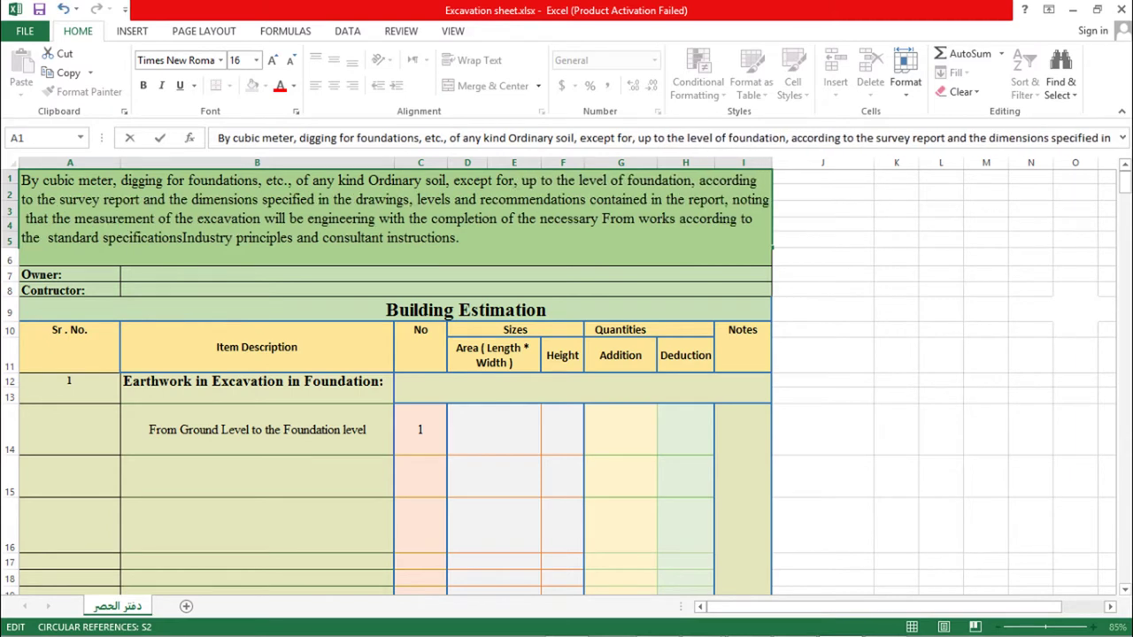
key(BackSpace)
key(BackSpace)
key(BackSpace)
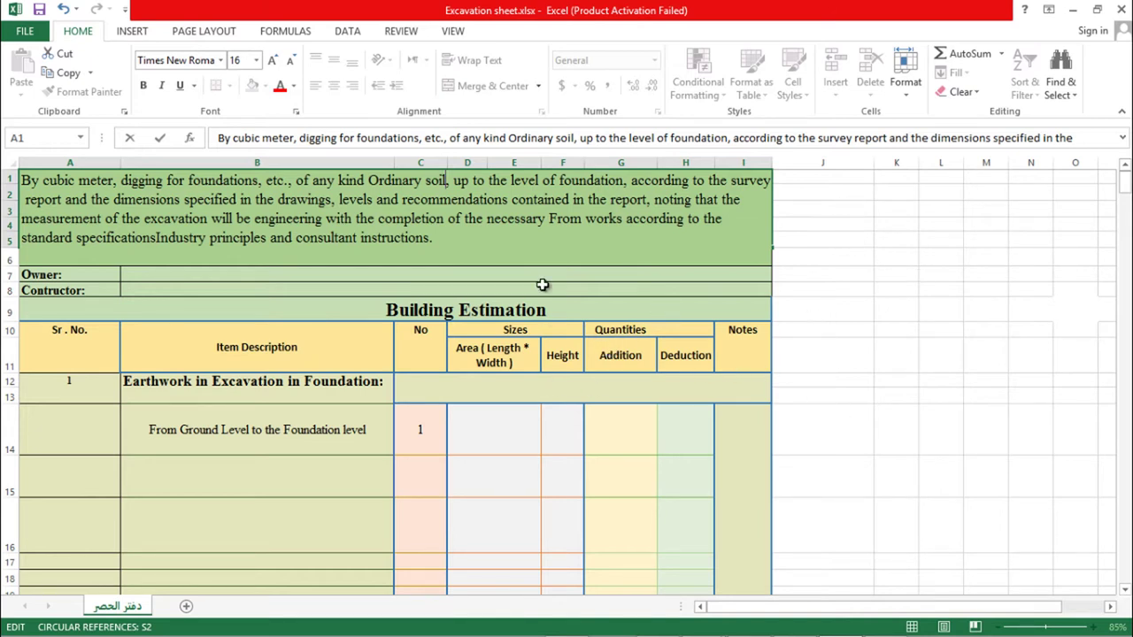
click(208, 192)
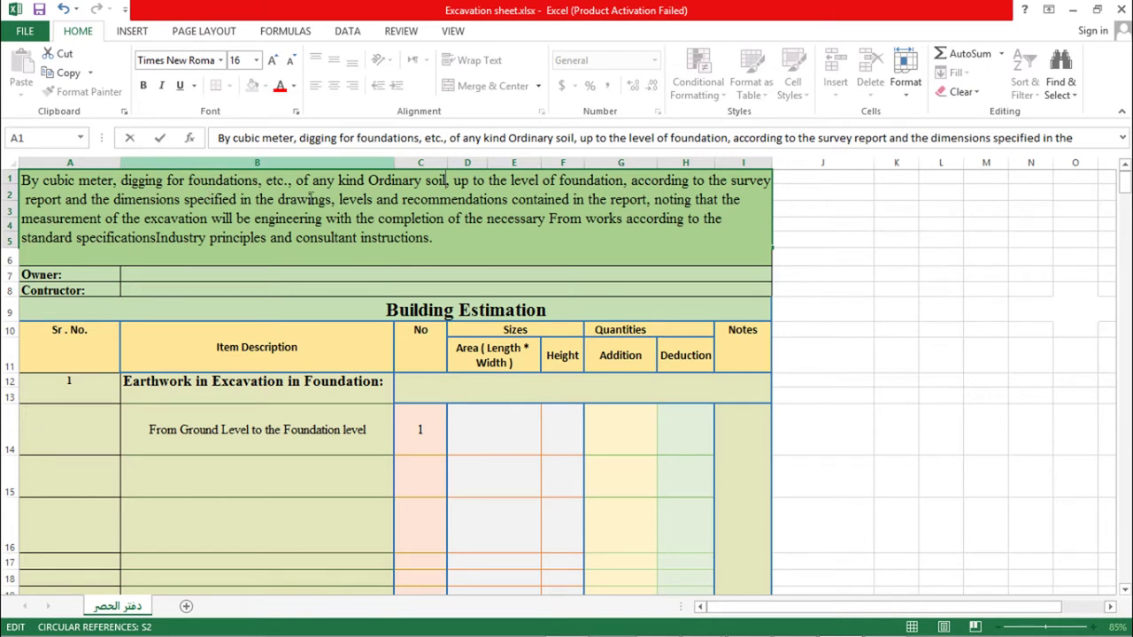
key(Escape)
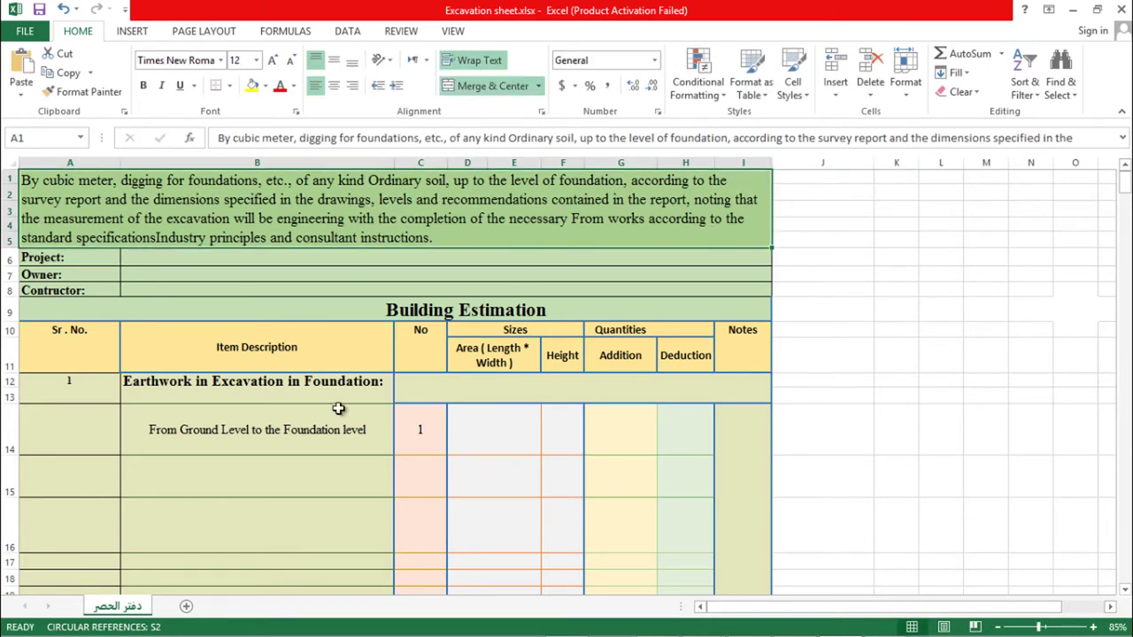
scroll(419, 468, down, 8)
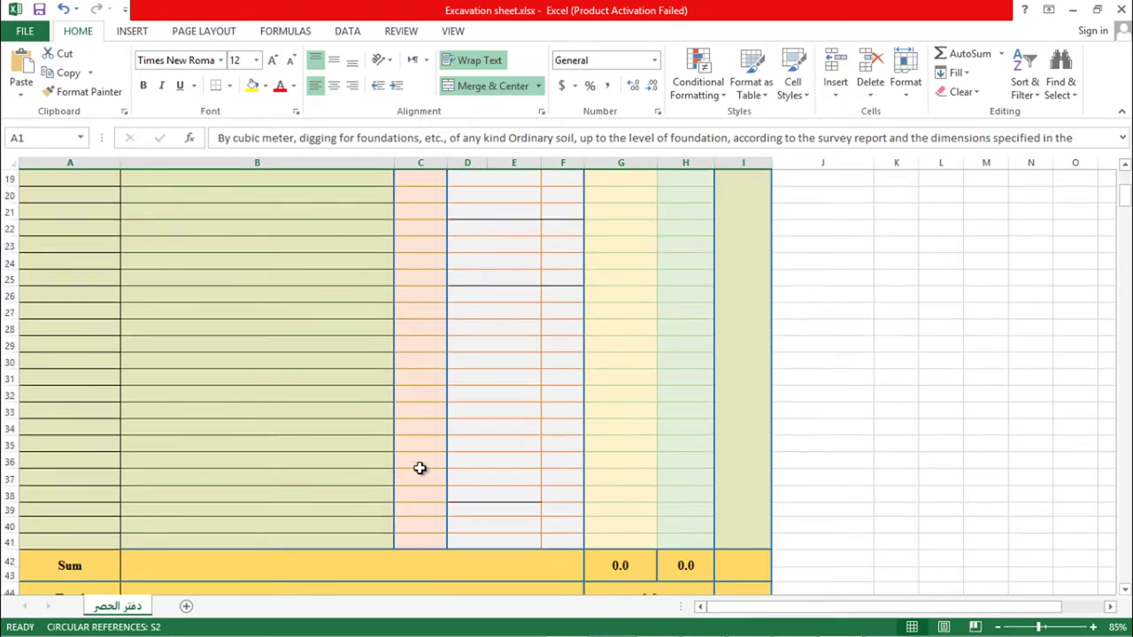
scroll(428, 480, up, 8)
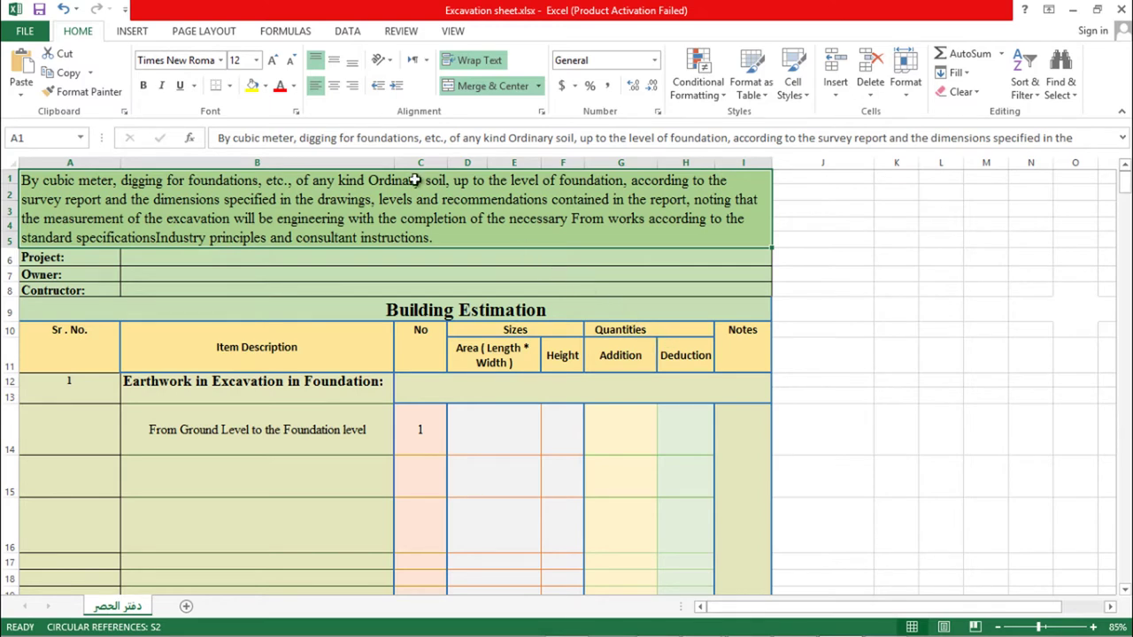
scroll(270, 462, down, 6)
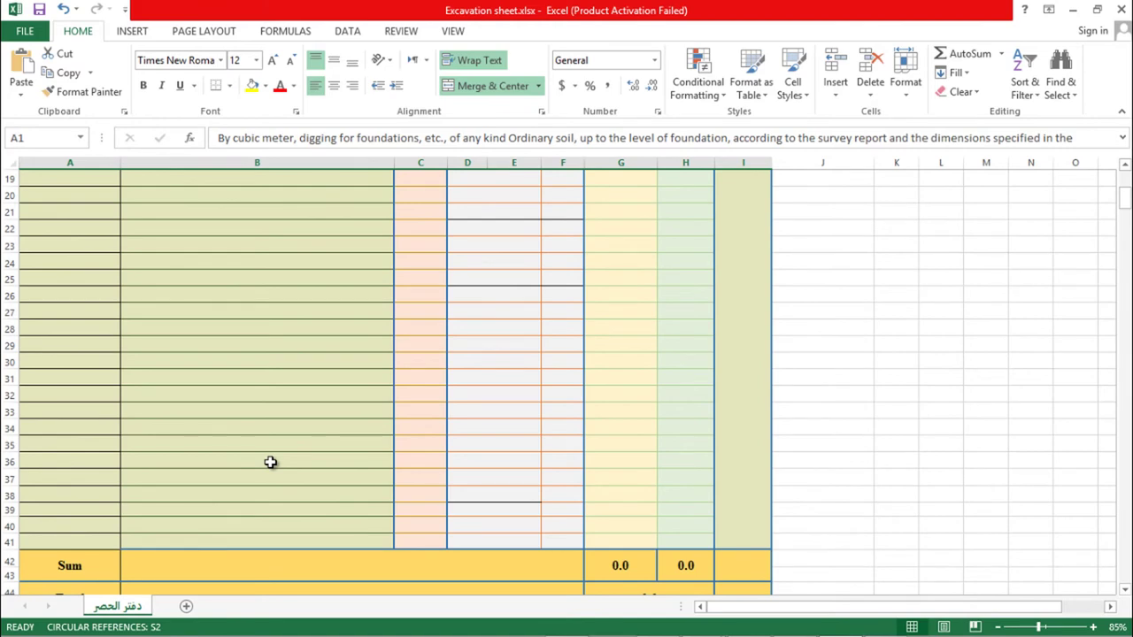
scroll(270, 462, up, 6)
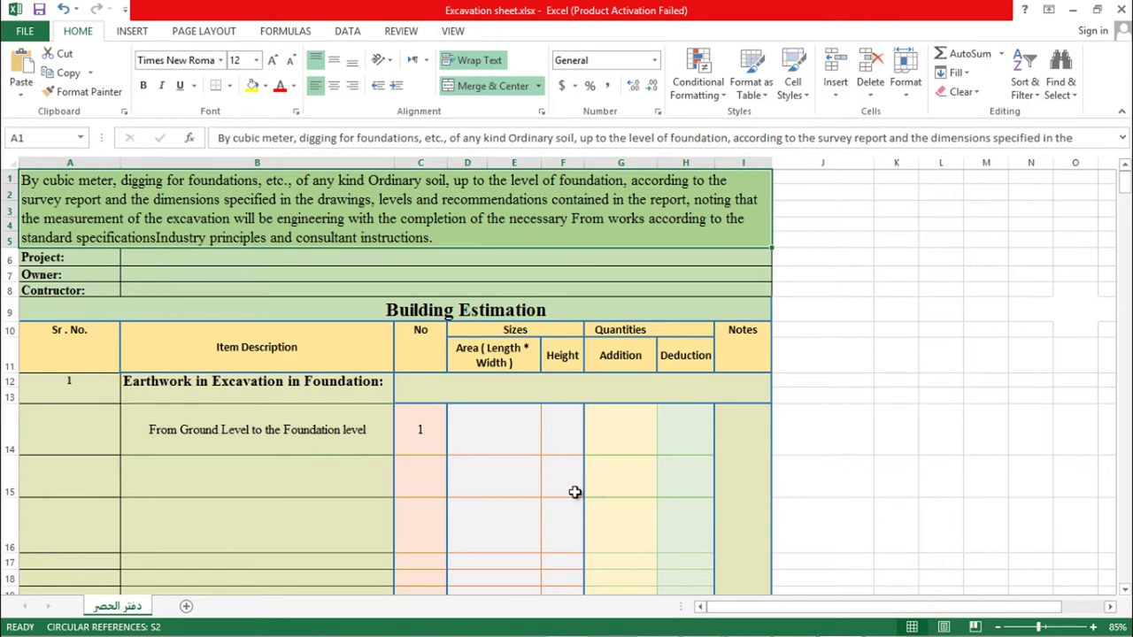
scroll(541, 475, down, 4)
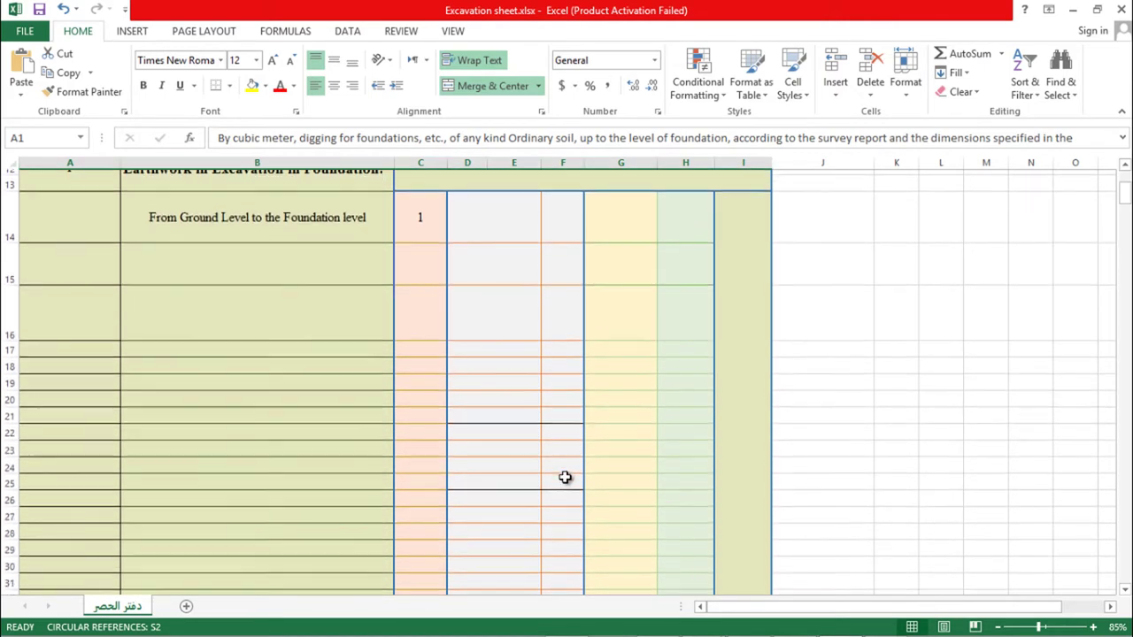
scroll(563, 478, up, 4)
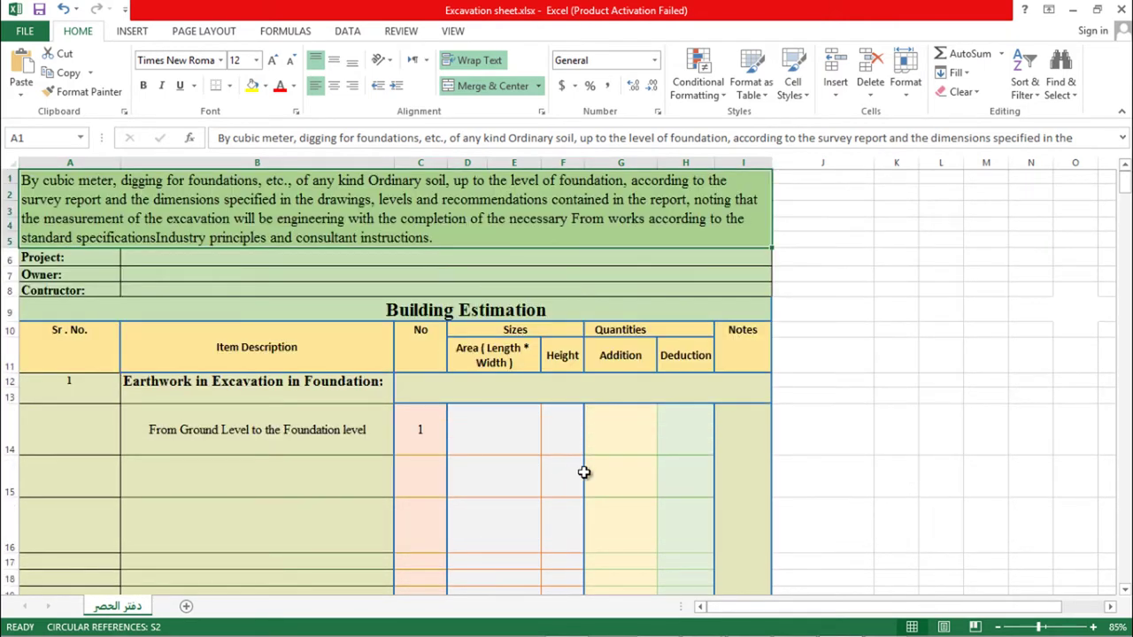
Switch to the AutoCAD shop drawing and erase a single object beside the drawing frame
mouse_move(485, 614)
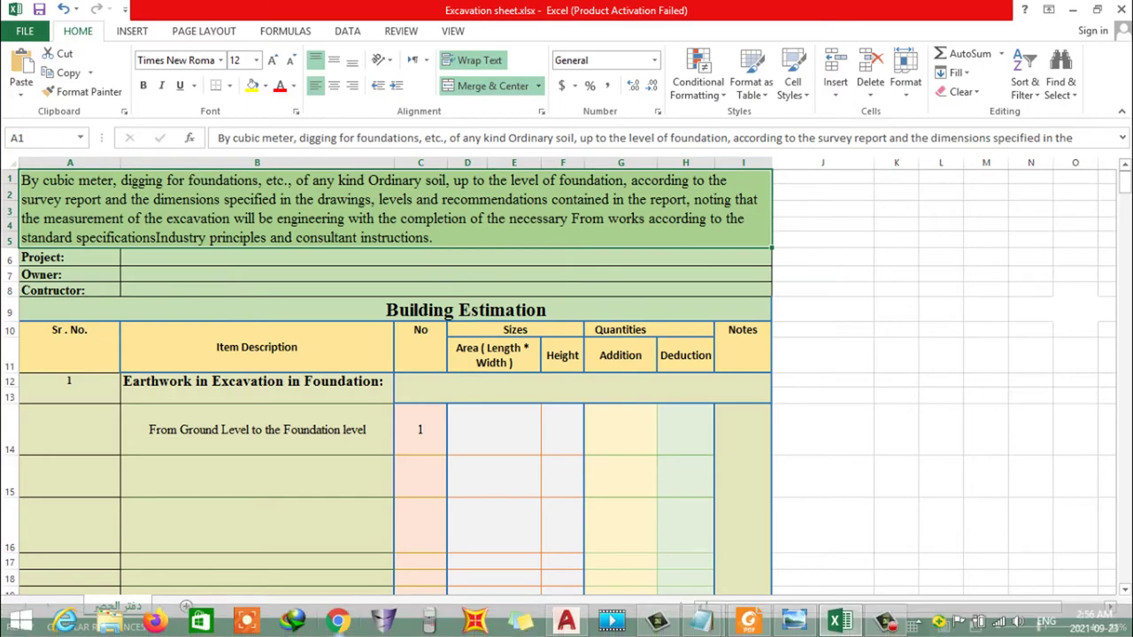
click(566, 622)
scroll(771, 379, up, 4)
scroll(685, 279, down, 10)
drag(685, 280, 519, 331)
click(314, 206)
key(Delete)
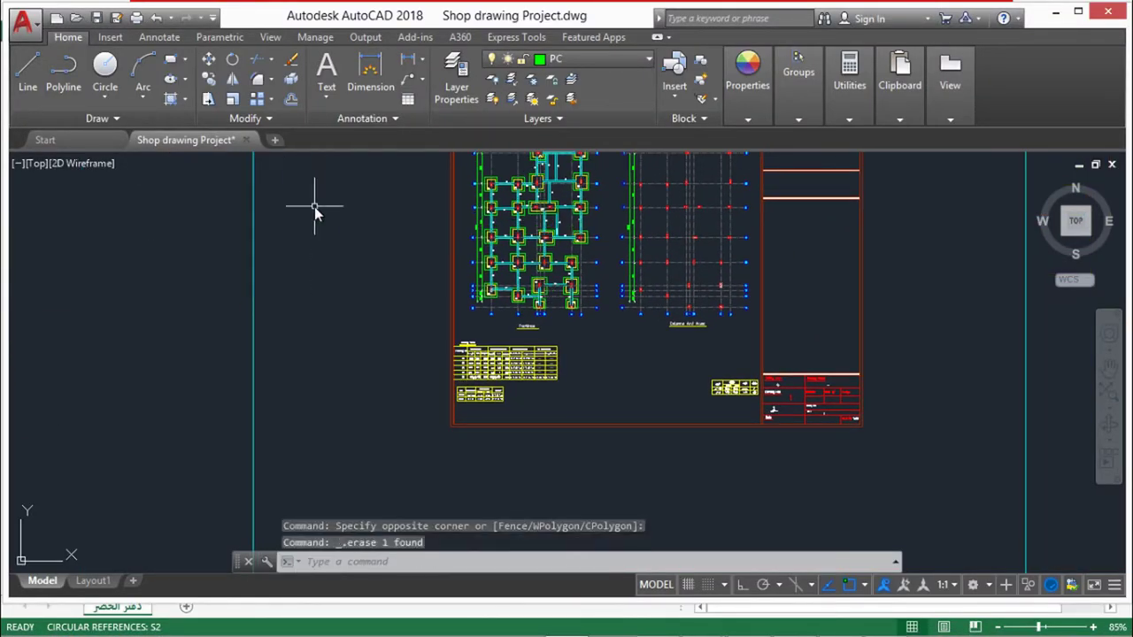
Examine the footings plan, checking the footing outlines and ground beams around footing F5 and across the gridlines
mouse_move(464, 277)
mouse_down()
mouse_move(410, 276)
mouse_move(341, 303)
mouse_move(303, 342)
mouse_up()
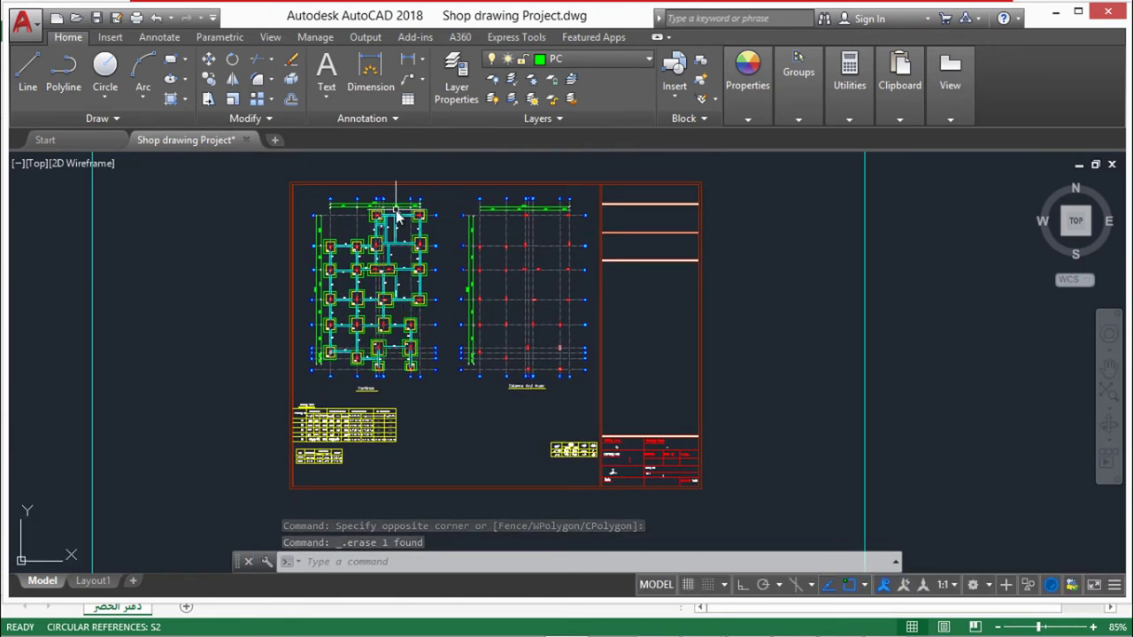
scroll(397, 215, up, 5)
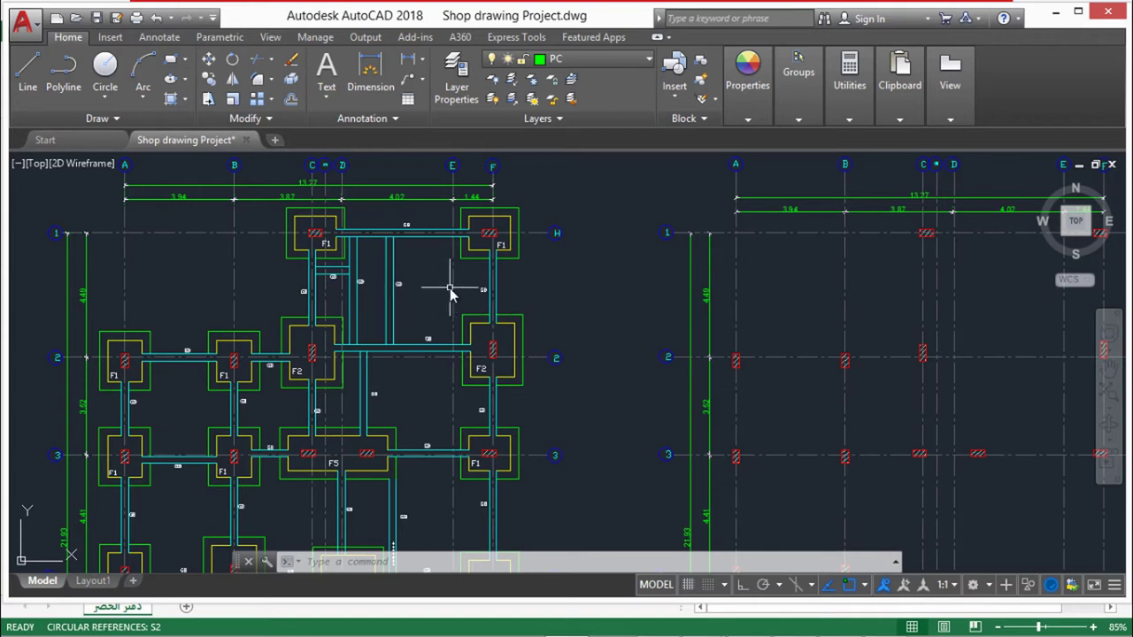
scroll(449, 294, down, 2)
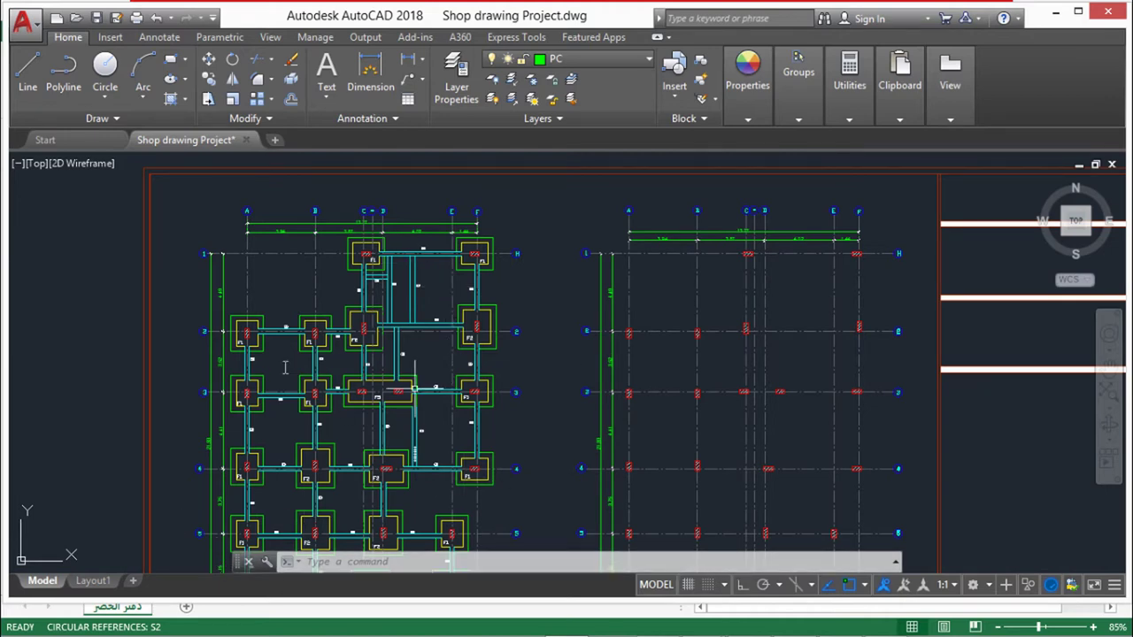
drag(304, 402, 334, 327)
scroll(333, 328, up, 6)
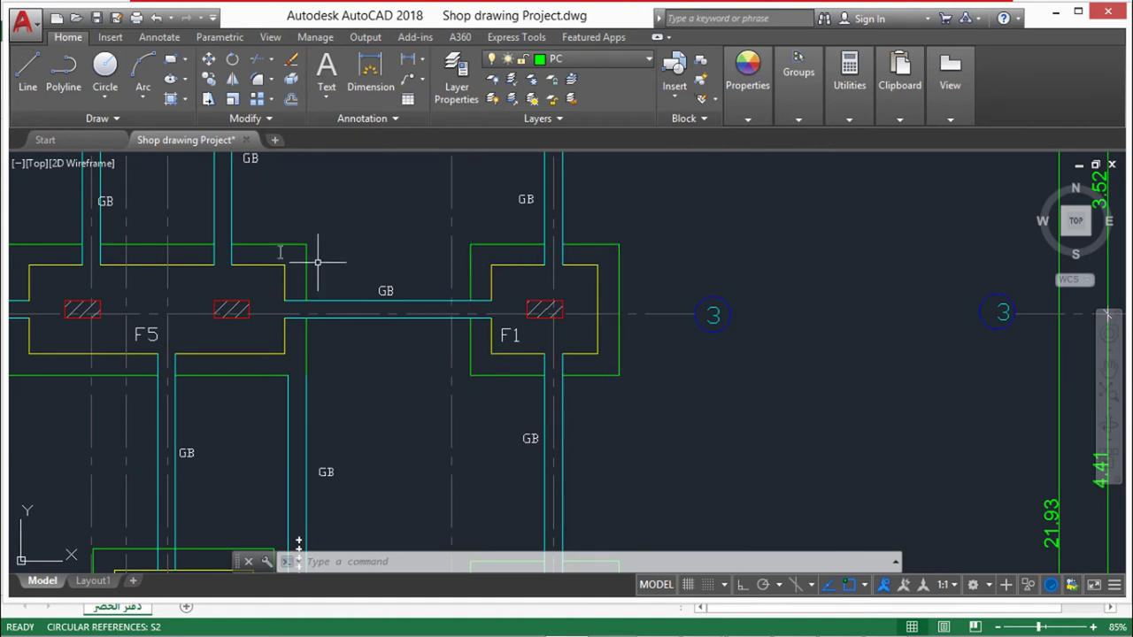
drag(314, 302, 481, 283)
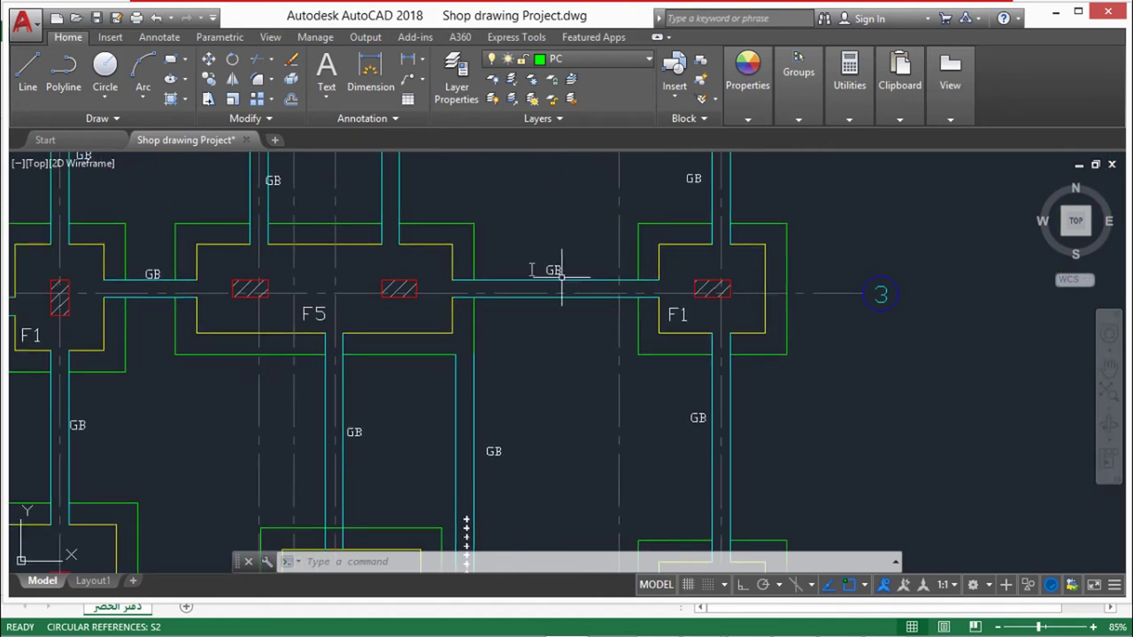
scroll(487, 250, down, 2)
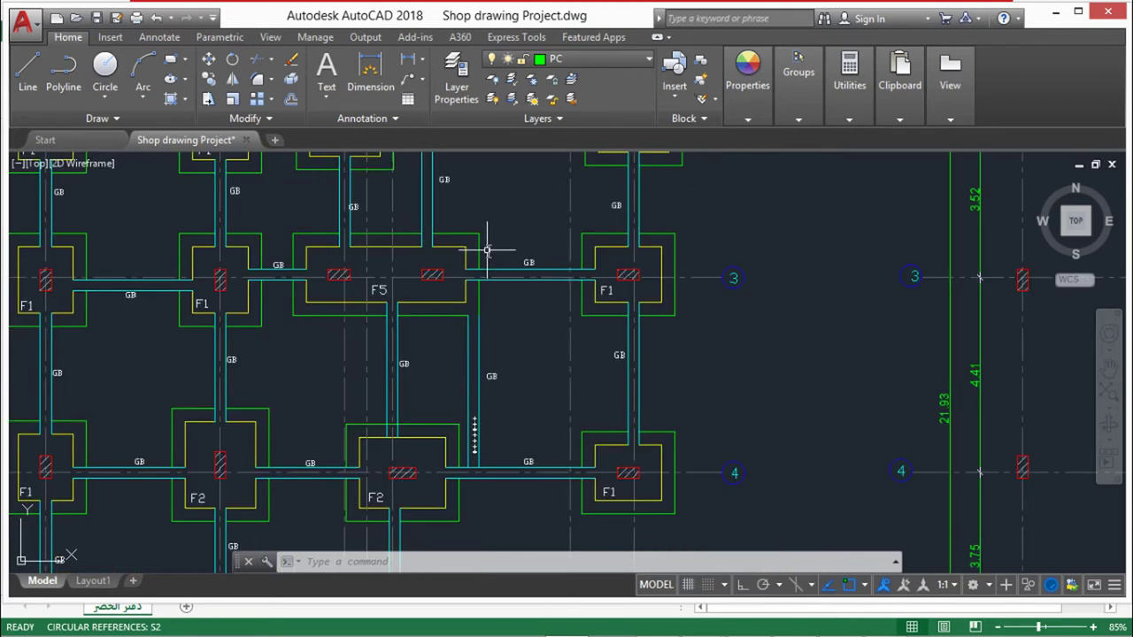
scroll(487, 251, down, 2)
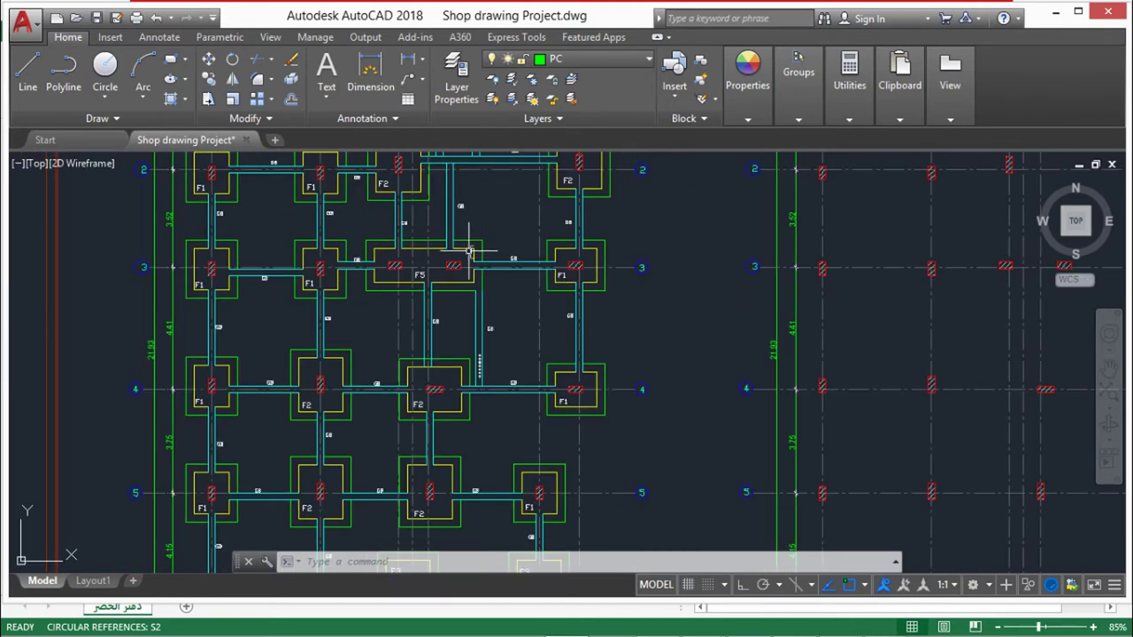
scroll(466, 262, down, 2)
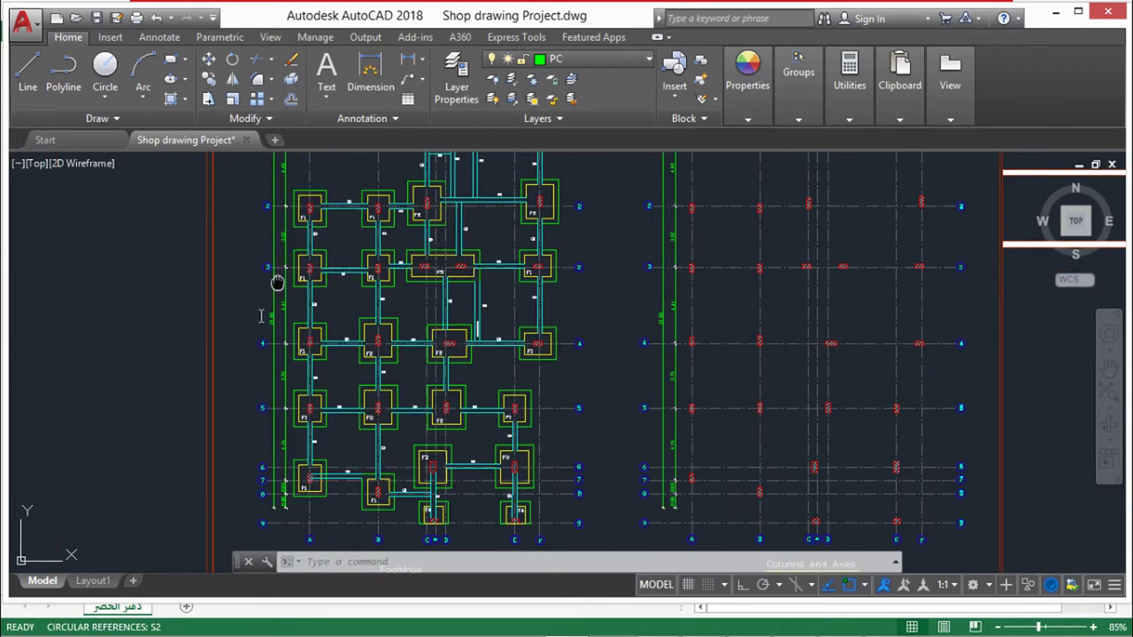
drag(278, 281, 248, 331)
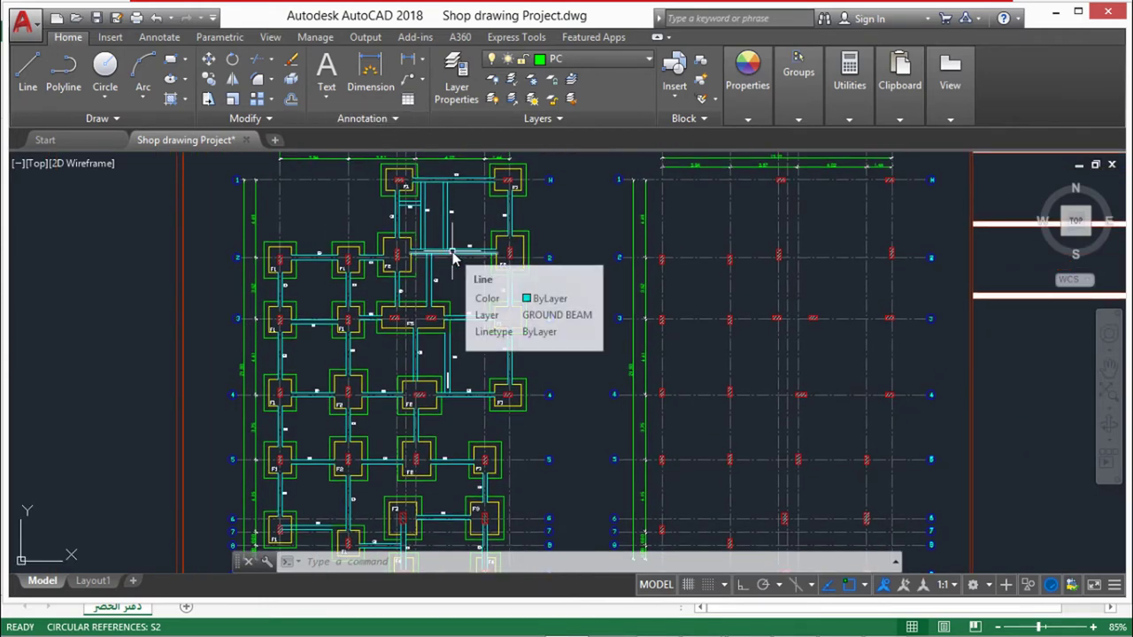
scroll(422, 333, up, 5)
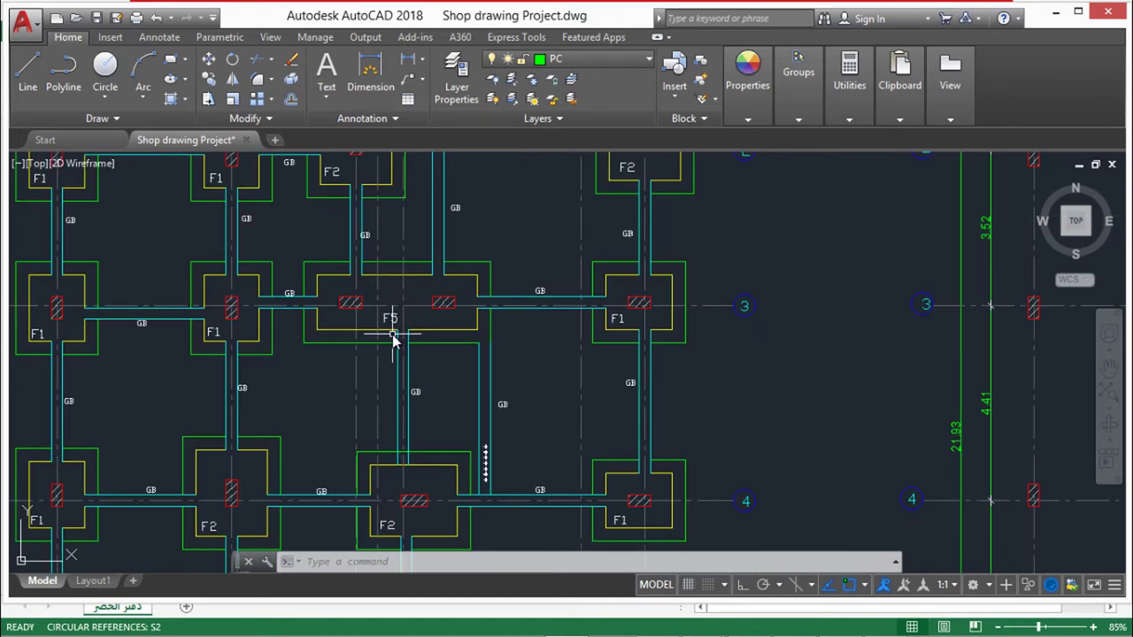
scroll(580, 281, down, 2)
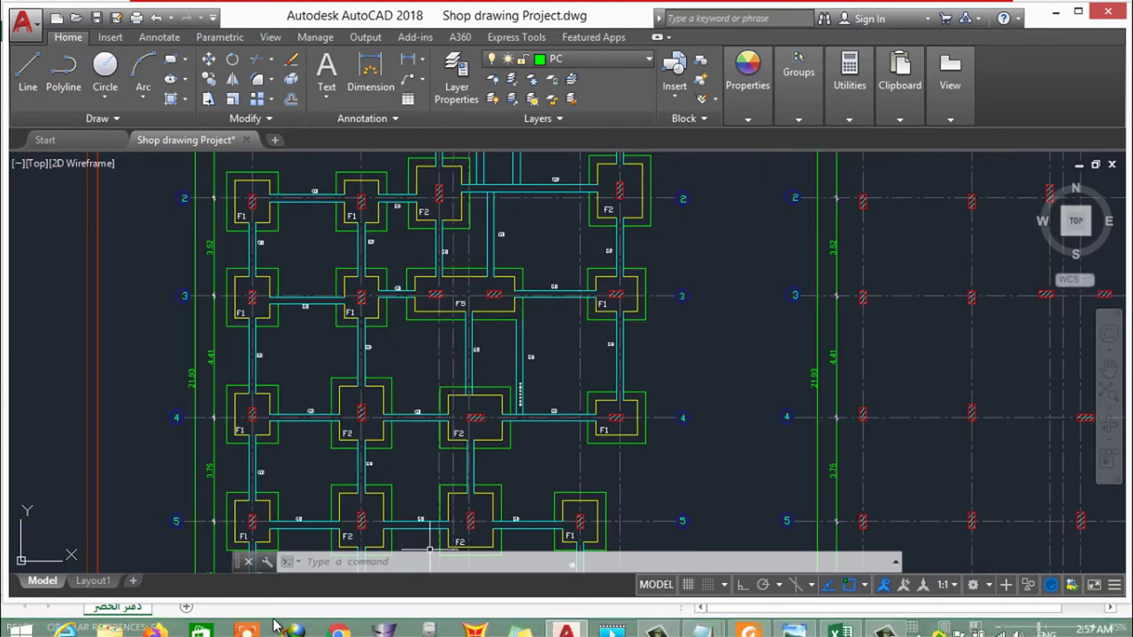
scroll(476, 437, down, 2)
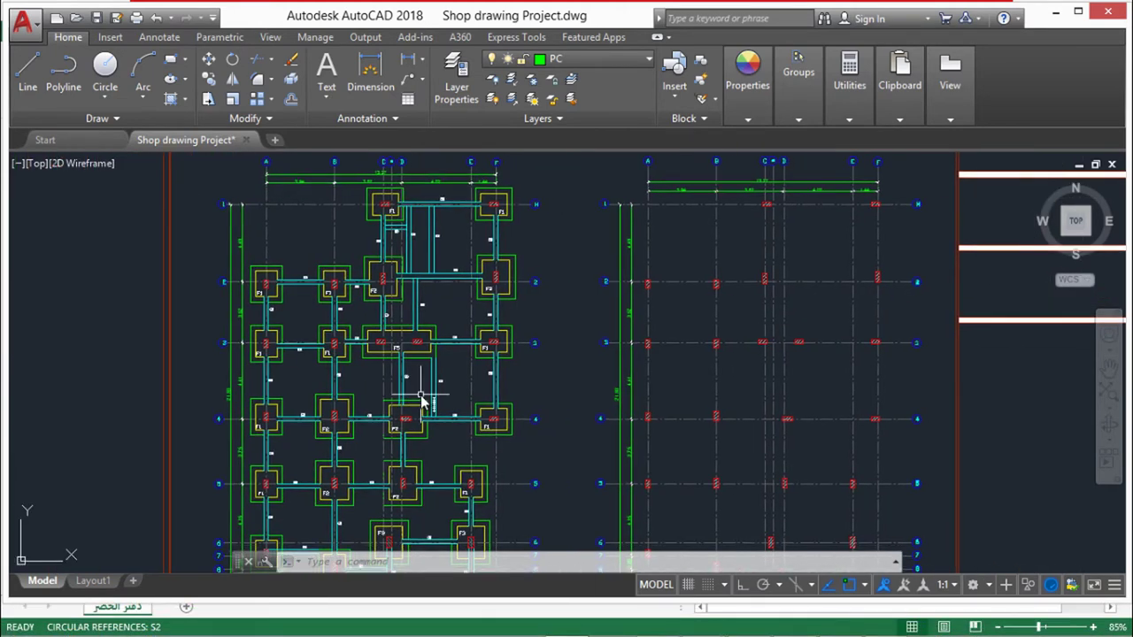
text(rec)
key(Return)
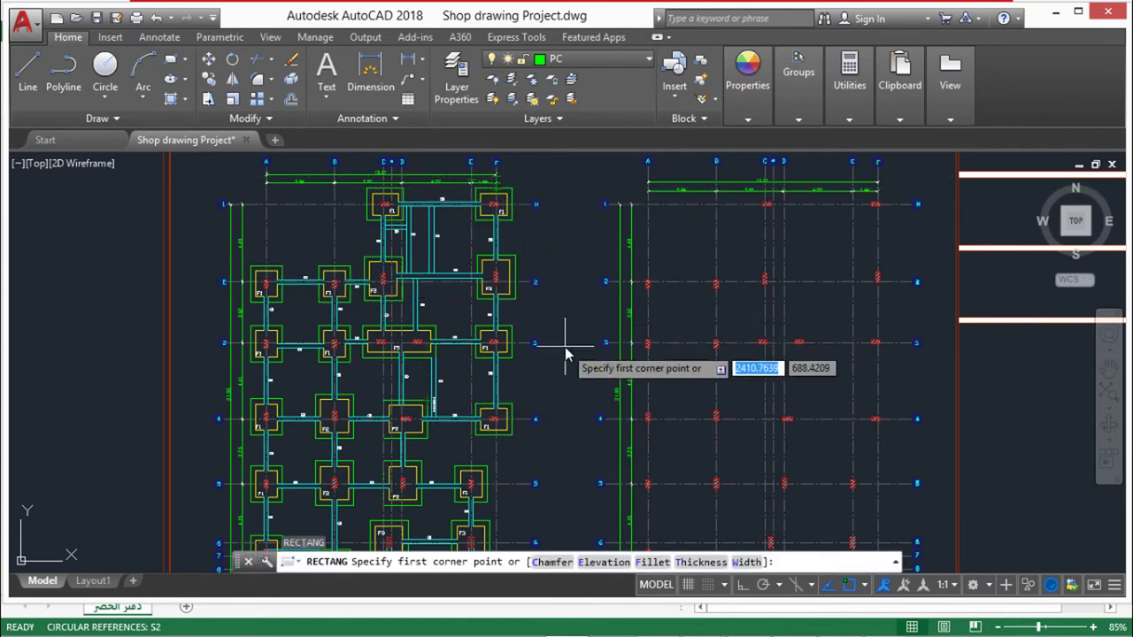
scroll(561, 354, down, 2)
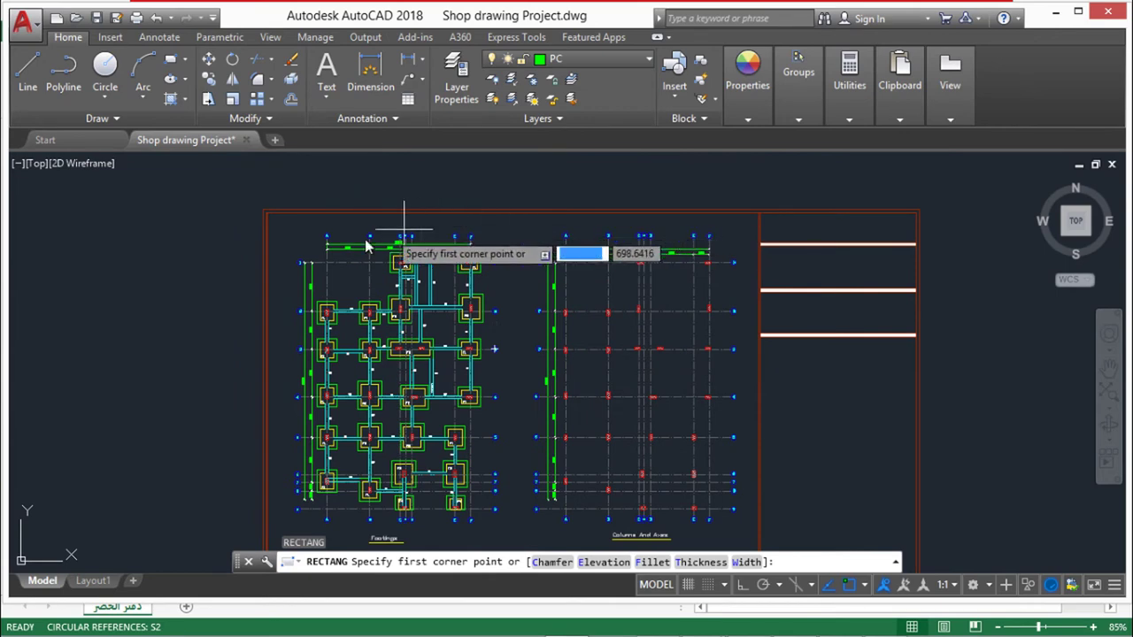
scroll(467, 323, up, 3)
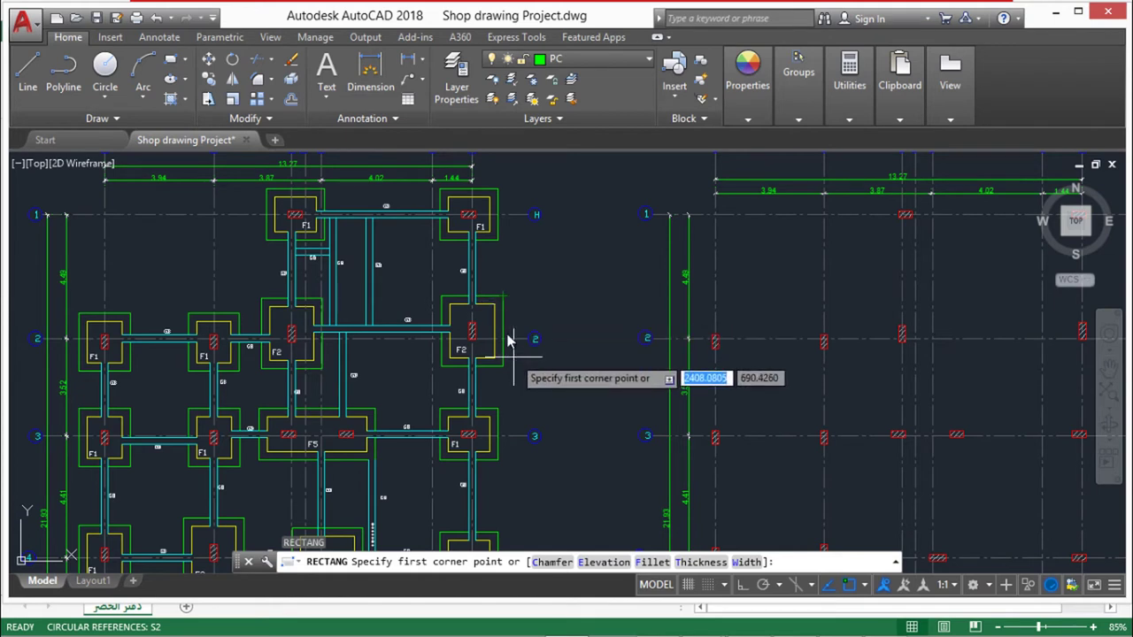
key(Escape)
key(Escape)
key(Escape)
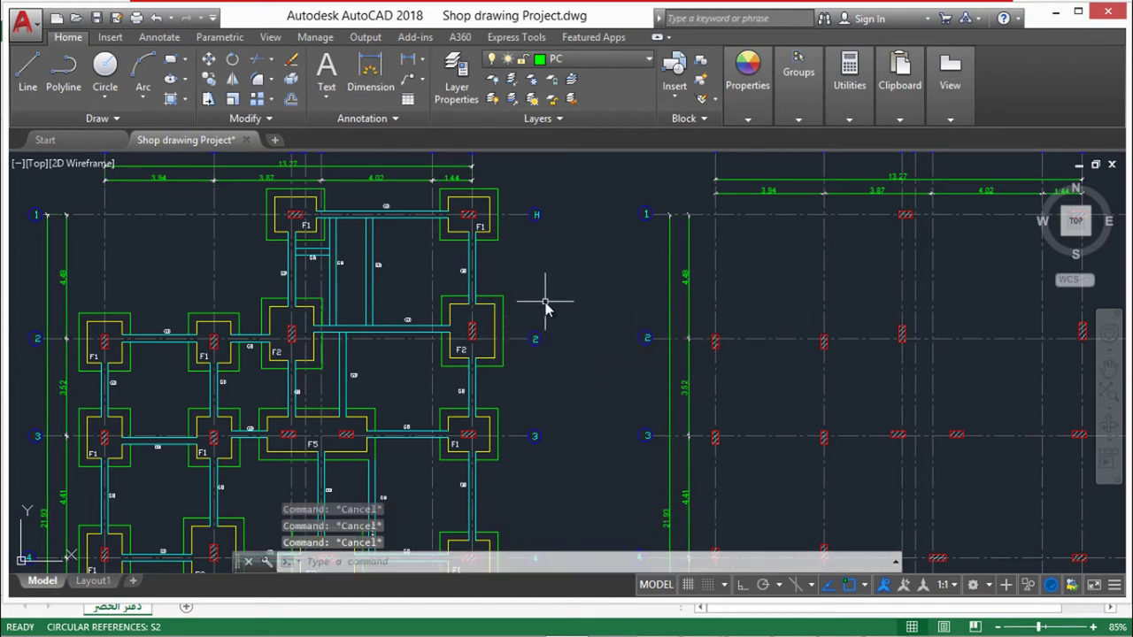
Draw a vertical line about 12 units long from the upper outer corner of footing F2 at gridlines F and 2, up past the frame
text(LINE)
key(Return)
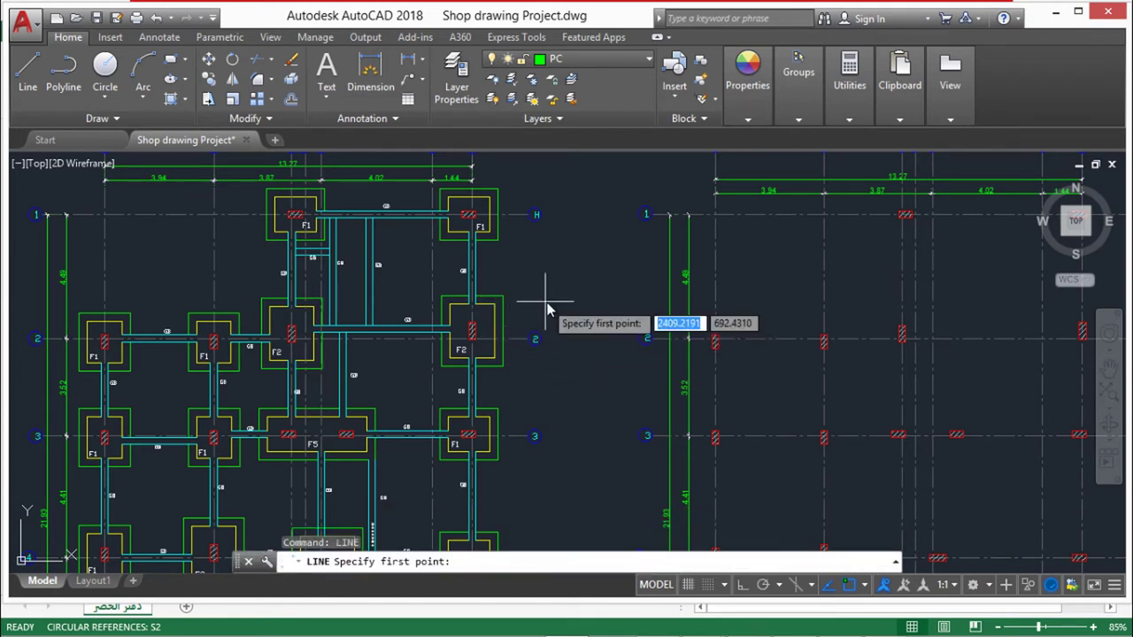
scroll(531, 384, down, 2)
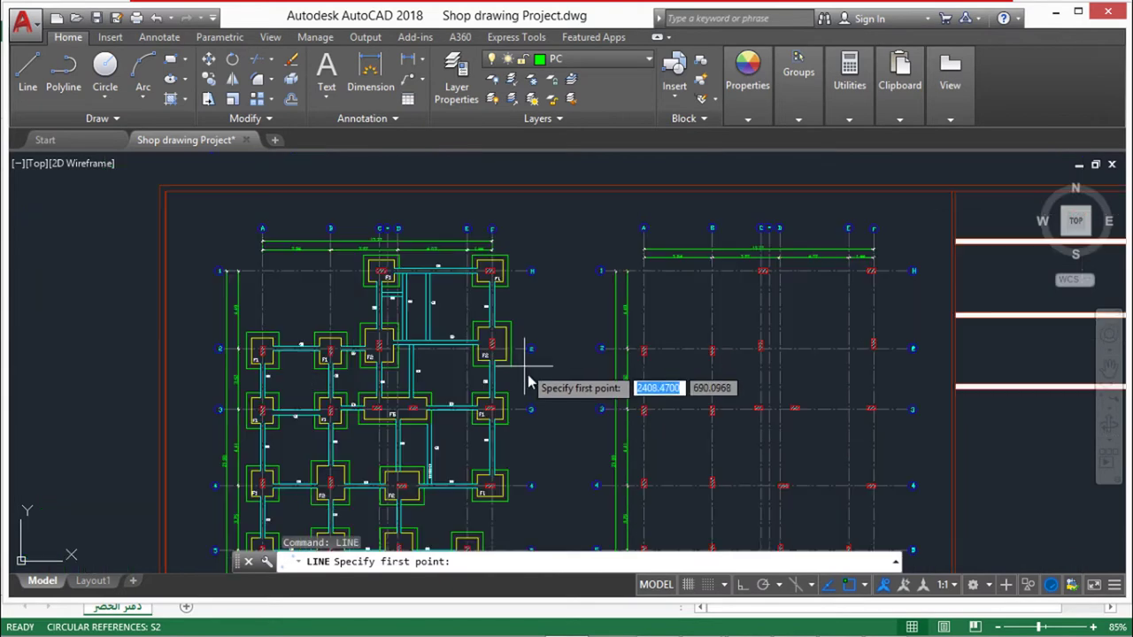
click(516, 321)
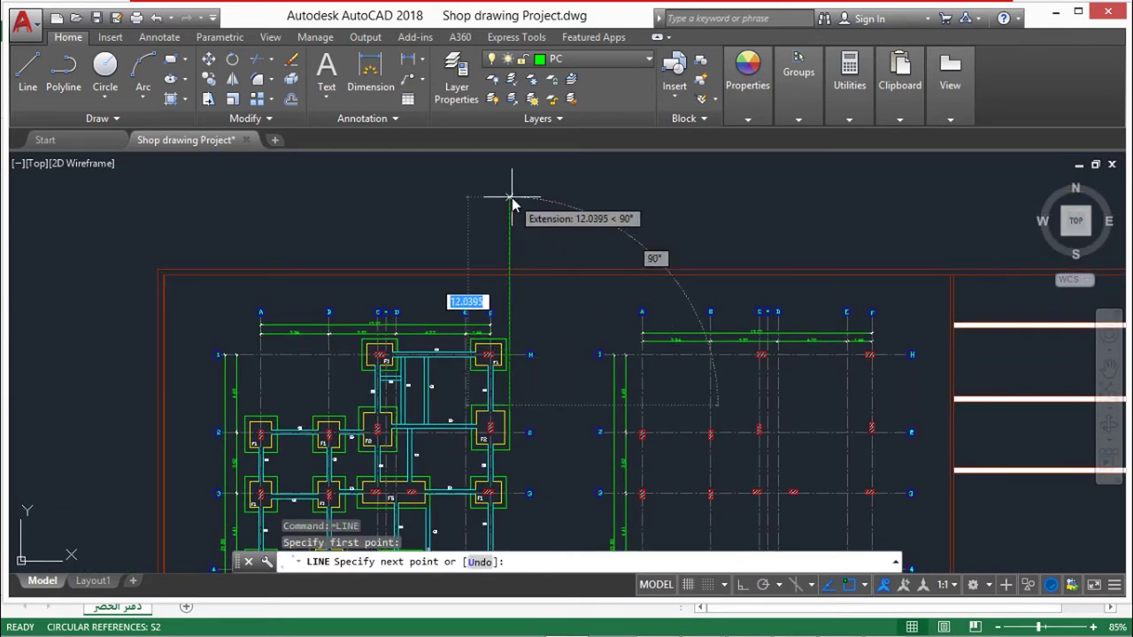
click(510, 199)
key(Escape)
key(Escape)
Turn on orthogonal mode and stretch the line's lower end straight down about 25.5 units, past the bottom of the footings plan
click(548, 266)
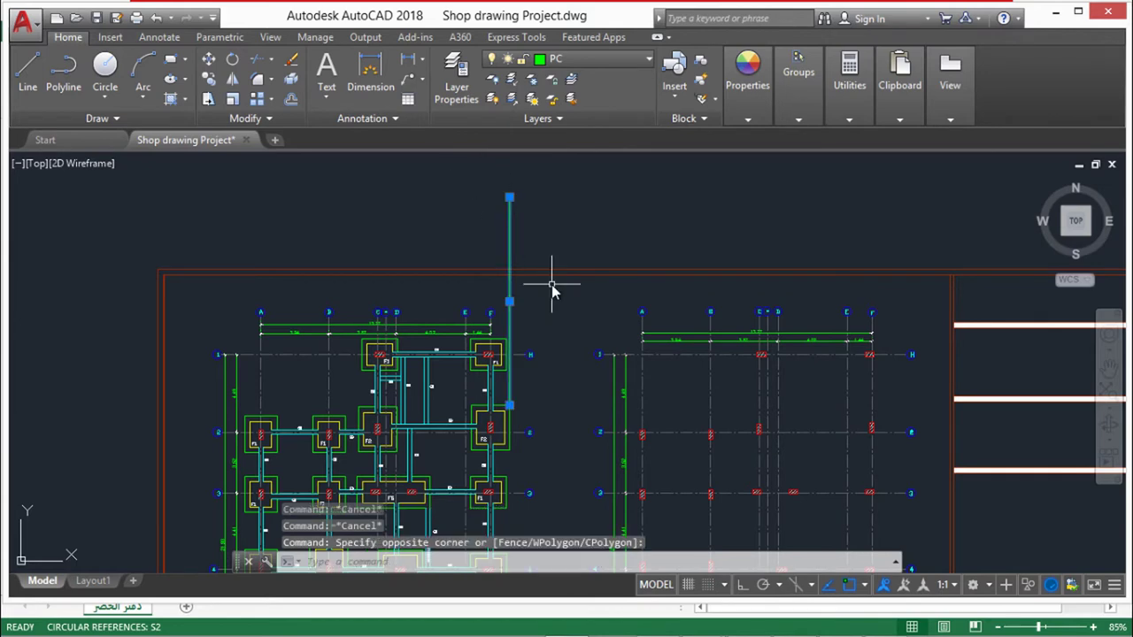
scroll(510, 252, up, 2)
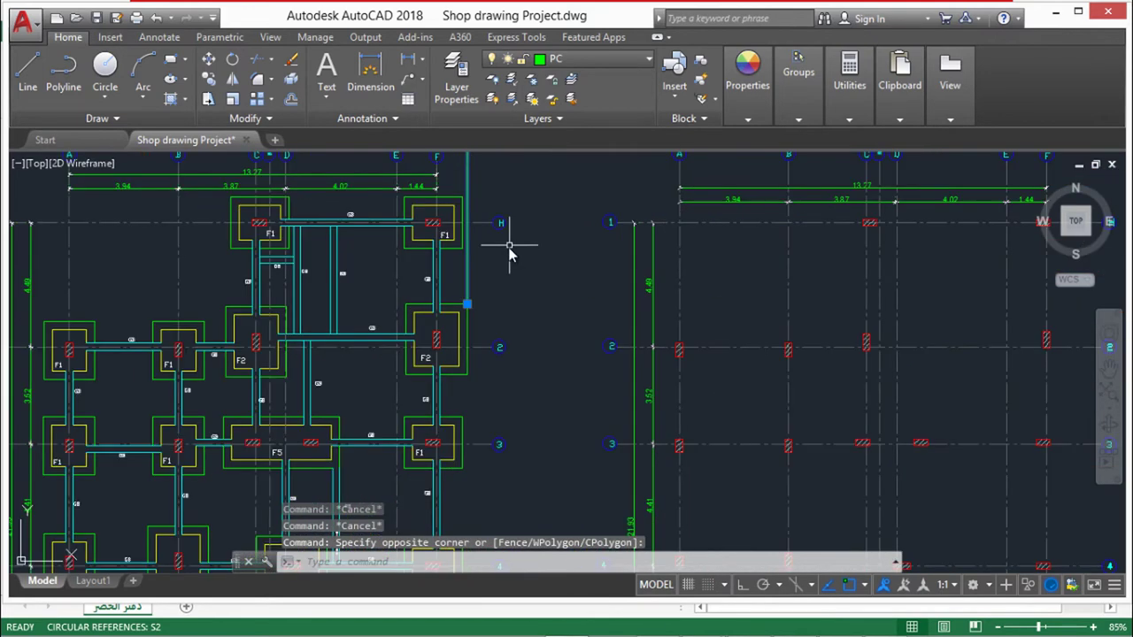
click(466, 303)
scroll(491, 432, down, 2)
scroll(491, 431, down, 2)
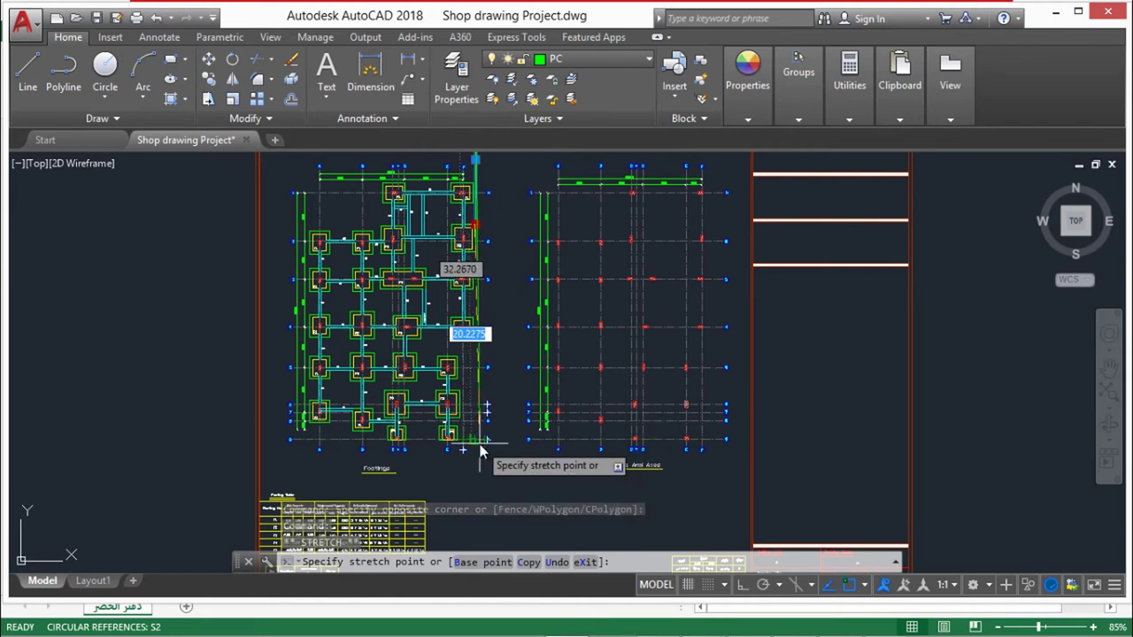
click(742, 587)
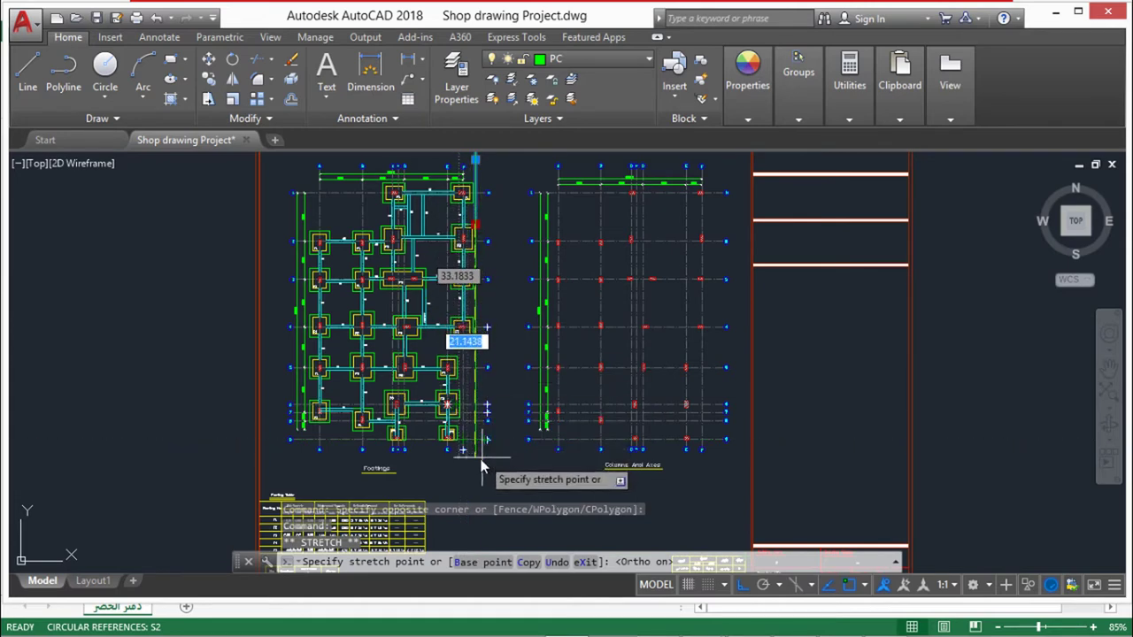
drag(476, 440, 476, 420)
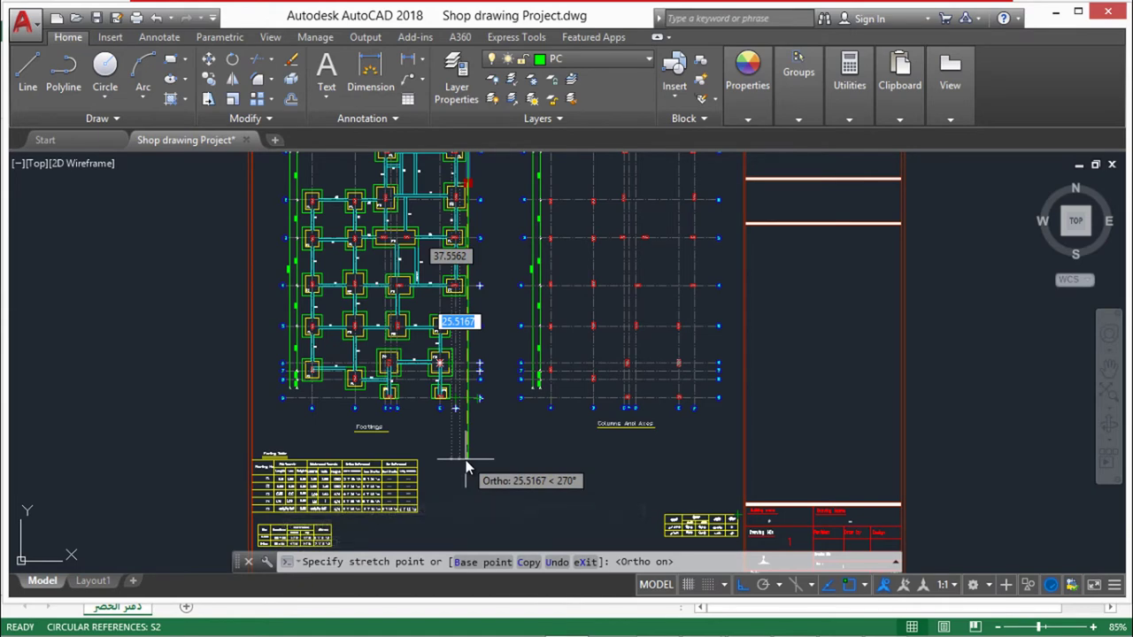
key(Escape)
key(Escape)
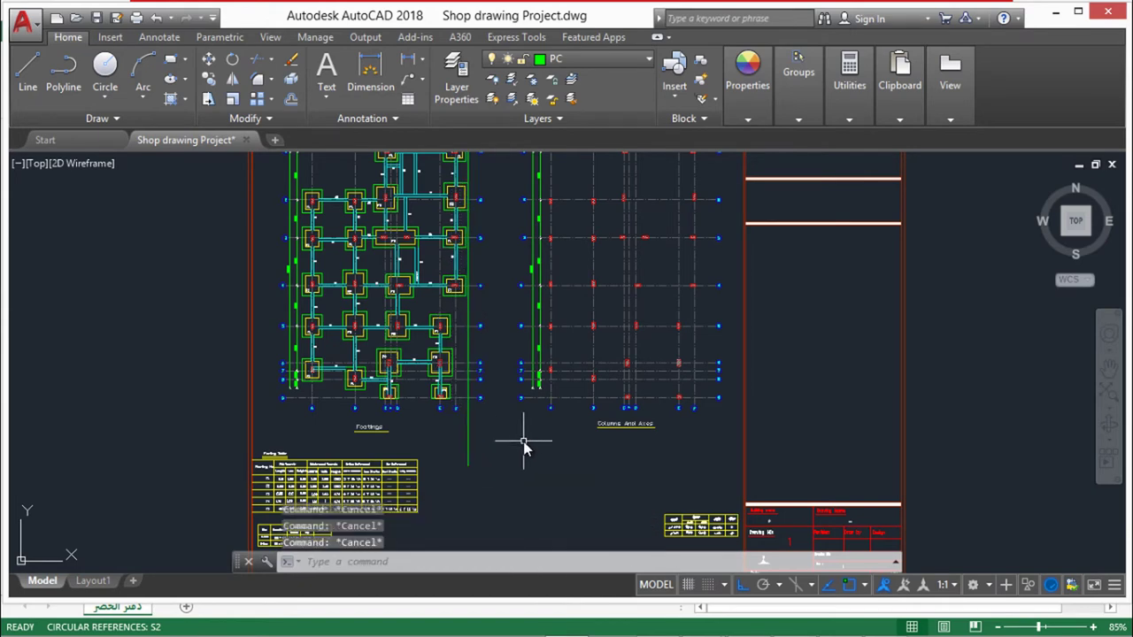
Draw a horizontal line about 25 units long along the upper outer edge of the F1 footings on gridline 1, crossing the vertical line
scroll(478, 256, up, 4)
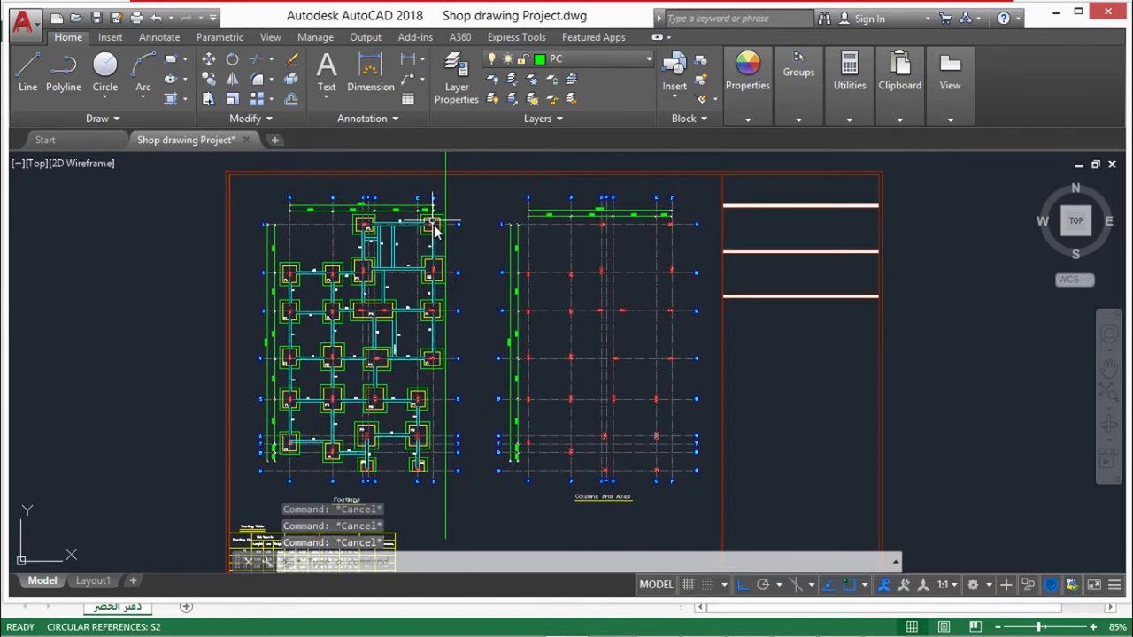
scroll(469, 292, down, 6)
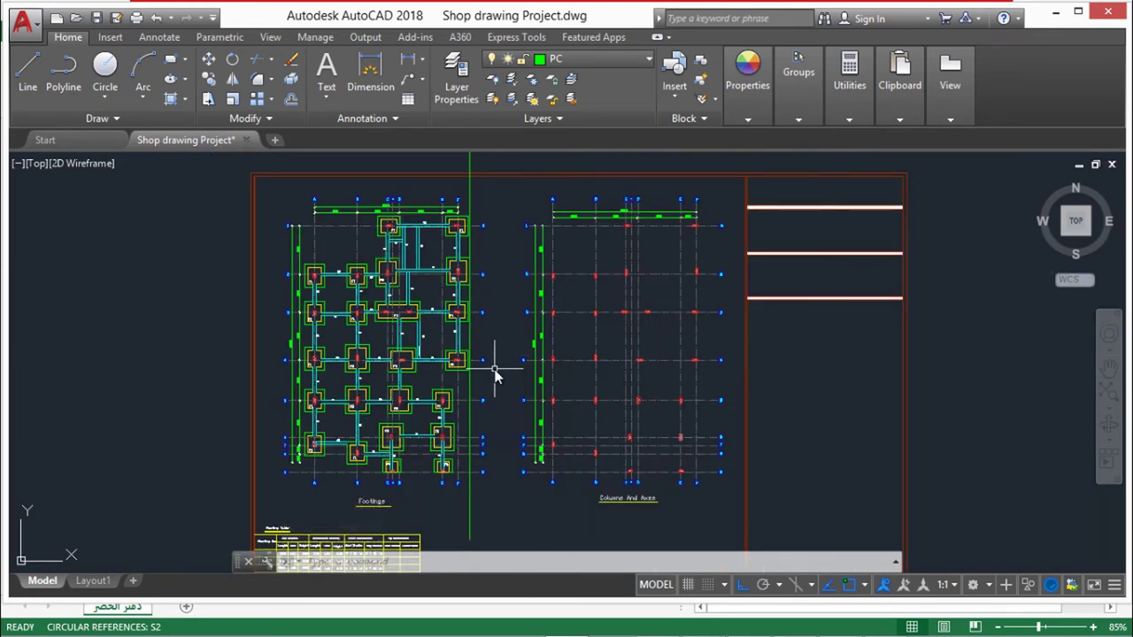
key(Return)
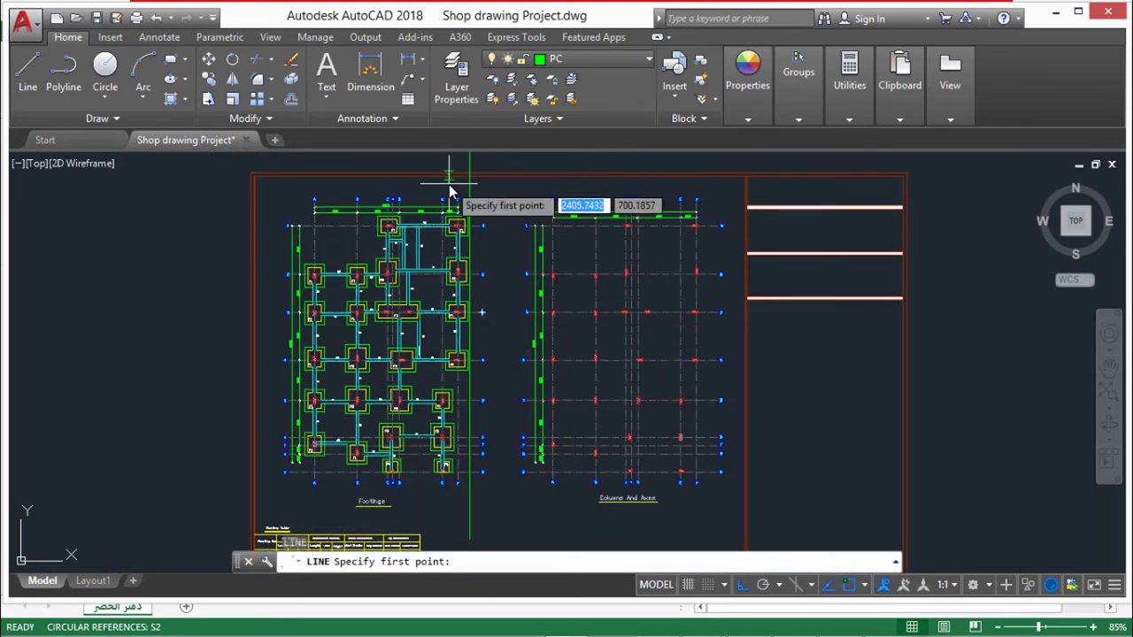
scroll(465, 219, up, 3)
scroll(469, 239, up, 5)
scroll(345, 284, down, 8)
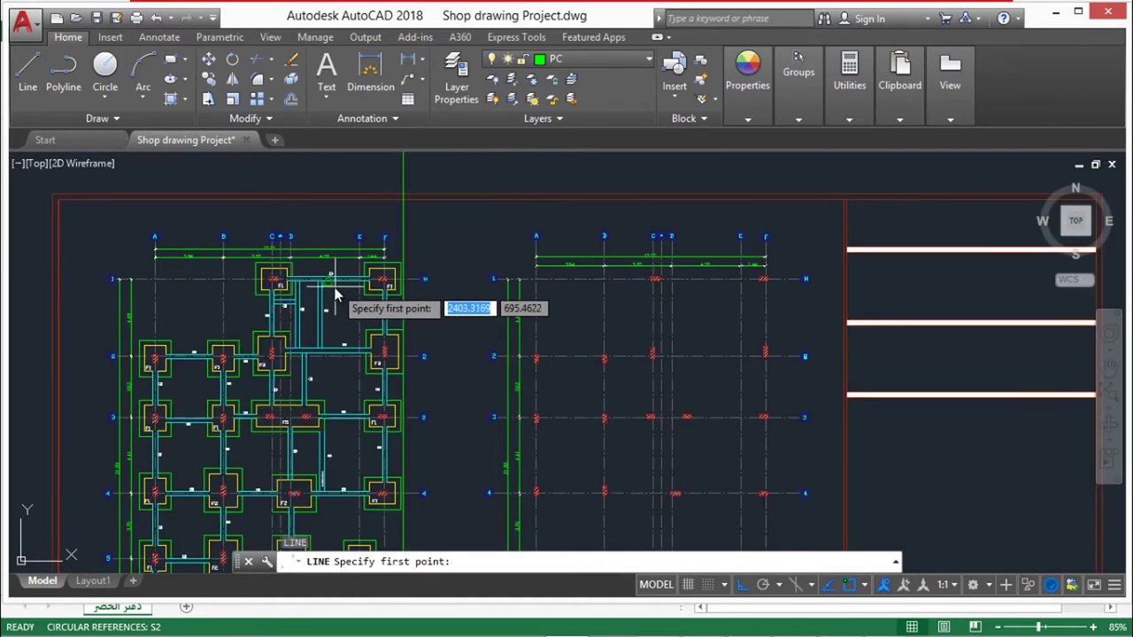
scroll(404, 280, up, 2)
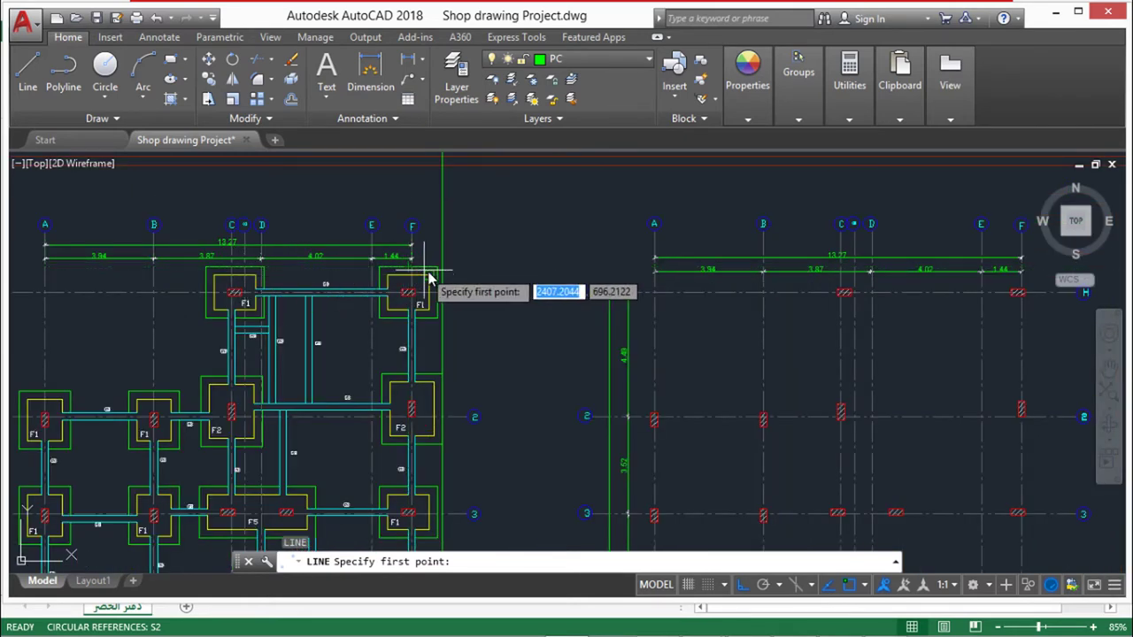
click(491, 270)
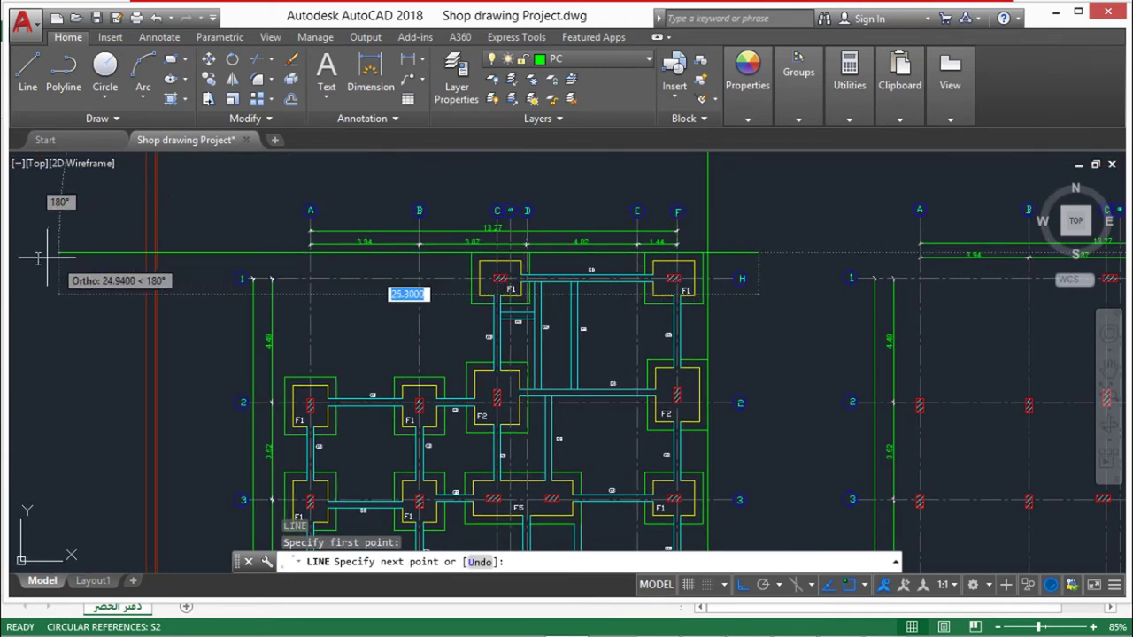
click(114, 254)
key(Escape)
key(Escape)
key(Escape)
Draw a vertical line about 7.5 units long from the outer corner of footing F1 at gridlines A and 2, up past the horizontal line
scroll(407, 292, down, 5)
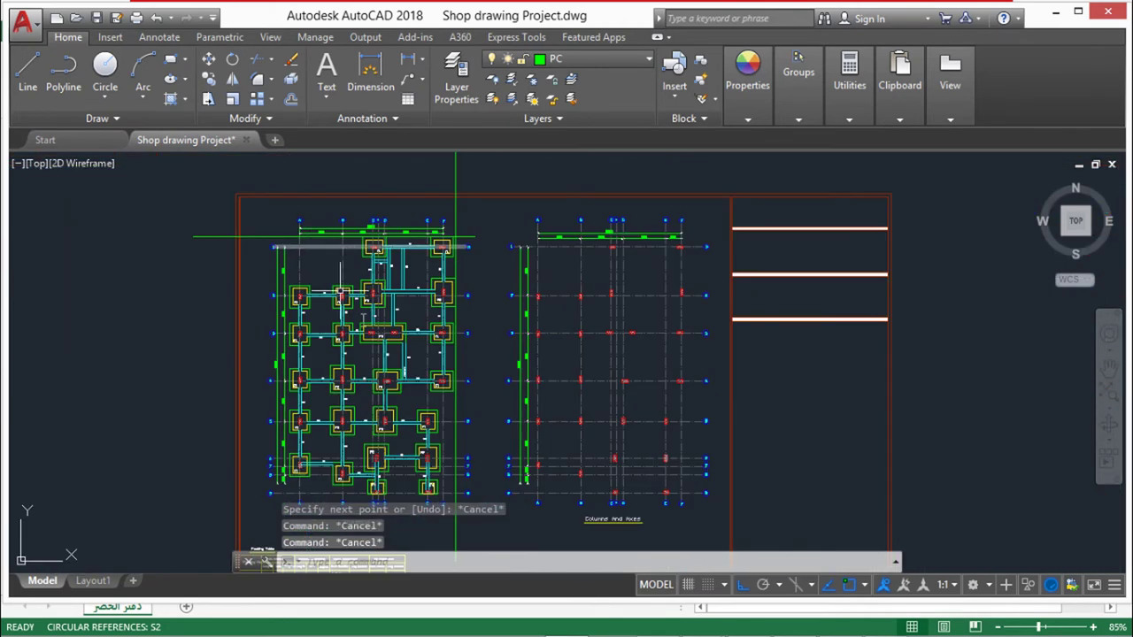
scroll(414, 327, up, 4)
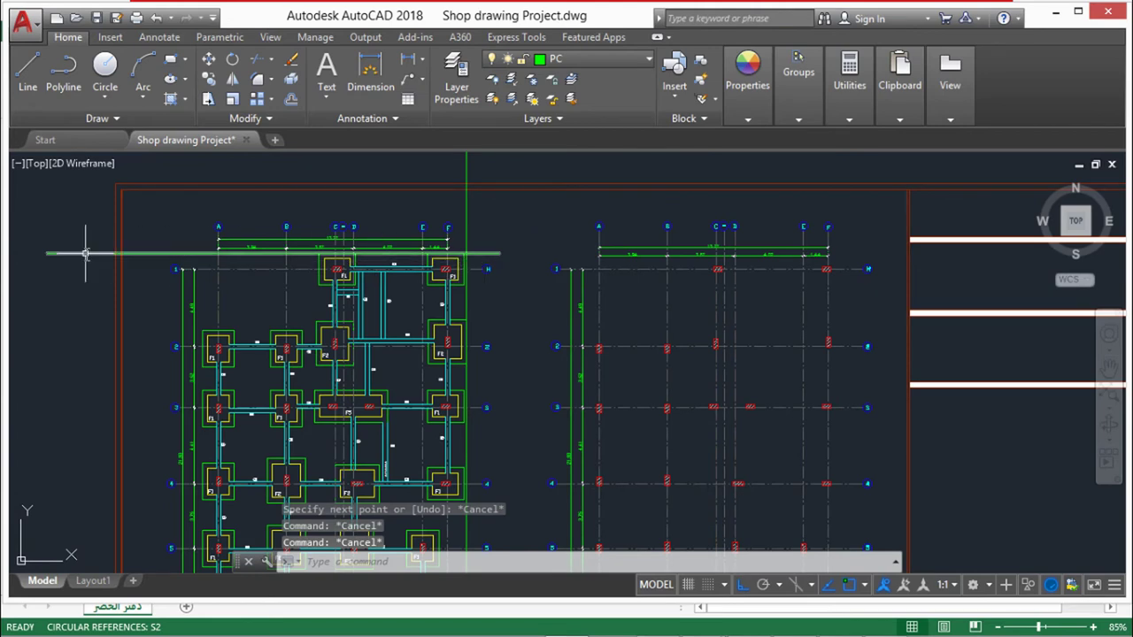
scroll(390, 256, up, 2)
scroll(394, 276, down, 3)
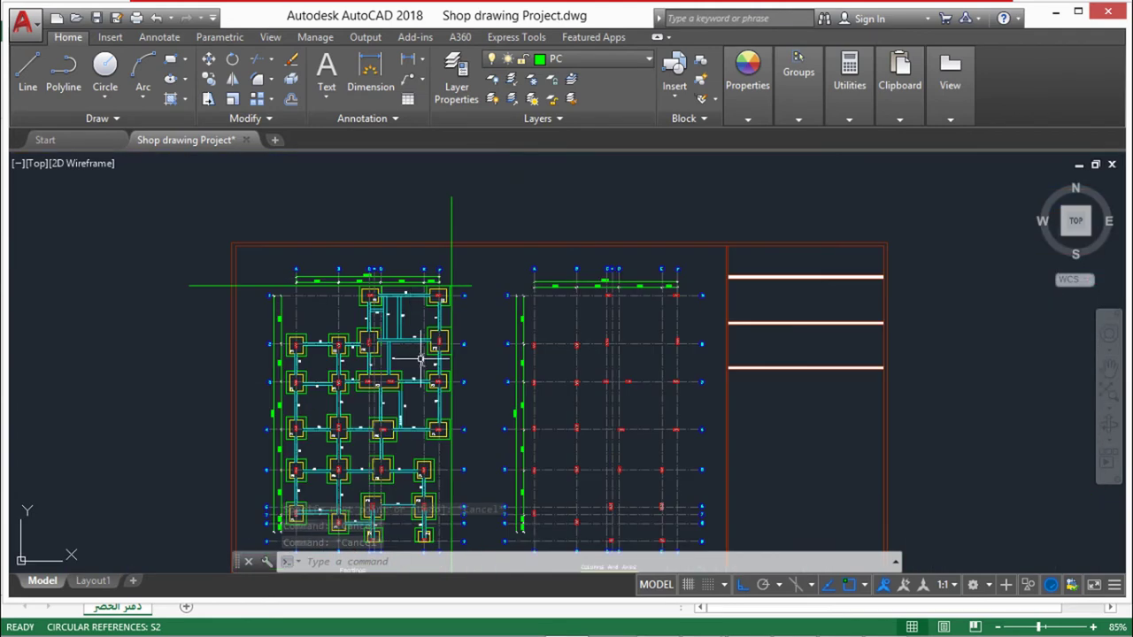
scroll(421, 245, up, 2)
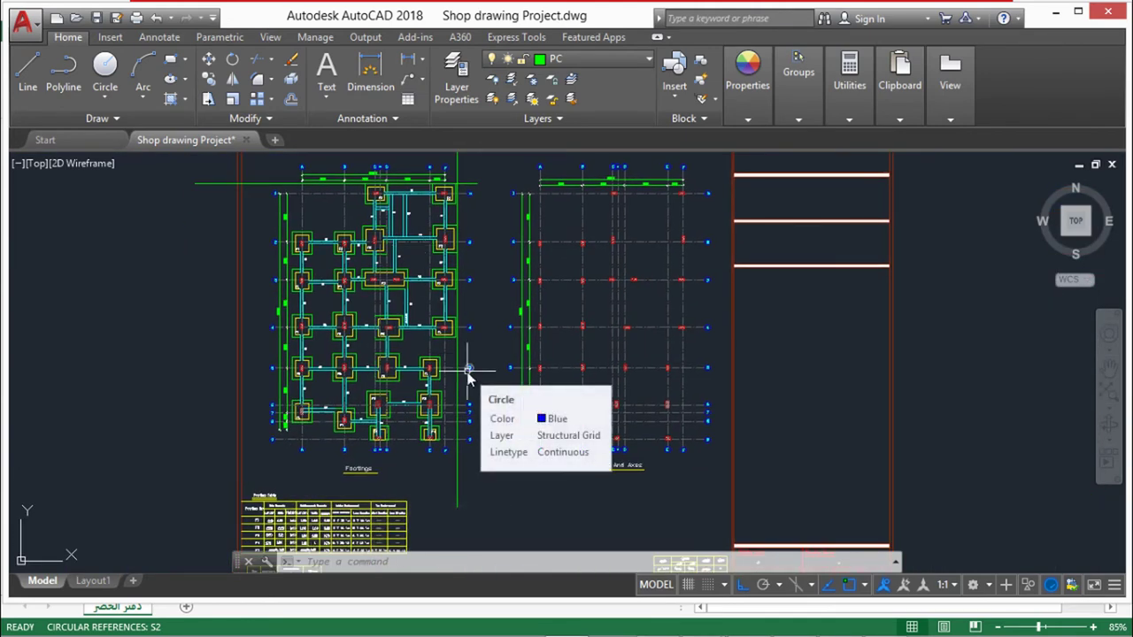
text(l)
key(Return)
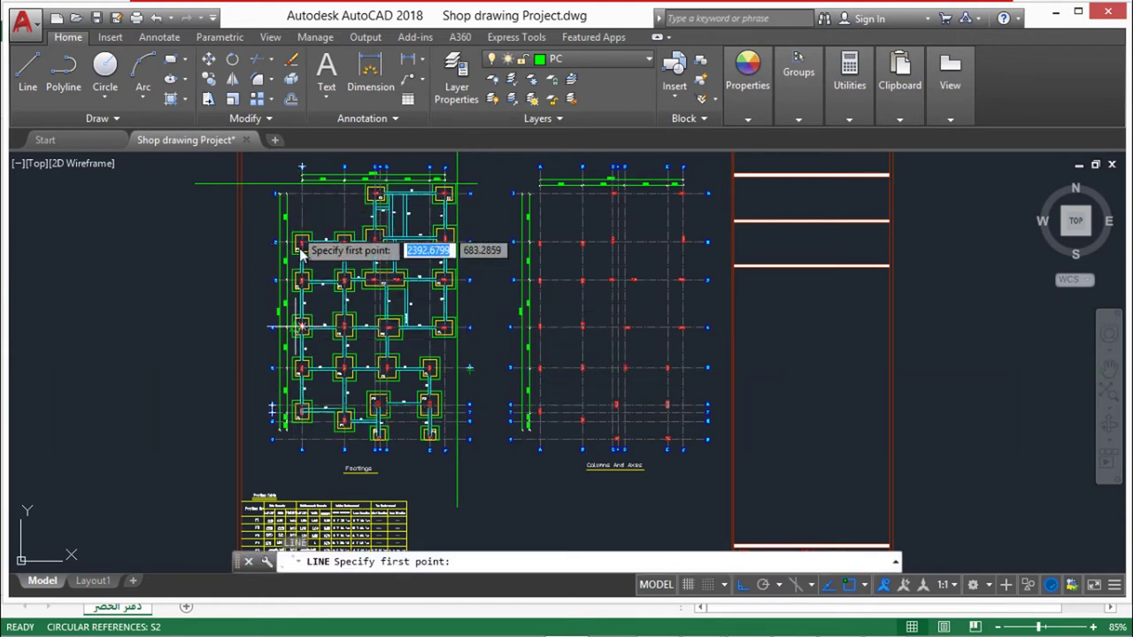
scroll(296, 438, up, 5)
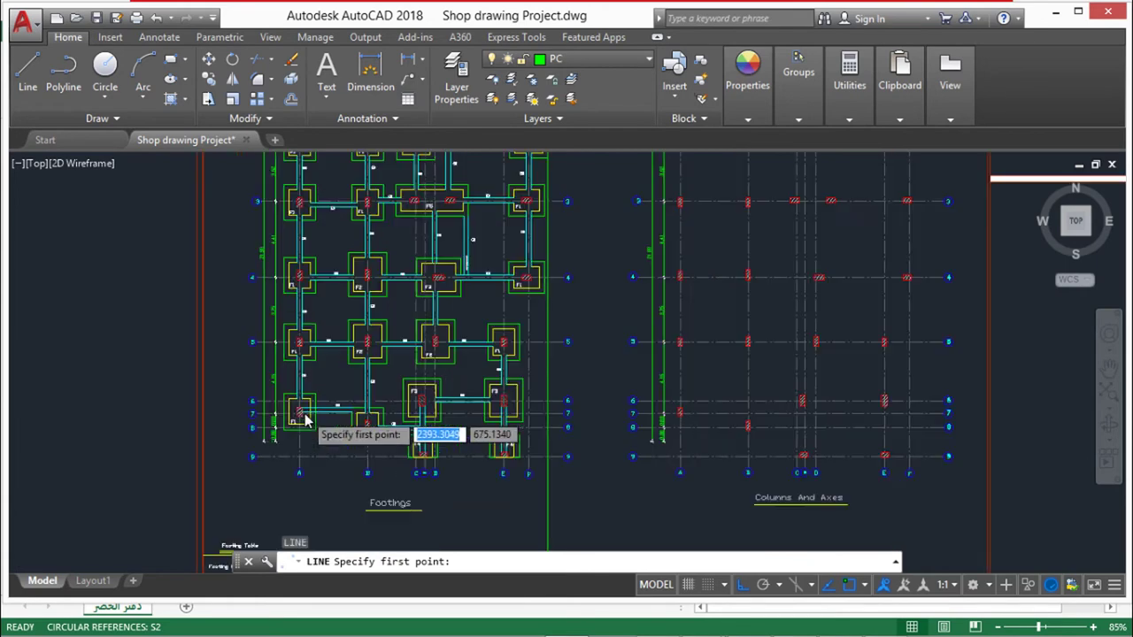
mouse_move(292, 383)
mouse_down()
mouse_move(296, 434)
mouse_move(313, 392)
mouse_up()
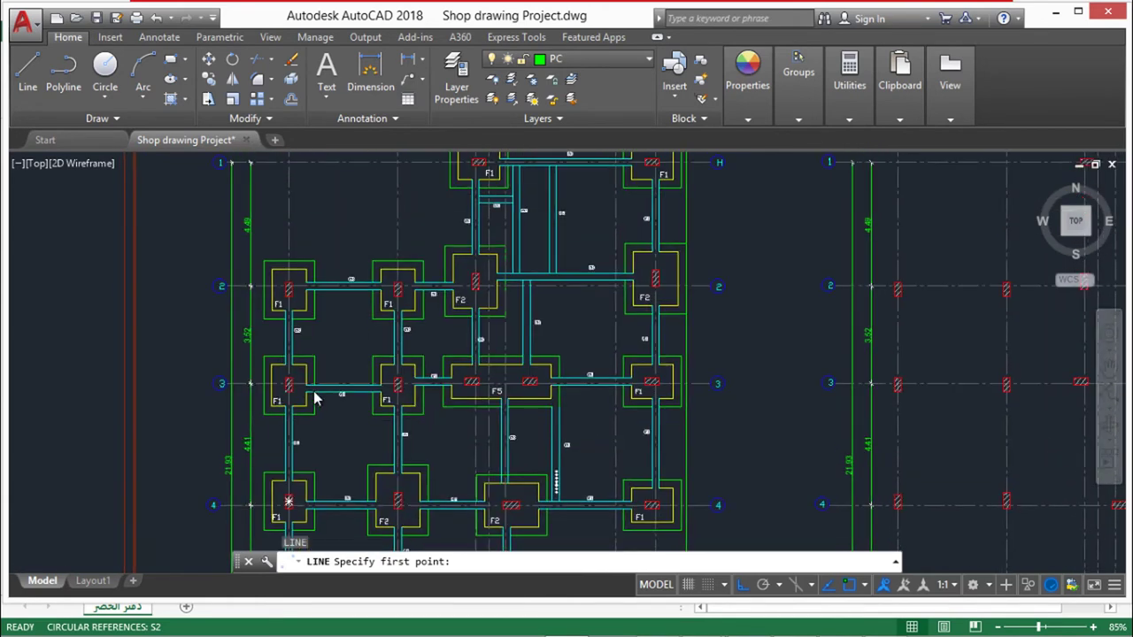
click(252, 163)
drag(256, 168, 278, 324)
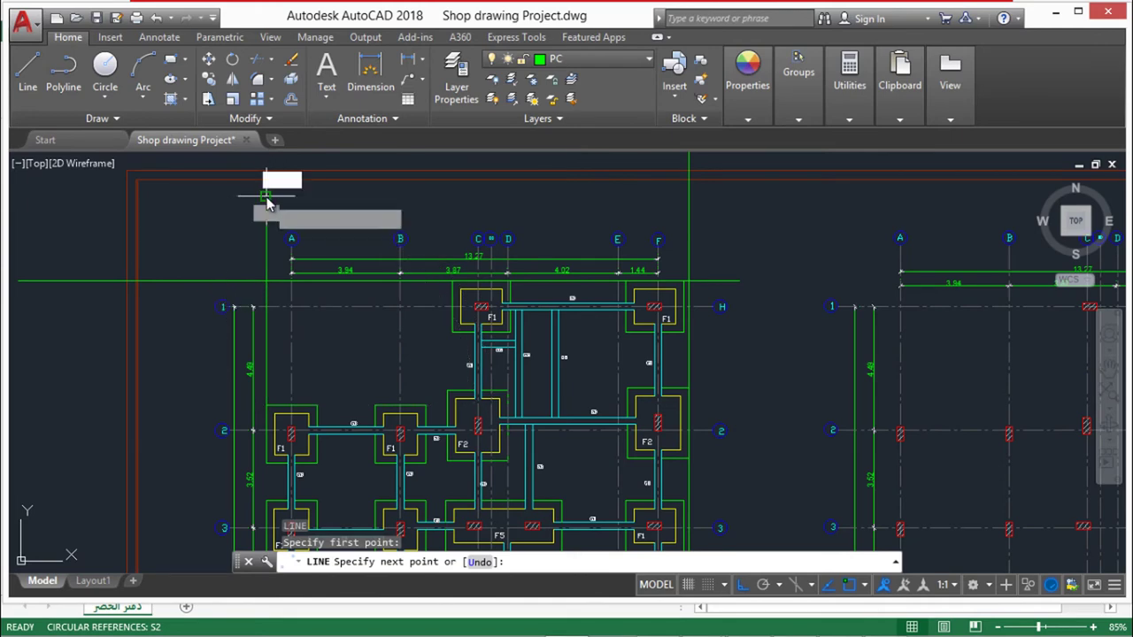
key(Escape)
key(Escape)
key(Escape)
Stretch the lower end of the gridline A boundary line straight down about 24 units, past the bottom of the footings plan
drag(278, 316, 310, 240)
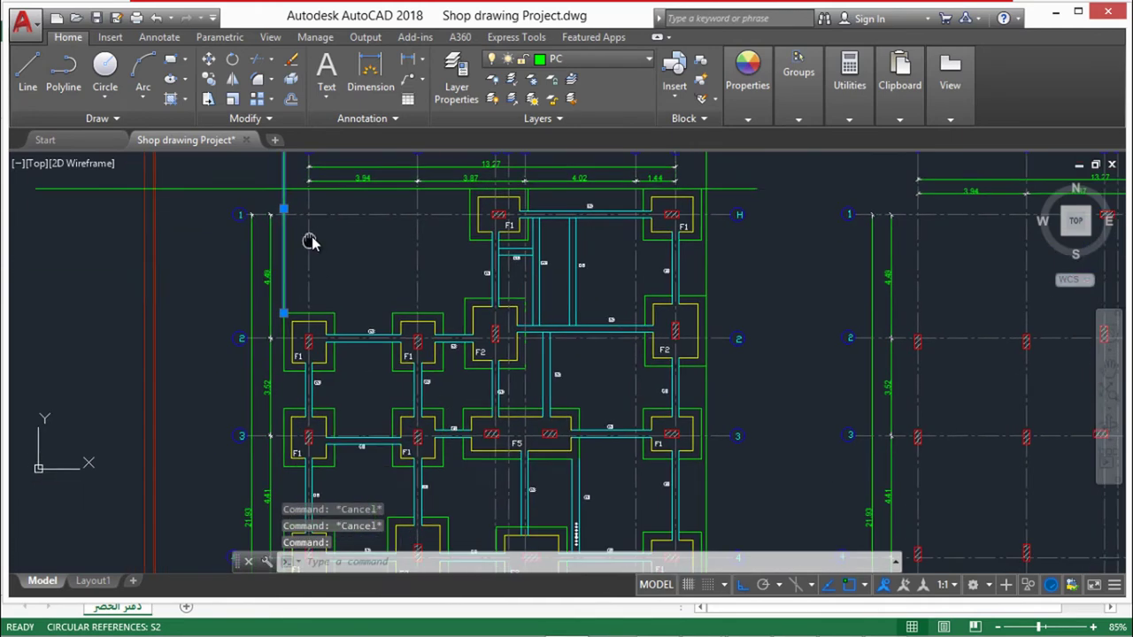
click(297, 272)
click(295, 274)
scroll(283, 309, down, 5)
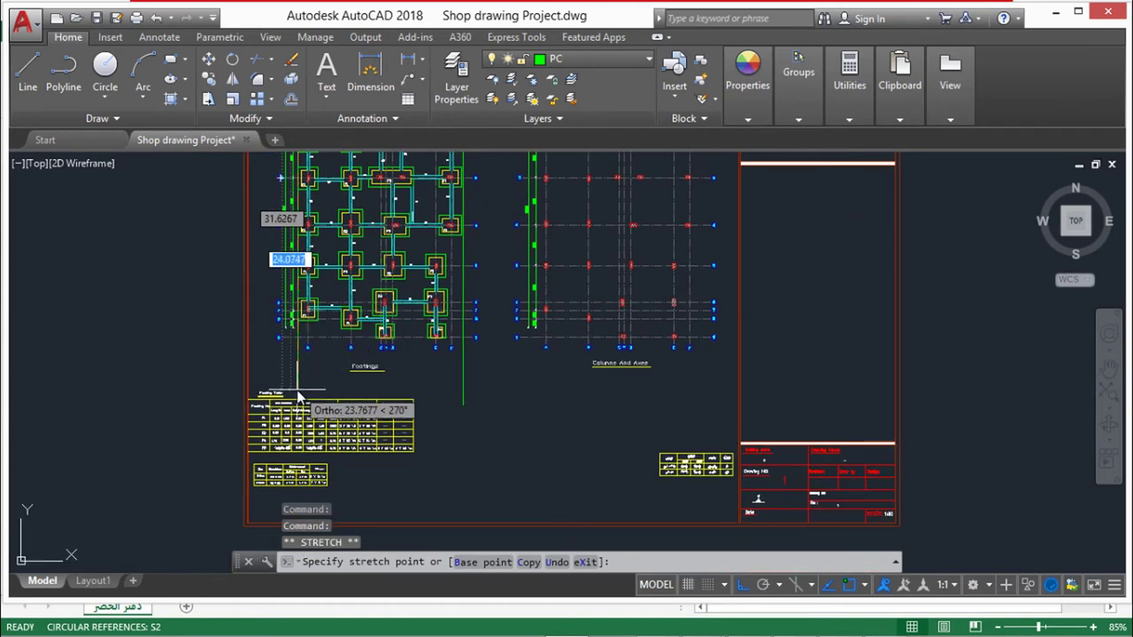
key(Escape)
key(Escape)
key(Escape)
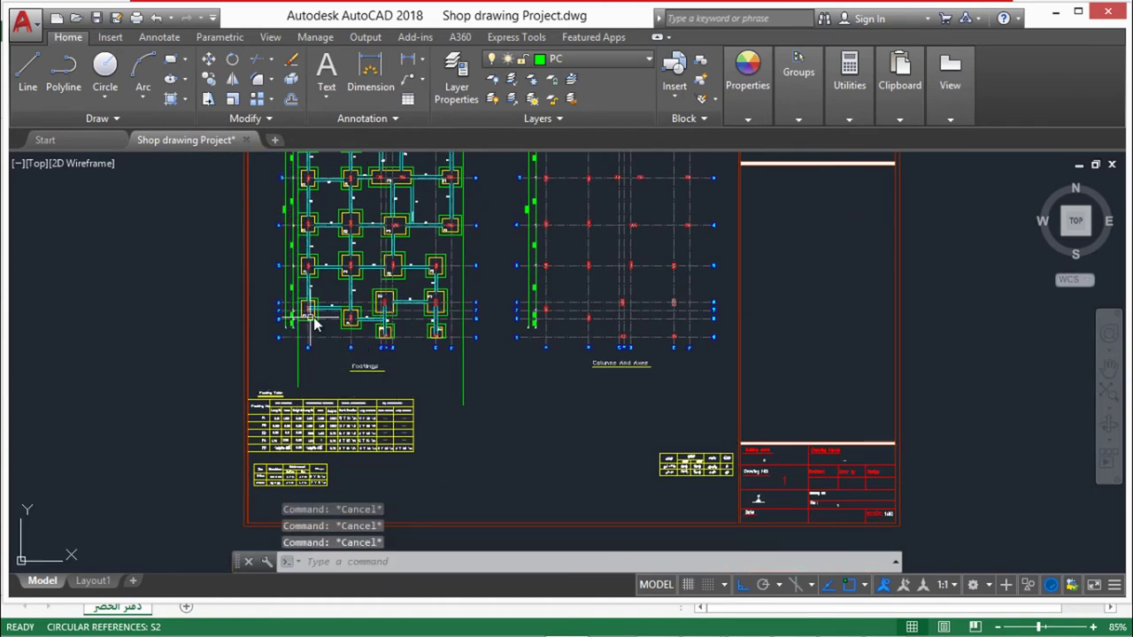
Examine the three boundary lines around the plan and the outer edges of the F4 footings along gridline 9
scroll(304, 392, up, 3)
drag(339, 354, 333, 380)
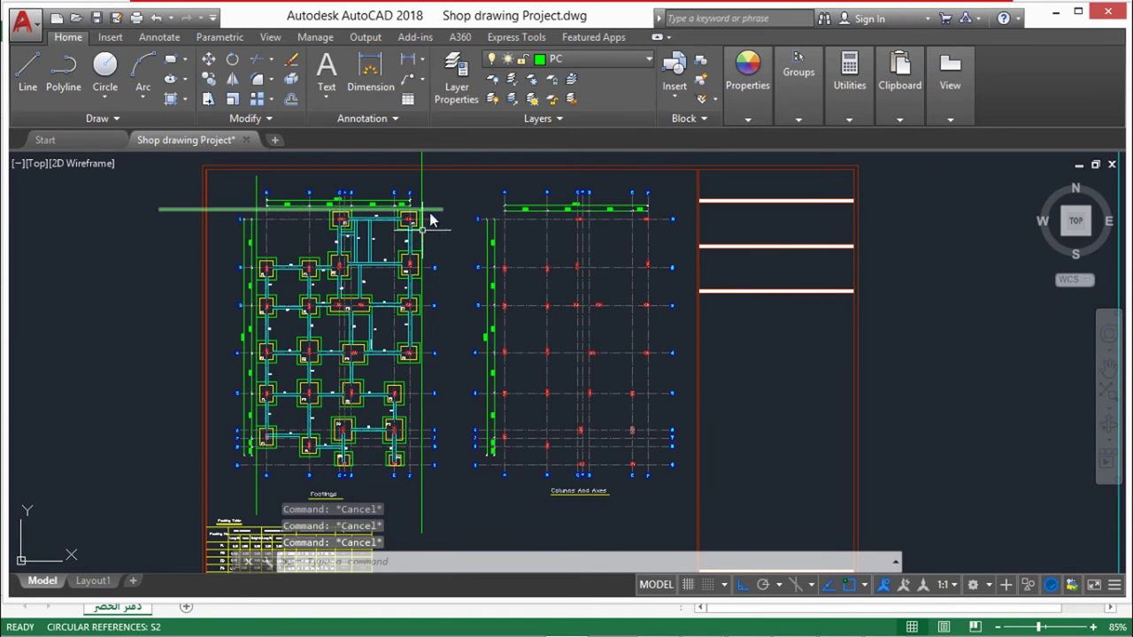
drag(208, 262, 194, 218)
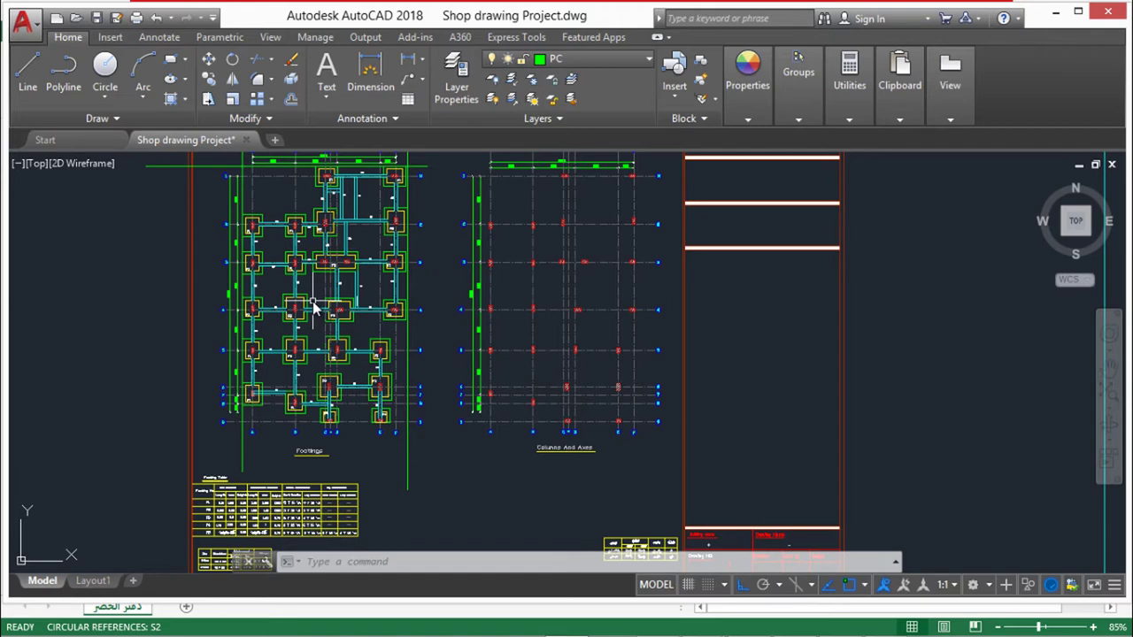
key(Escape)
key(Escape)
key(Escape)
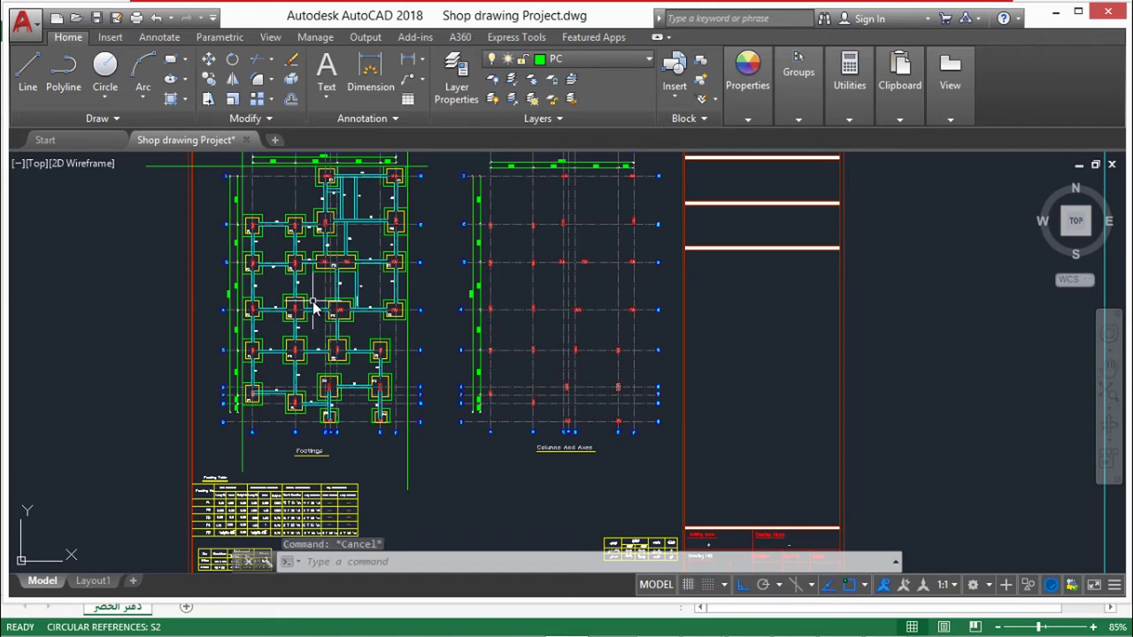
scroll(370, 461, up, 4)
scroll(462, 294, down, 1)
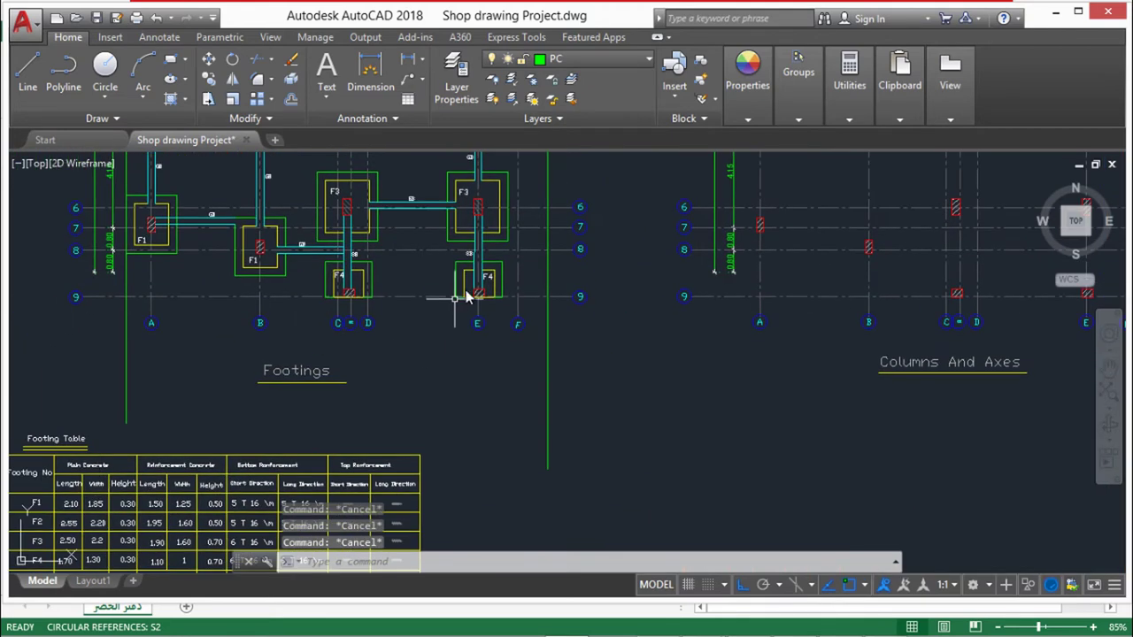
scroll(428, 283, up, 3)
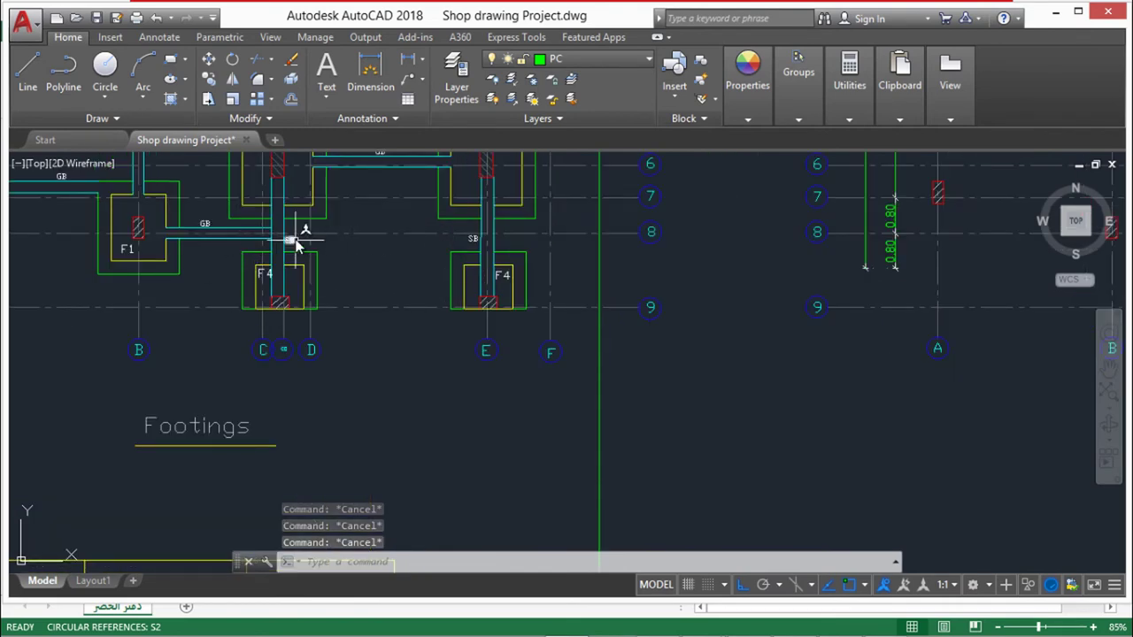
scroll(298, 235, up, 4)
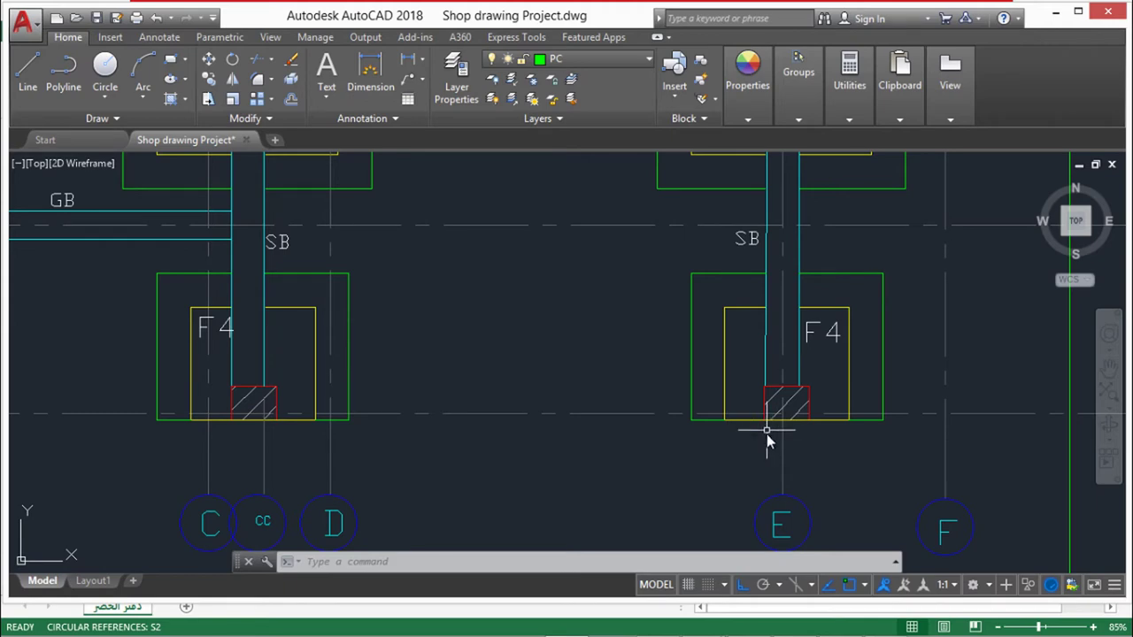
Draw a horizontal line from the lower outer corner of the F4 footing near gridline C, westward past gridline A and its boundary line
scroll(767, 434, down, 2)
text(l)
key(Return)
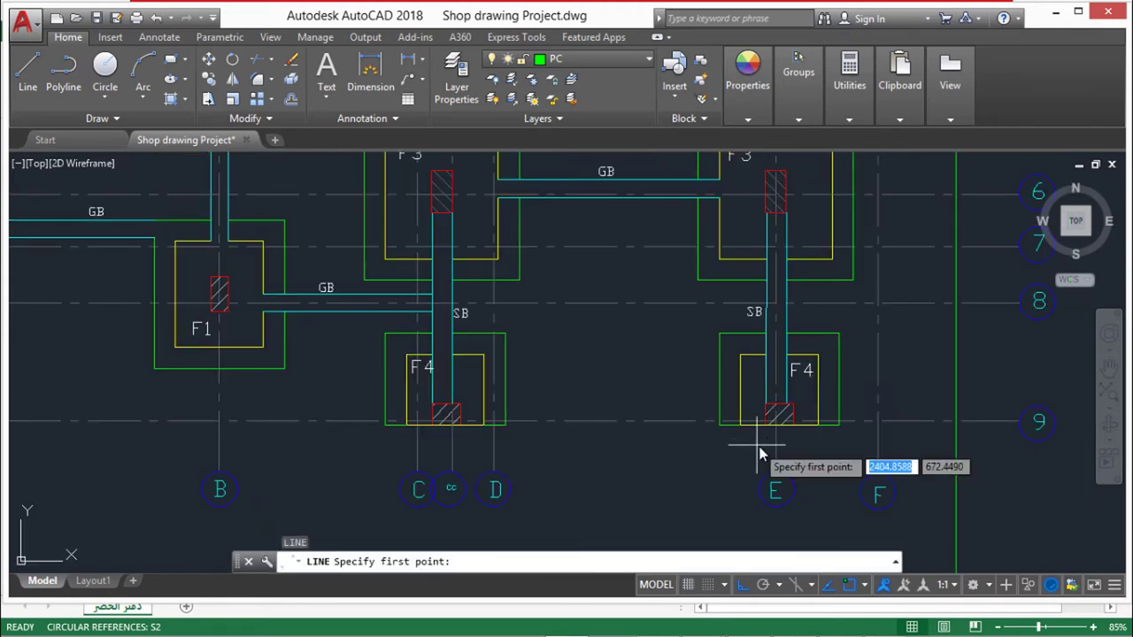
scroll(761, 453, down, 2)
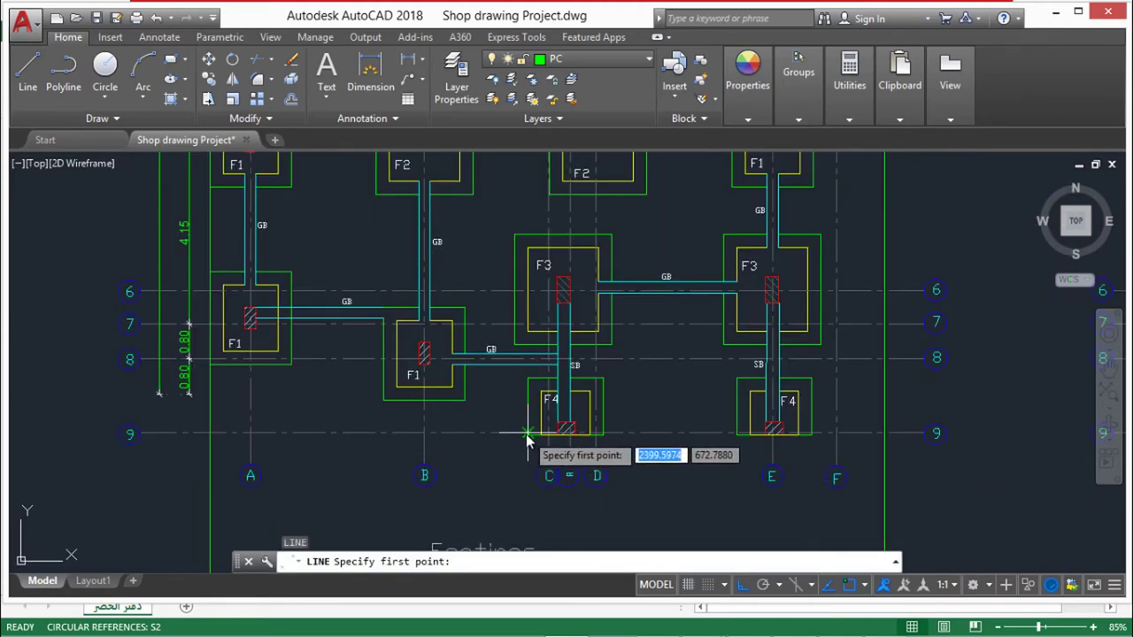
scroll(524, 440, up, 3)
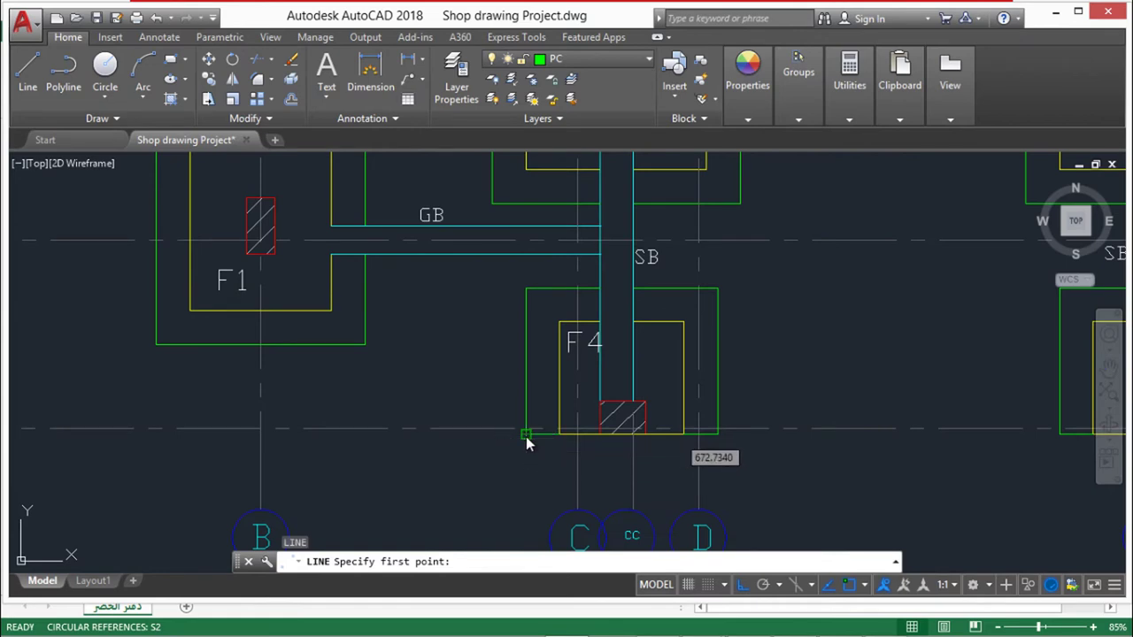
click(526, 443)
scroll(270, 436, down, 3)
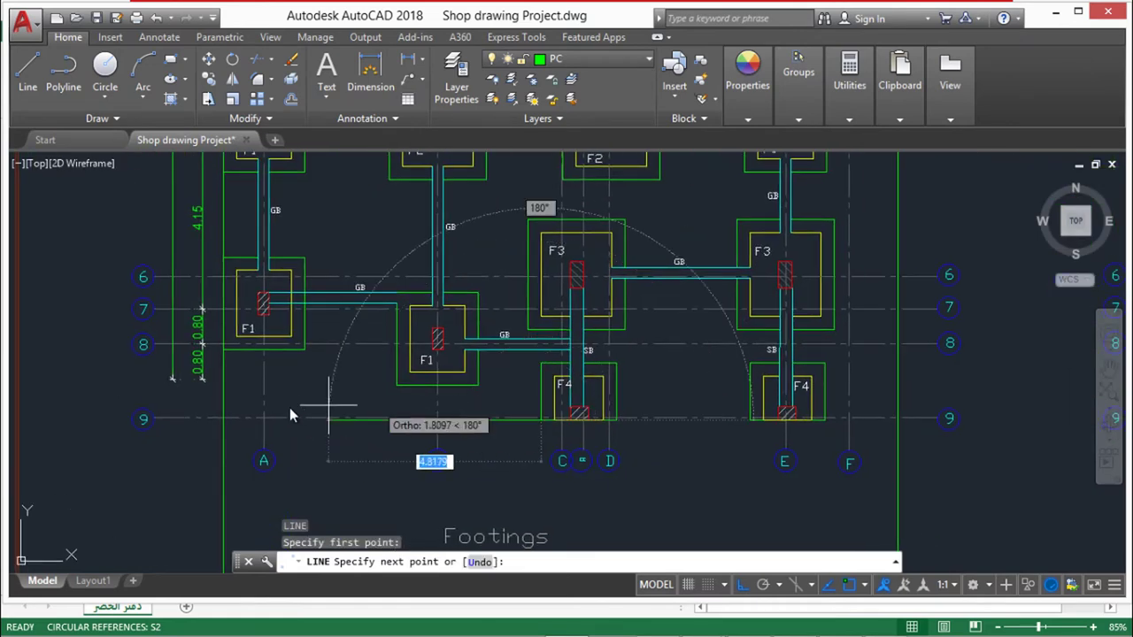
click(74, 422)
key(Escape)
key(Escape)
key(Escape)
Stretch the gridline 9 line's footing end eastward past both F4 footings until it crosses the boundary line beyond gridline F
click(77, 423)
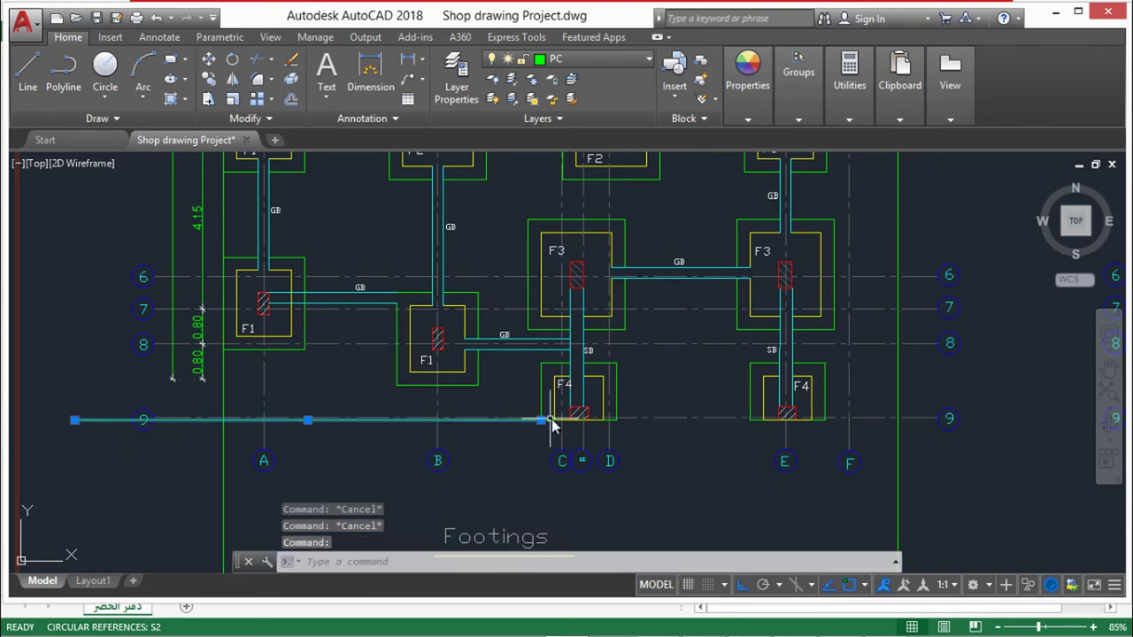
click(540, 421)
scroll(837, 439, right, 5)
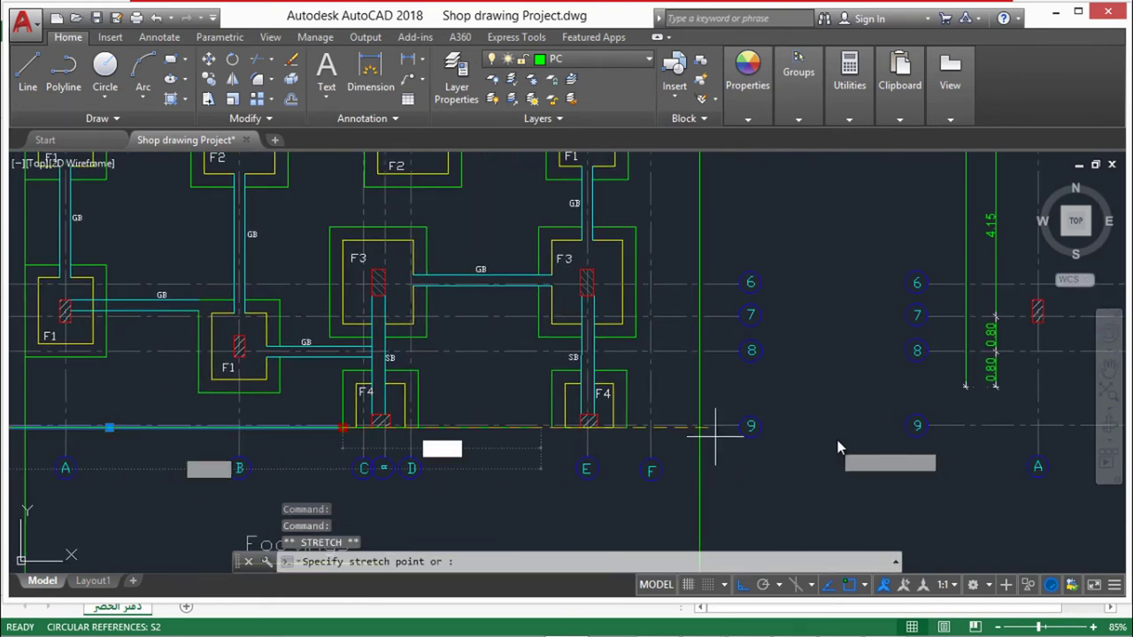
key(Escape)
key(Escape)
scroll(847, 440, down, 6)
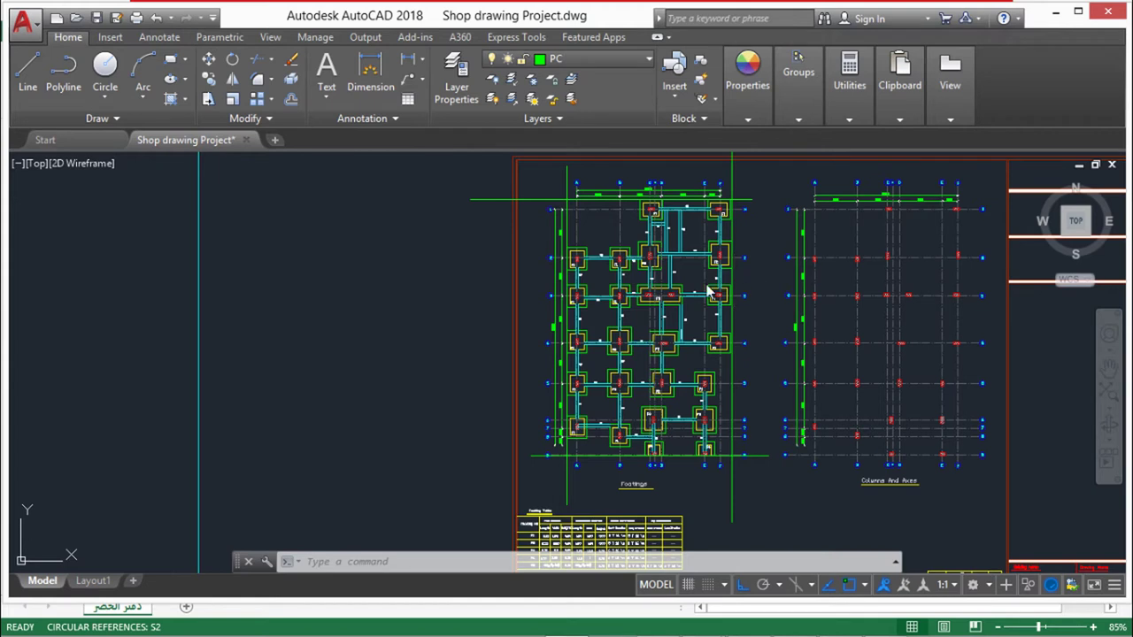
Move the four boundary lines together horizontally out of the footings plan into the empty space east of the drawing sheet
key(Escape)
key(Escape)
key(Escape)
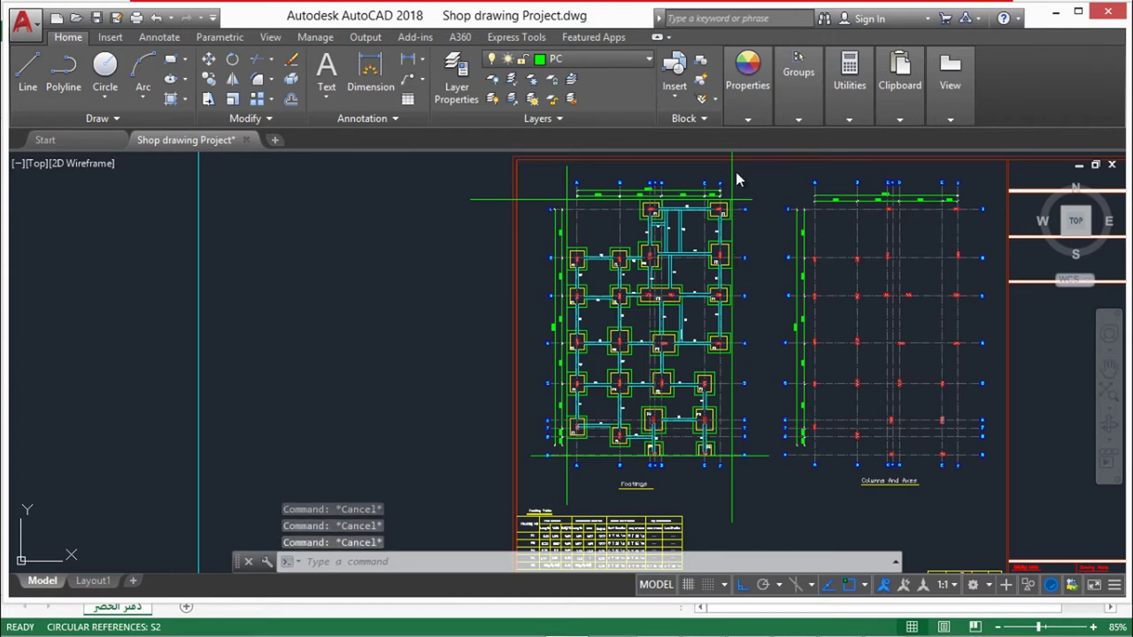
click(735, 171)
click(699, 522)
click(538, 215)
click(521, 177)
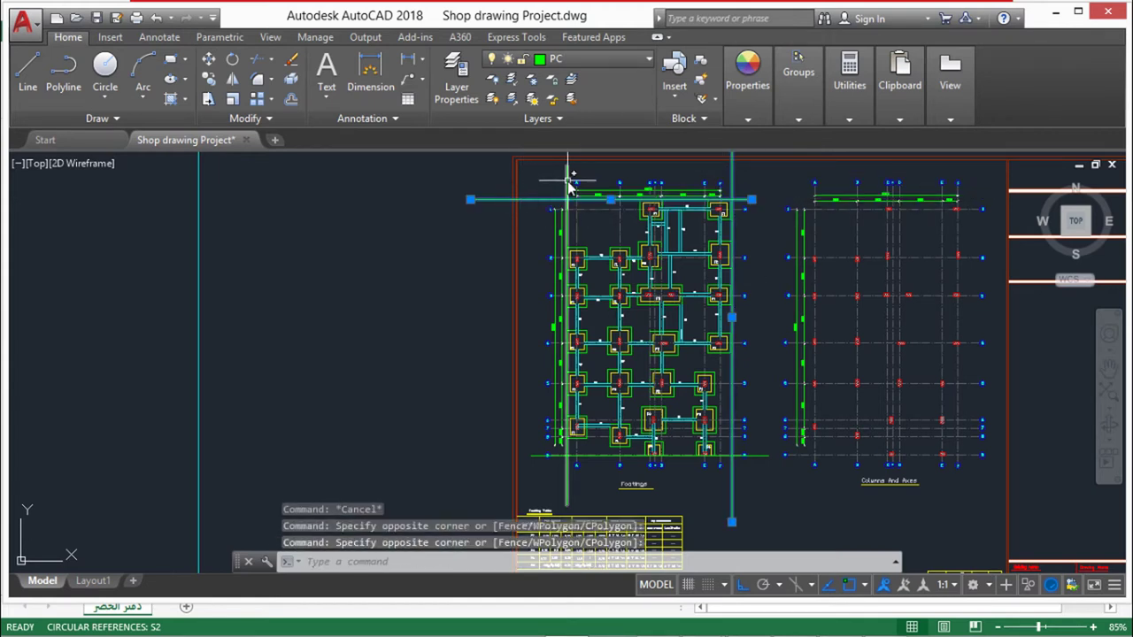
click(567, 182)
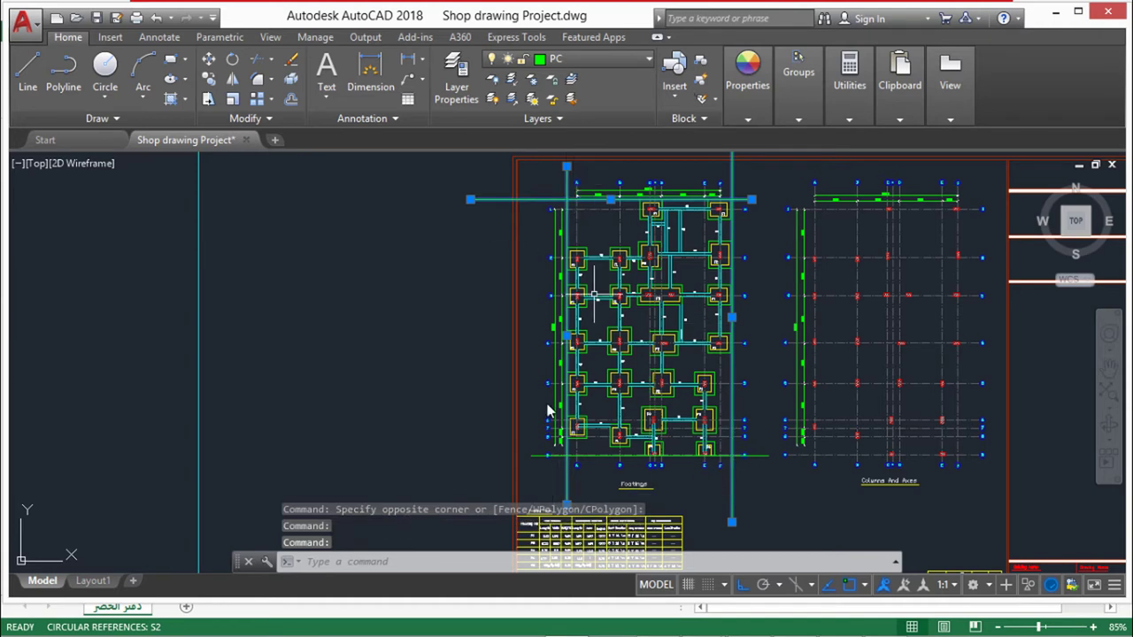
click(540, 460)
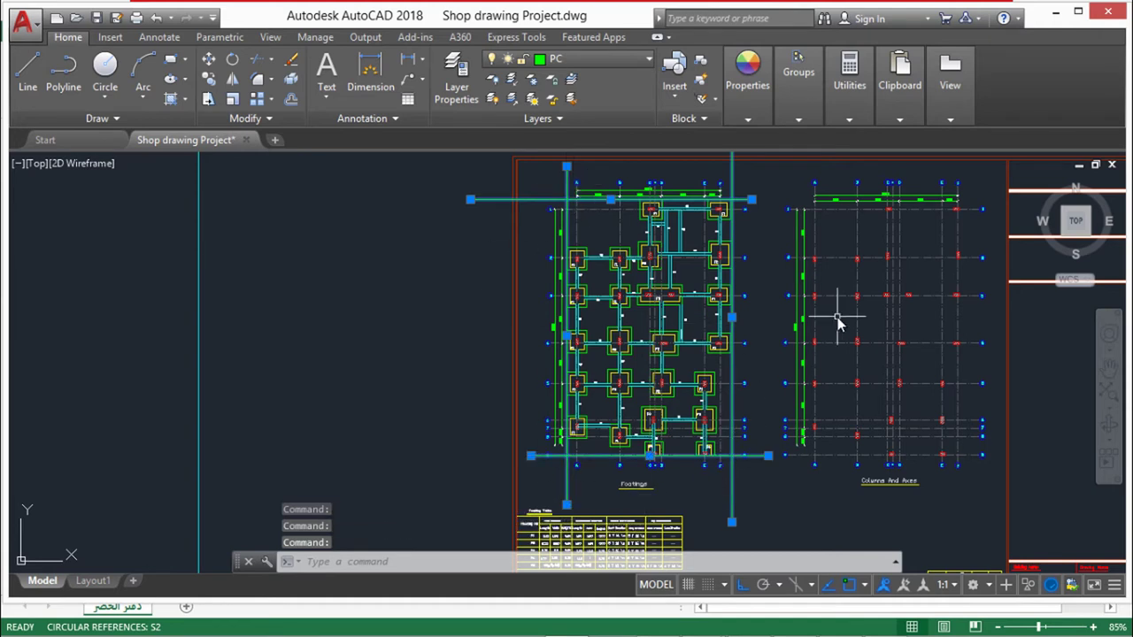
text(m)
key(Return)
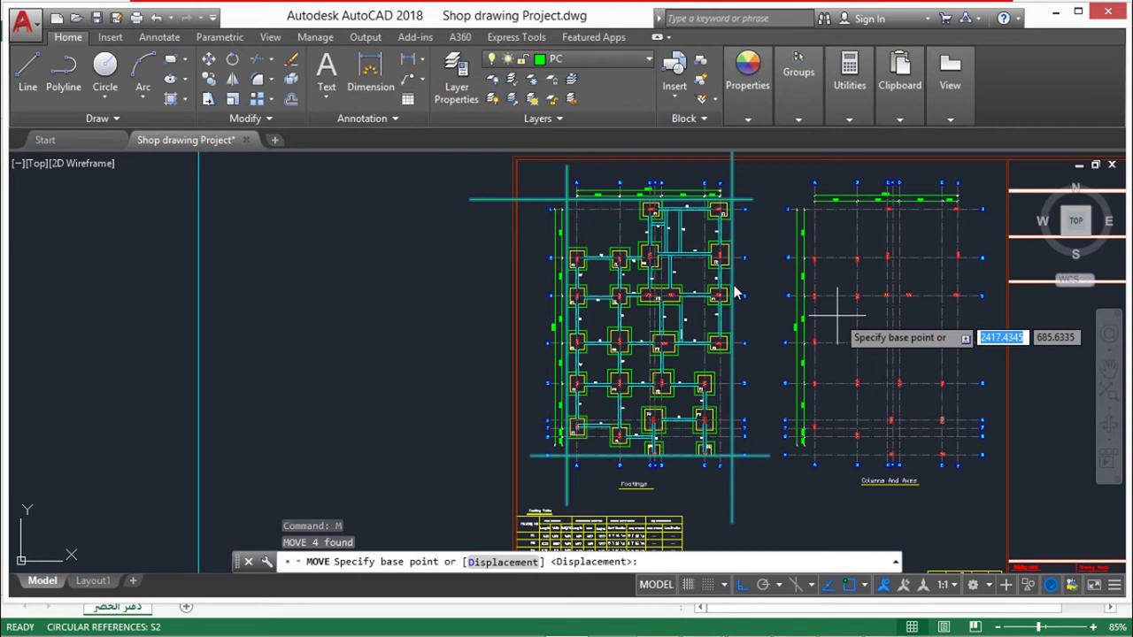
click(637, 316)
scroll(602, 325, down, 5)
drag(755, 316, 380, 354)
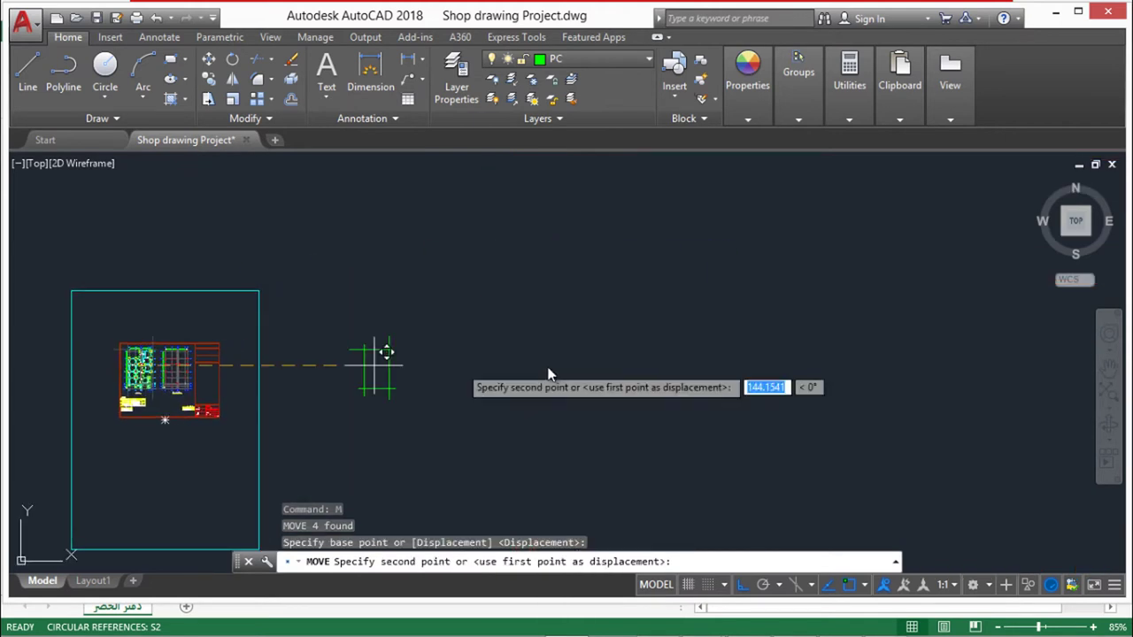
key(Escape)
key(Escape)
key(Escape)
Draw a rectangle between the opposite intersections of the four moved boundary lines, from the upper-left to the lower-right crossing
scroll(538, 371, up, 2)
drag(538, 398, 417, 372)
scroll(416, 372, up, 2)
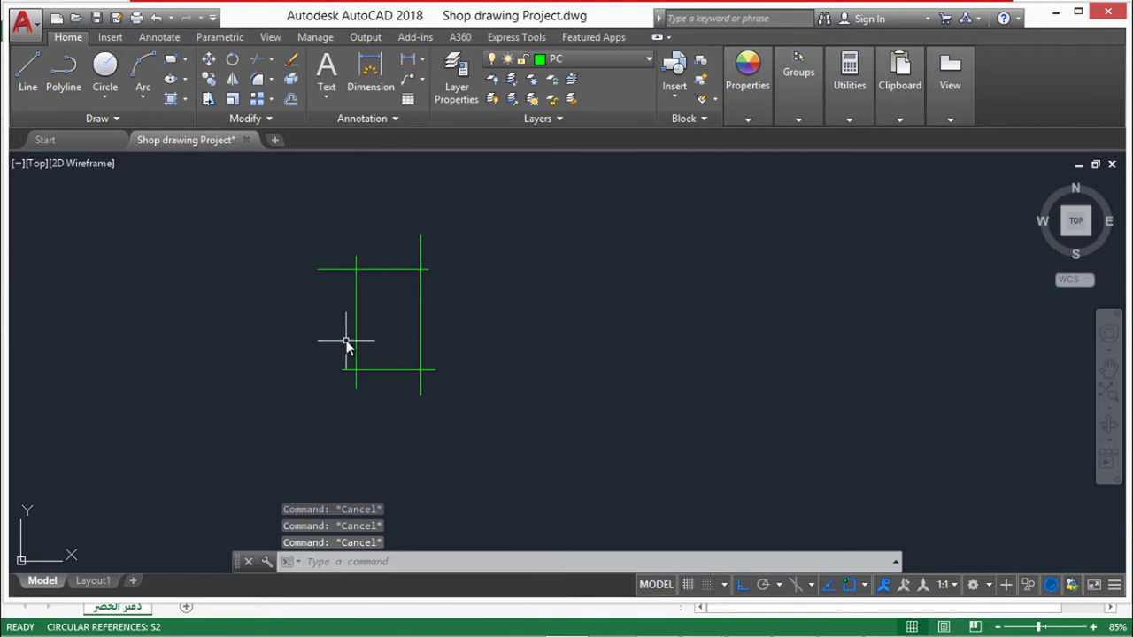
scroll(346, 345, up, 2)
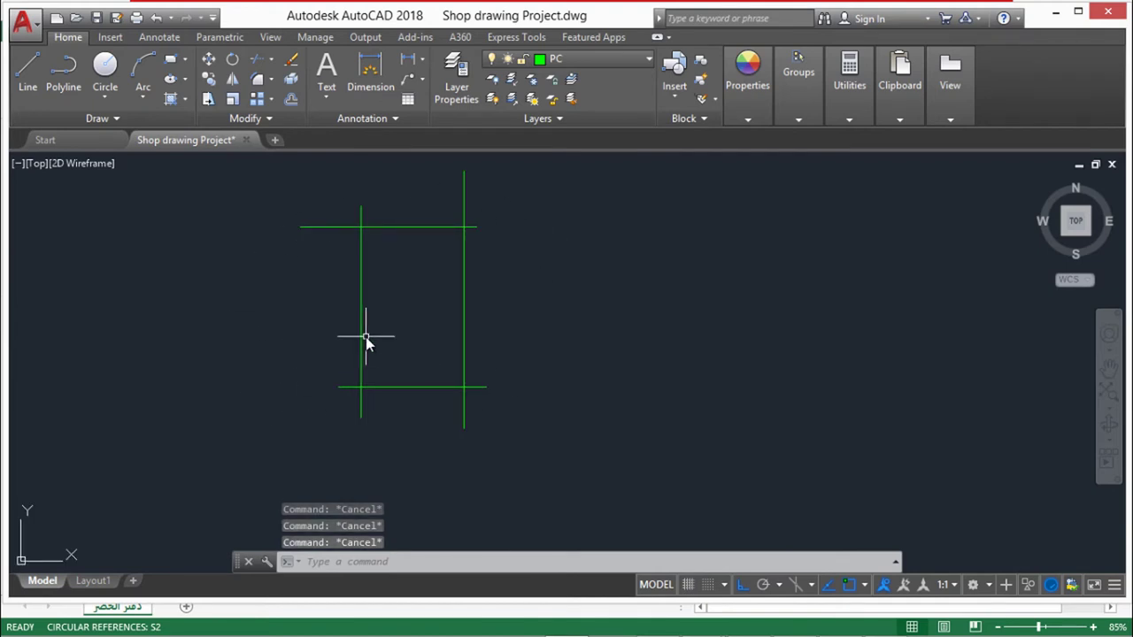
text(rec)
key(Return)
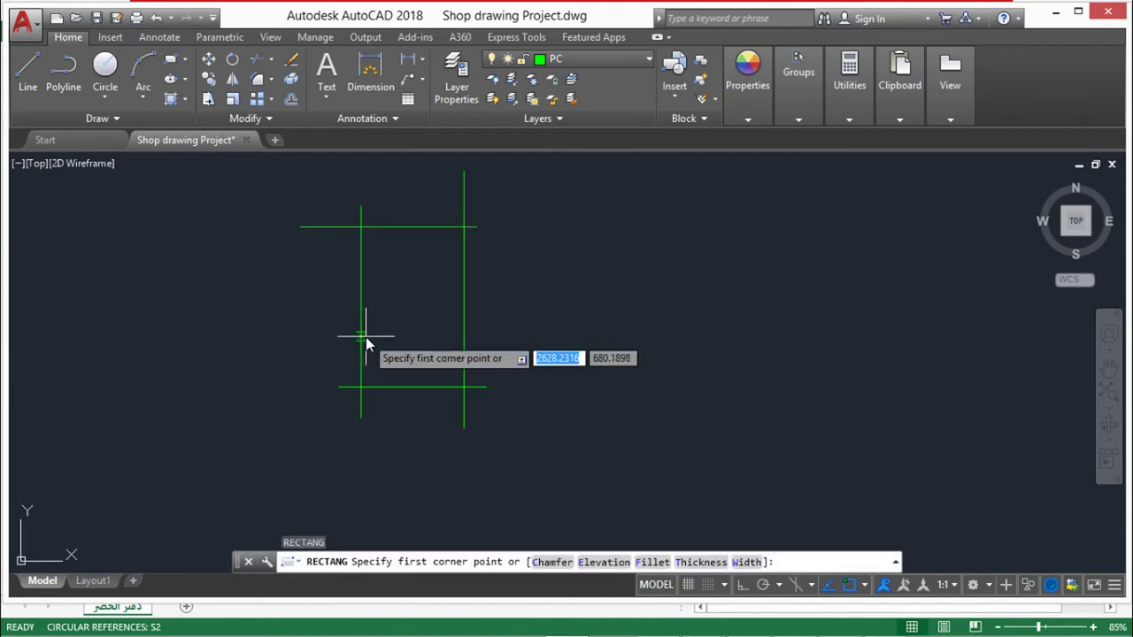
click(361, 227)
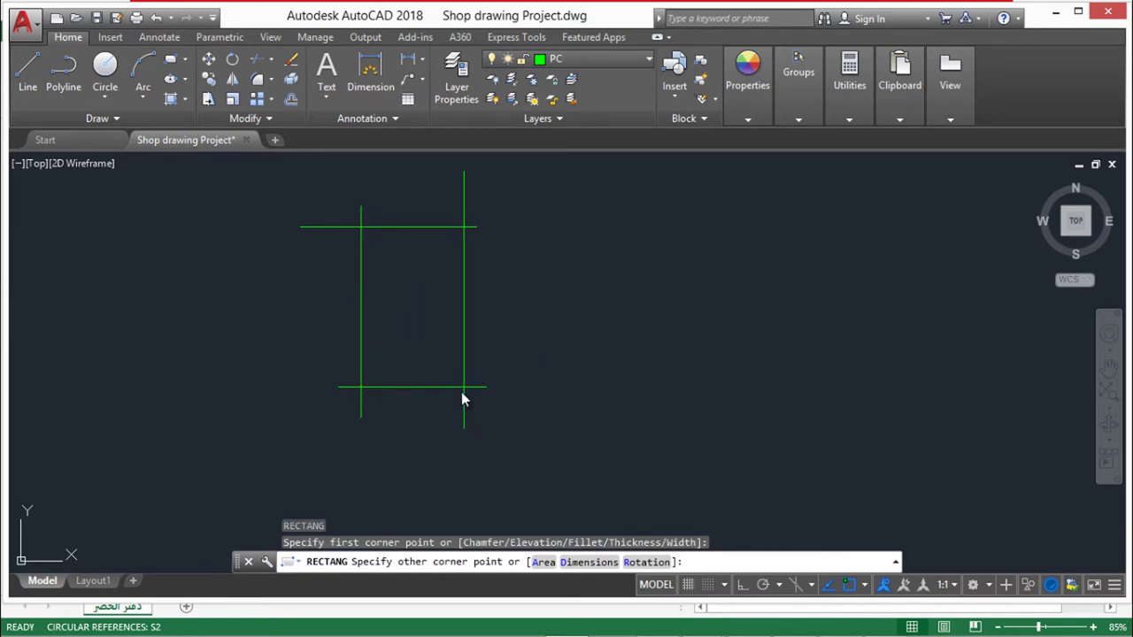
key(Escape)
key(Escape)
Delete the four original boundary lines, leaving only the rectangle drawn over them
click(544, 199)
click(331, 183)
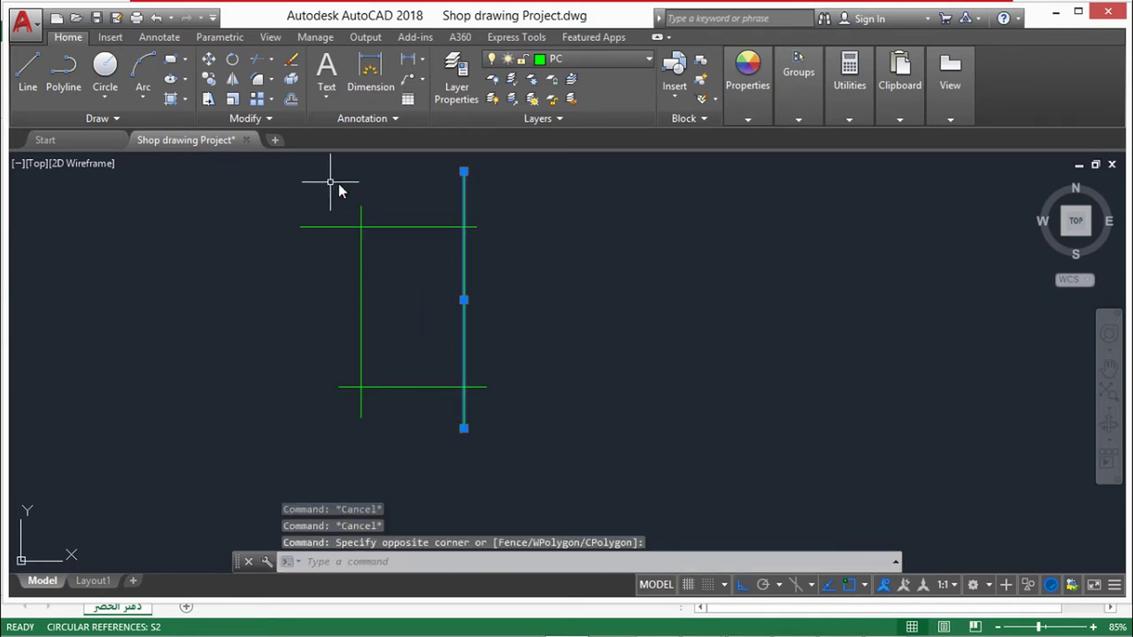
key(Delete)
click(390, 215)
click(337, 192)
key(Delete)
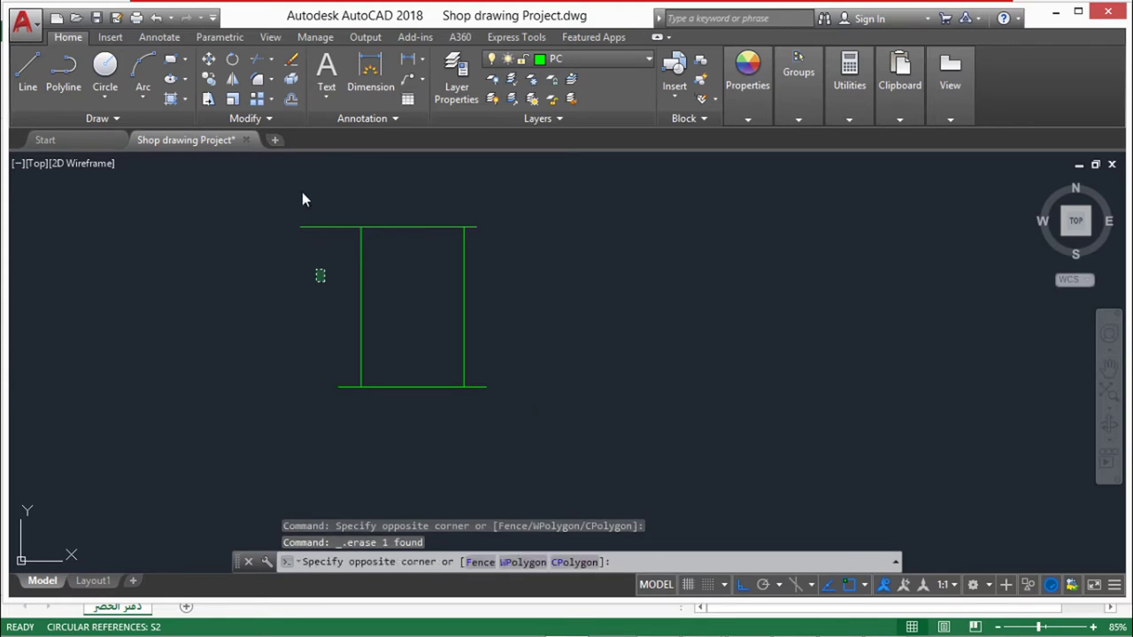
click(499, 398)
click(474, 358)
key(Delete)
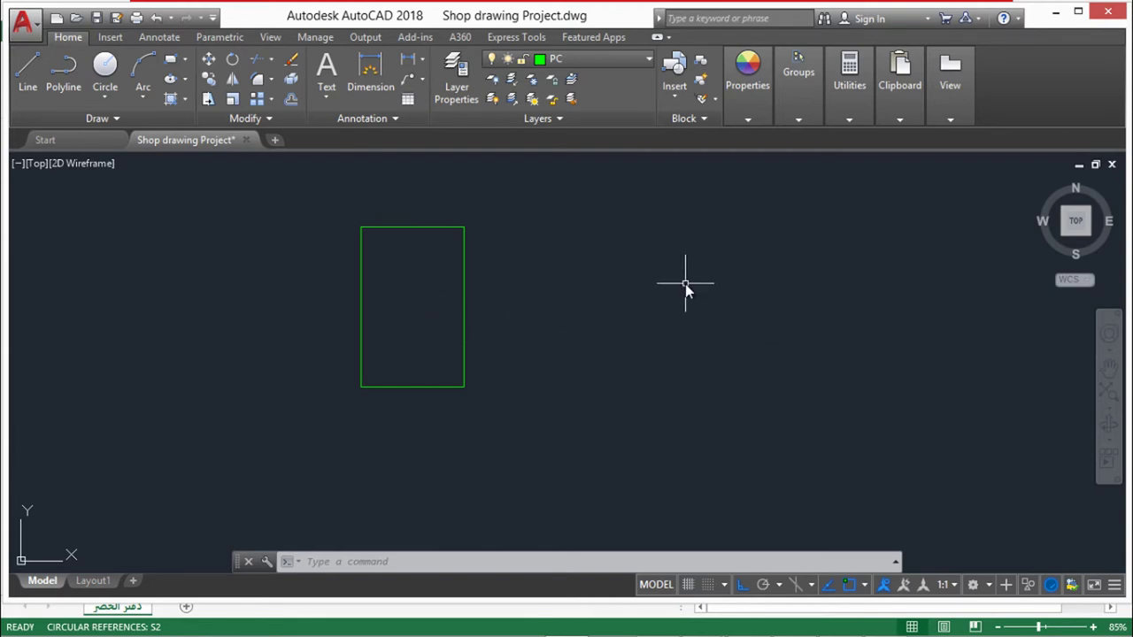
Close the licence pop-up and examine the outer footing edges in the plan, as well as the separate boundary rectangle
scroll(685, 287, down, 5)
scroll(685, 296, up, 2)
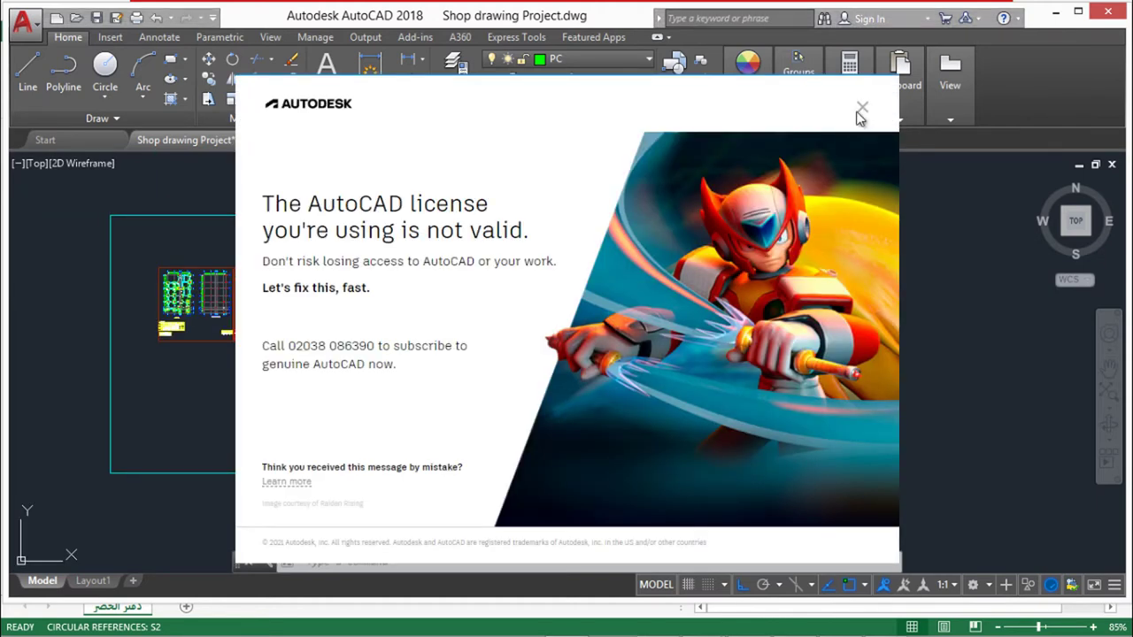
click(860, 110)
scroll(277, 379, up, 8)
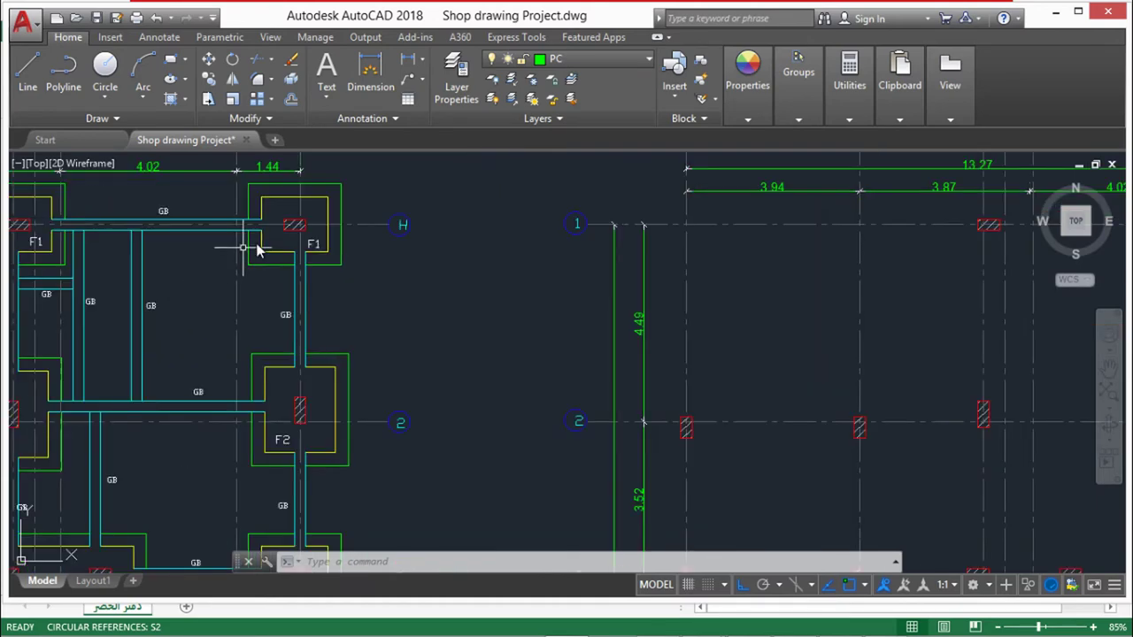
scroll(257, 250, down, 8)
drag(682, 354, 339, 370)
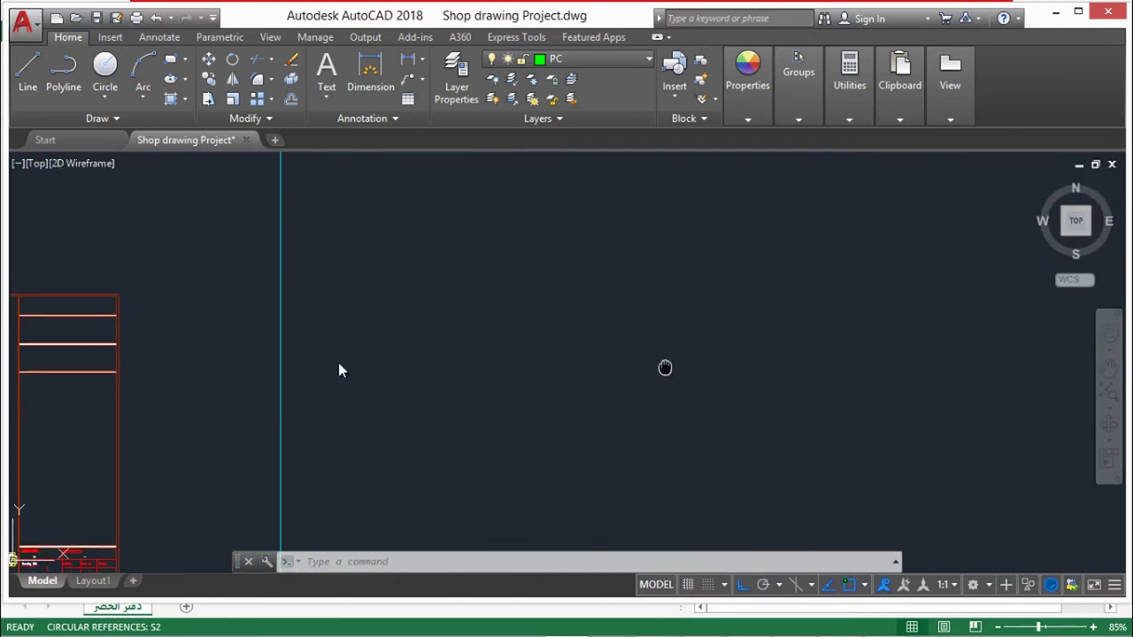
scroll(339, 370, down, 5)
scroll(457, 386, up, 8)
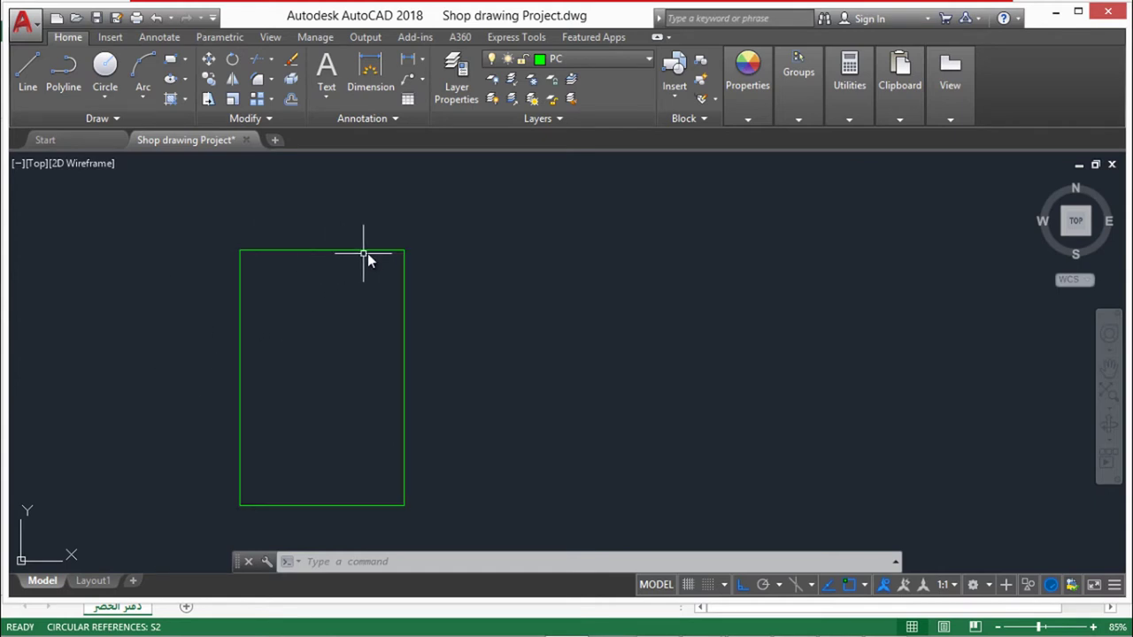
mouse_move(335, 255)
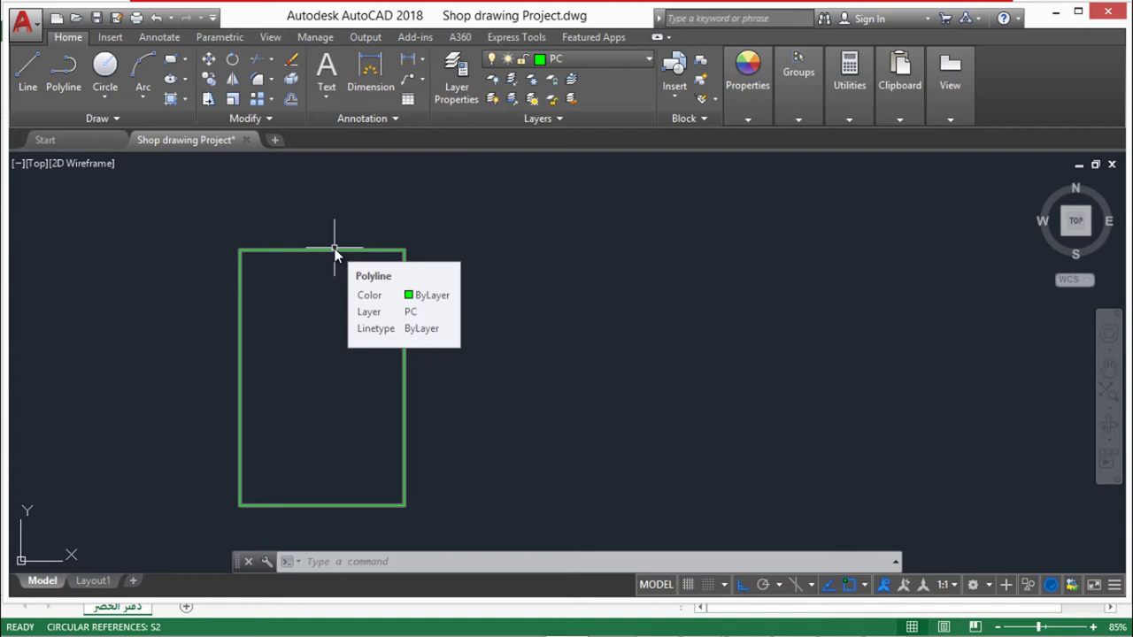
text(o)
key(Return)
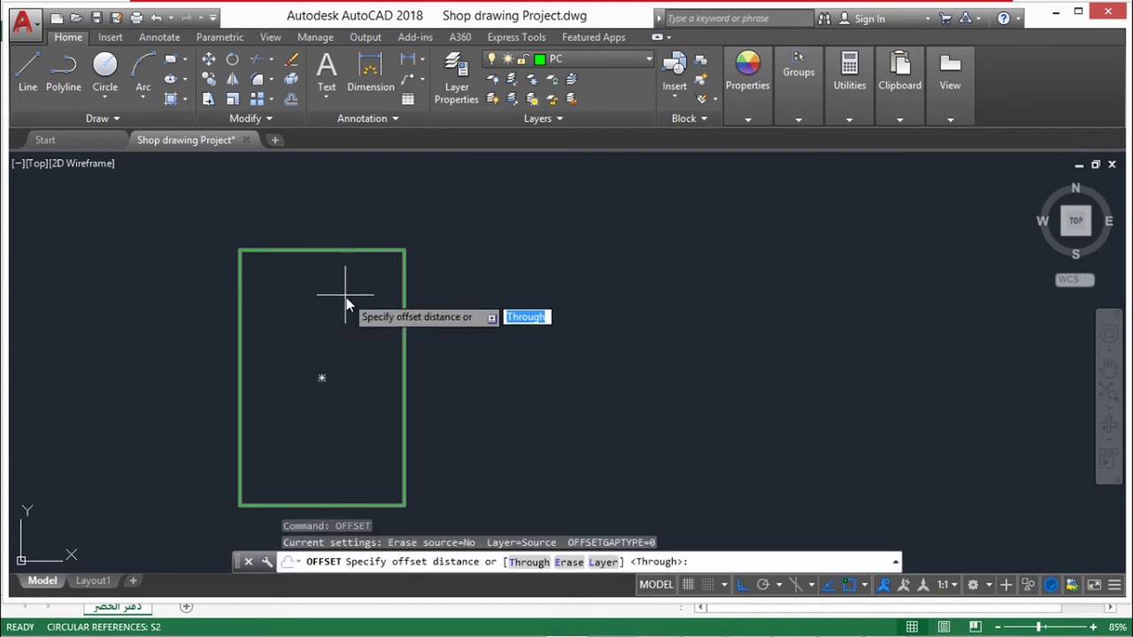
click(348, 306)
key(Escape)
key(Escape)
key(Escape)
Offset the boundary rectangle outward by 0.3
click(422, 316)
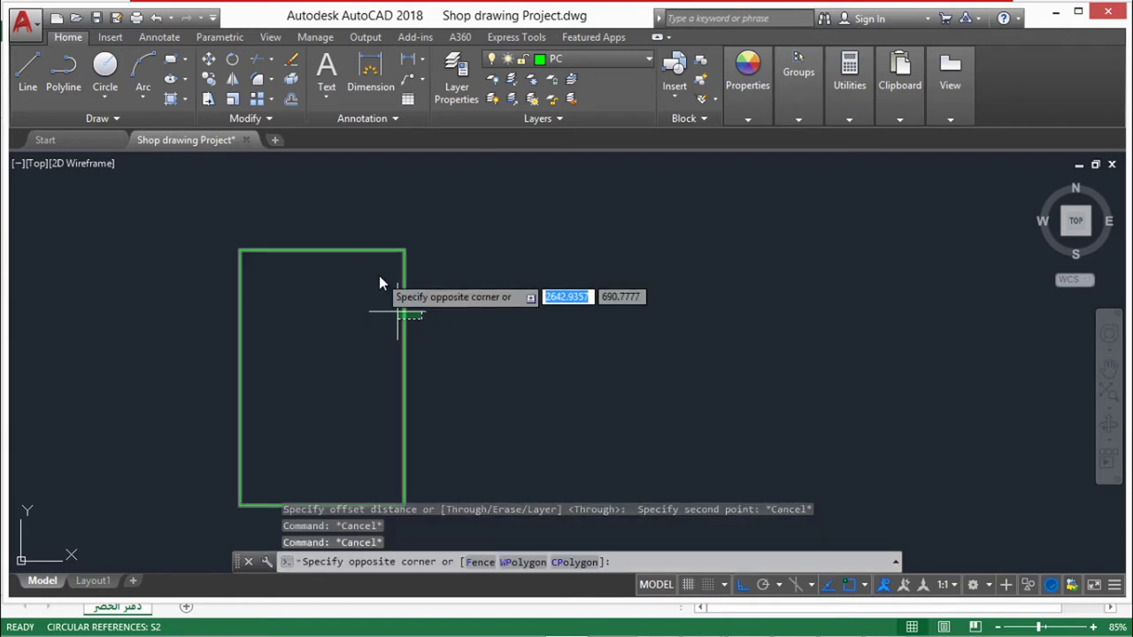
click(397, 314)
text(o)
key(Return)
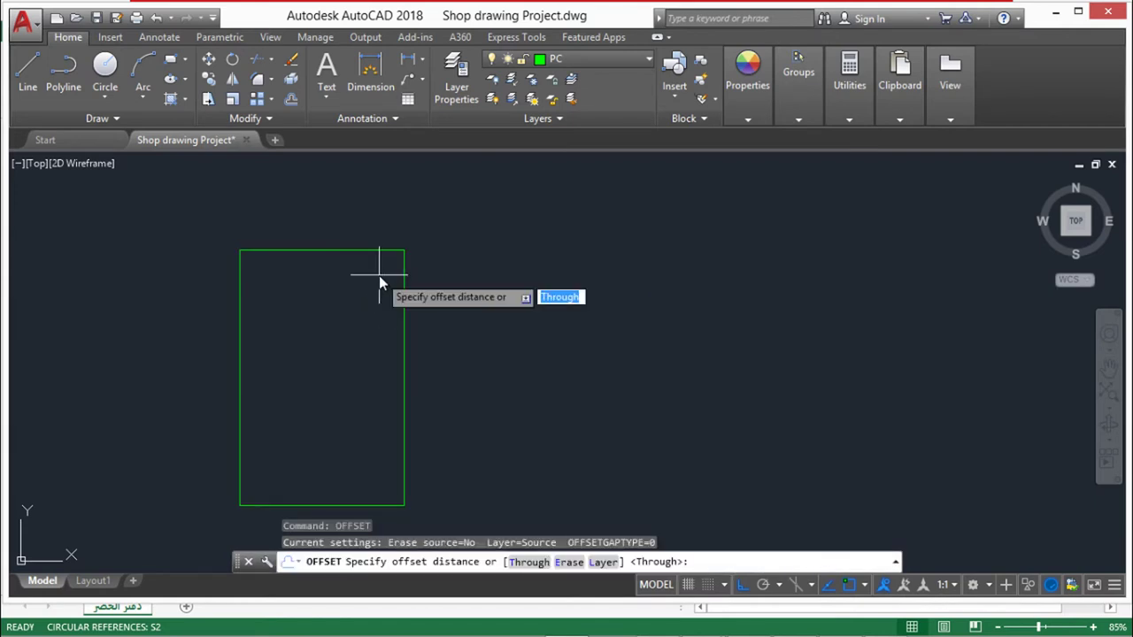
text(0.3)
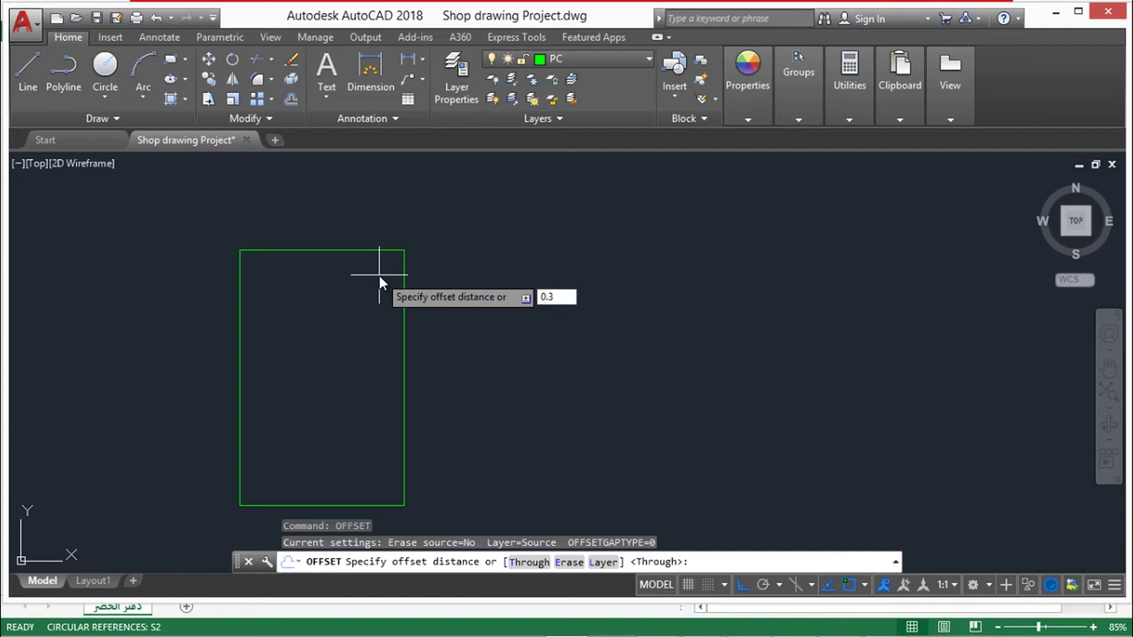
key(Return)
click(451, 298)
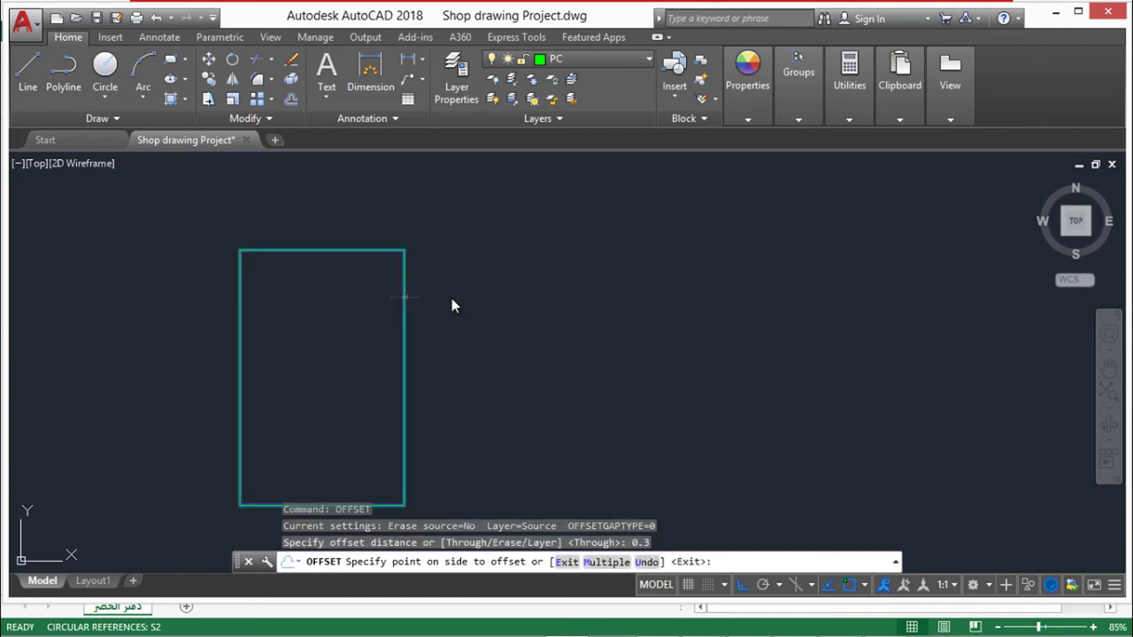
key(Escape)
key(Escape)
key(Escape)
Compare the two nested rectangles at their upper-right corner and delete the outer one
scroll(393, 262, up, 4)
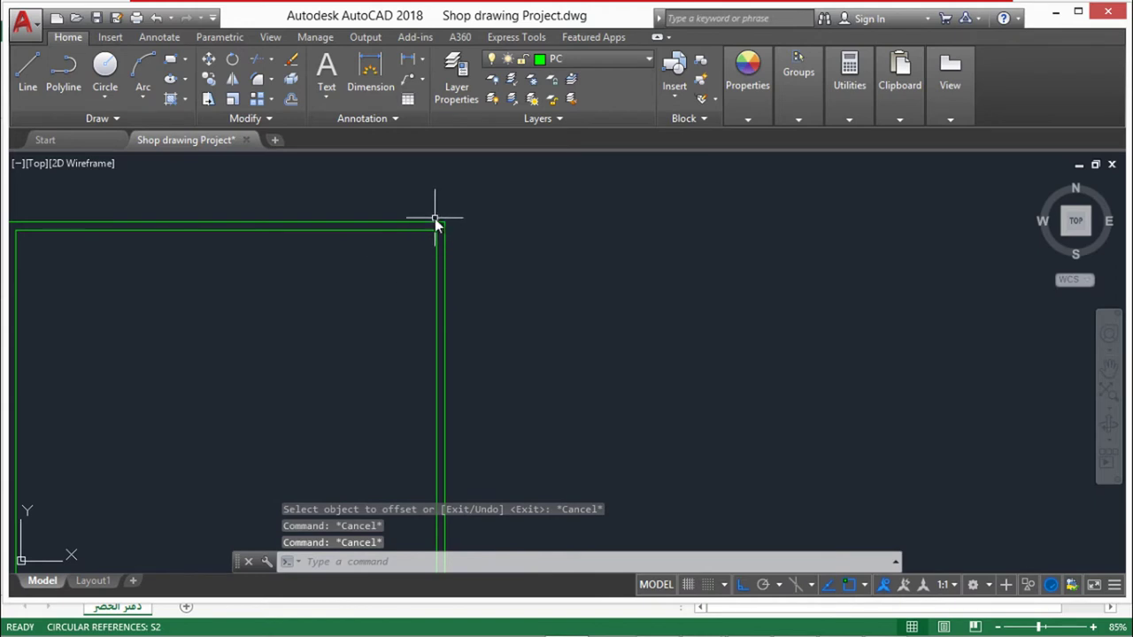
scroll(432, 230, up, 4)
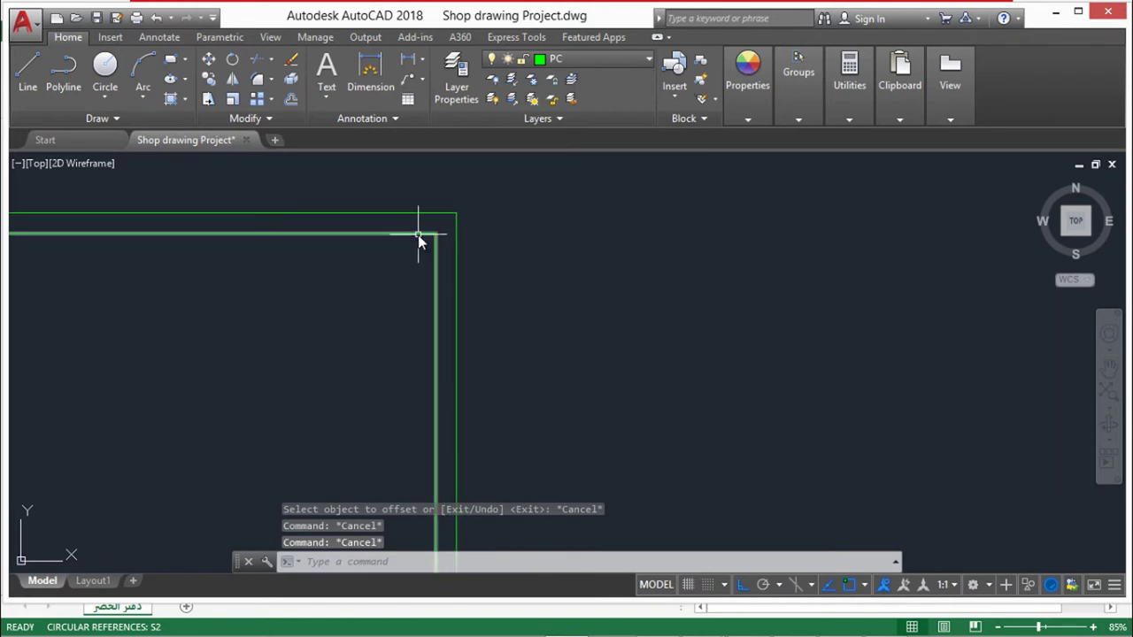
click(417, 234)
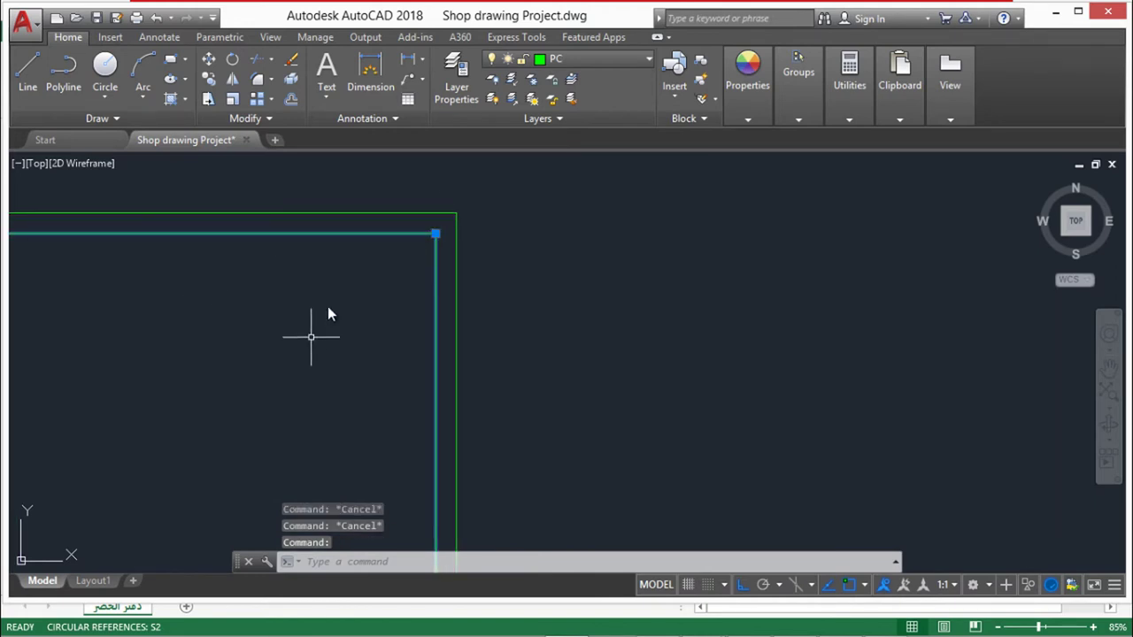
click(351, 213)
key(Escape)
key(Escape)
click(357, 214)
click(353, 209)
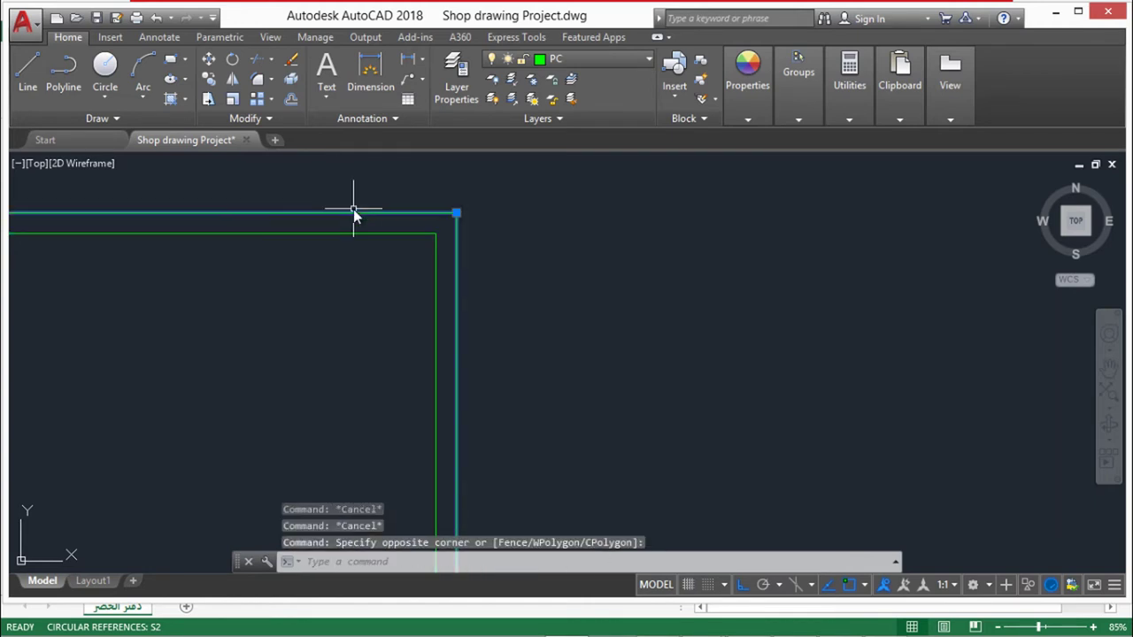
key(Delete)
Offset the boundary rectangle outward by 0.5
click(353, 250)
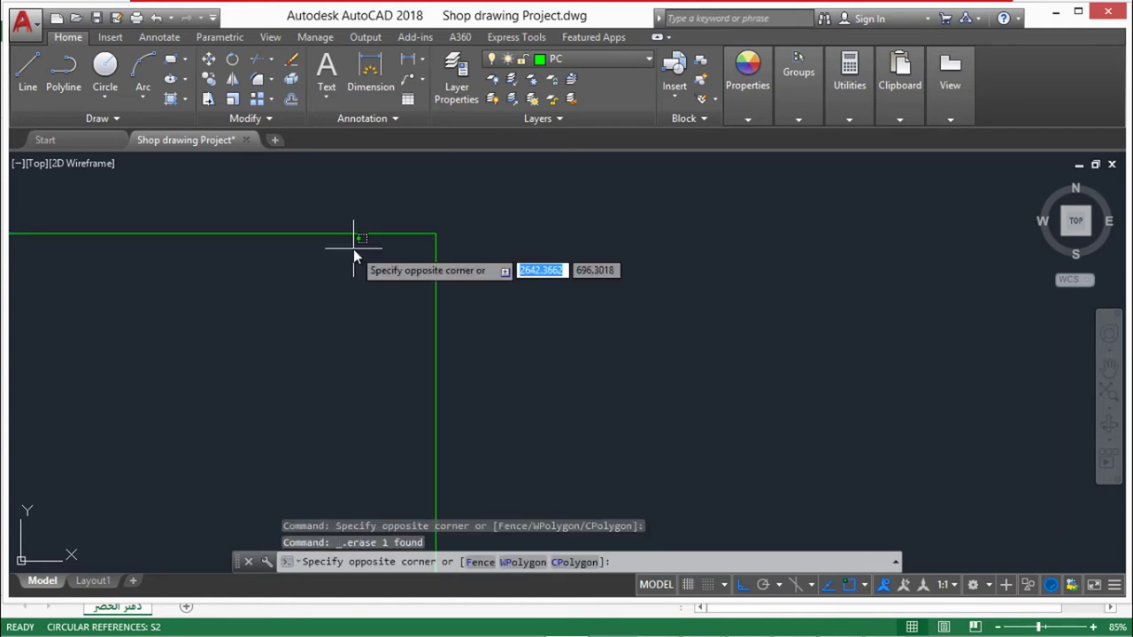
key(Escape)
text(o)
key(Return)
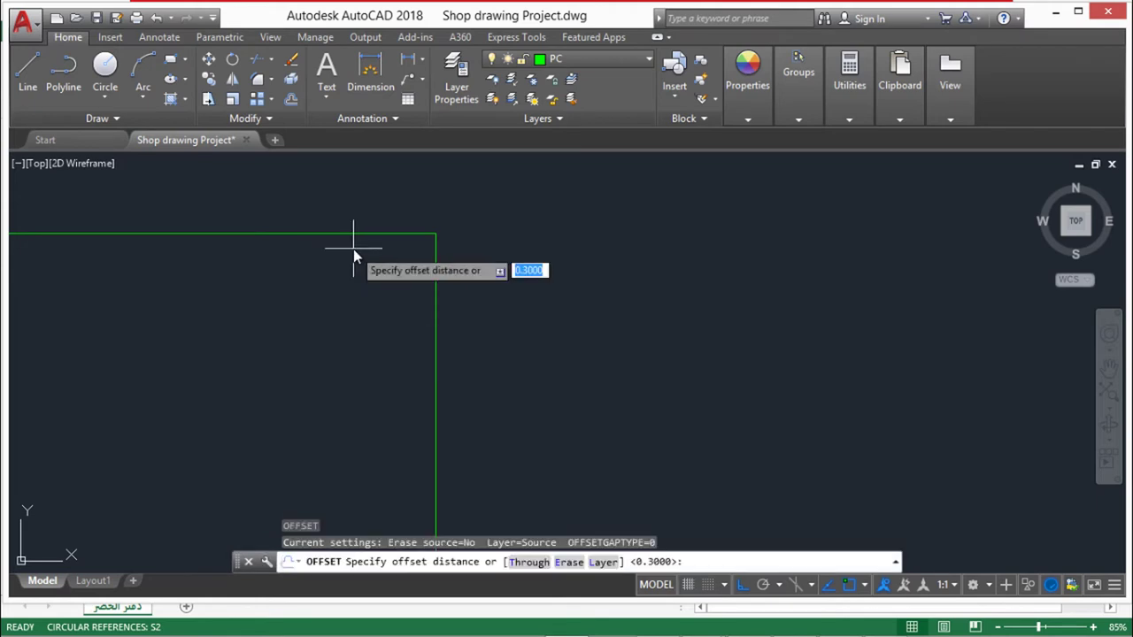
text(0.5)
key(Return)
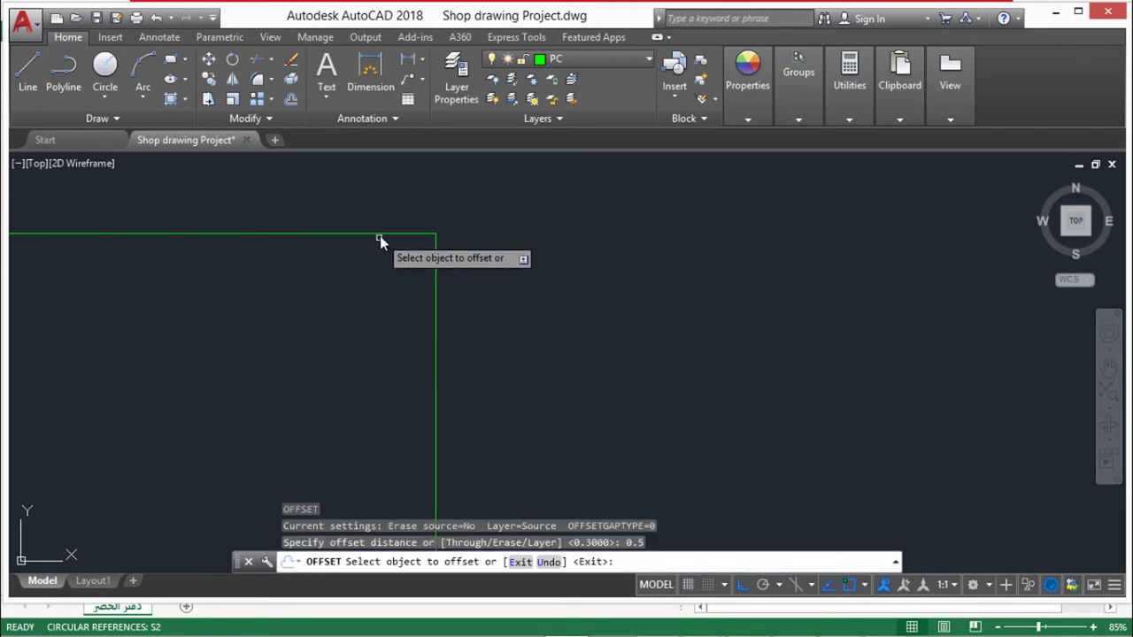
click(379, 236)
click(434, 184)
key(Escape)
key(Escape)
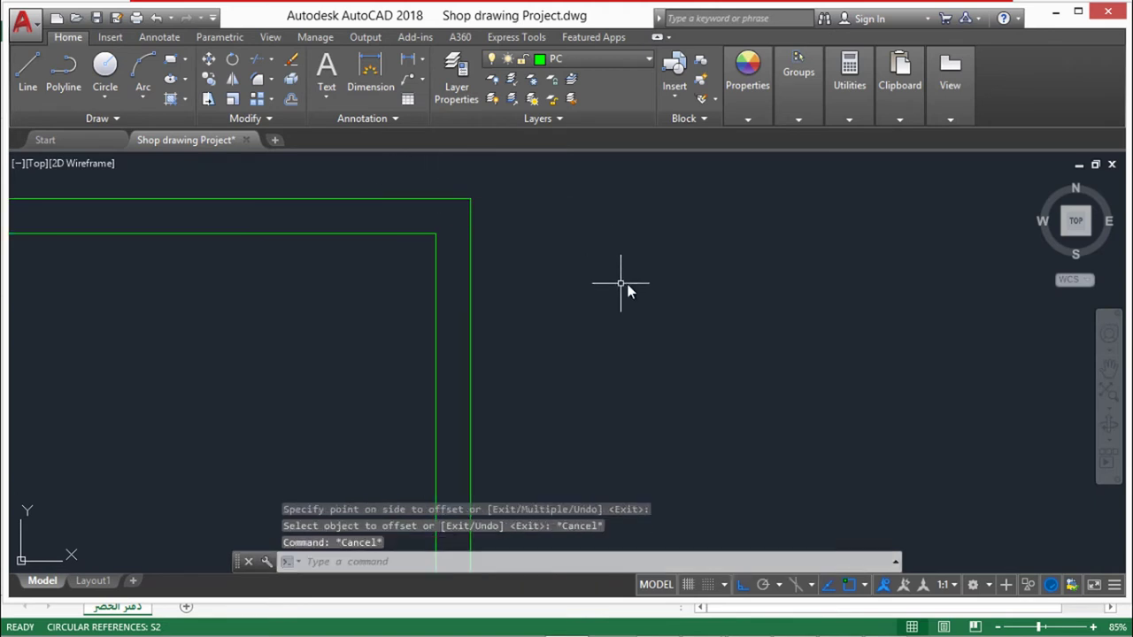
Draw a small footing rectangle inside the boundary rectangle, with its upper side on the boundary's upper edge
scroll(582, 331, down, 4)
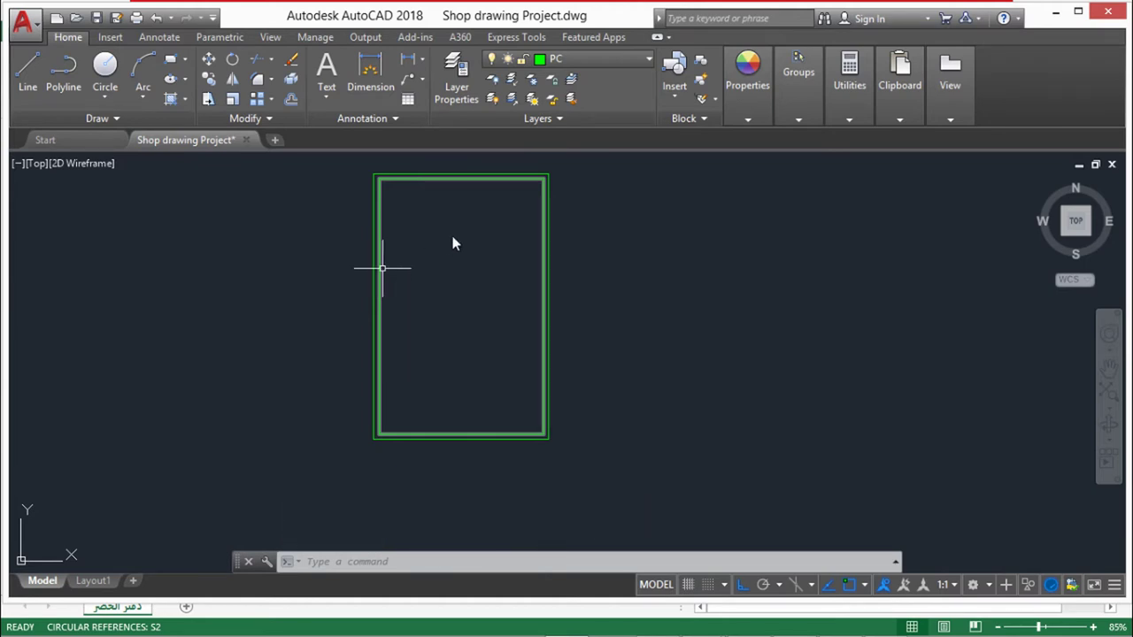
mouse_move(478, 177)
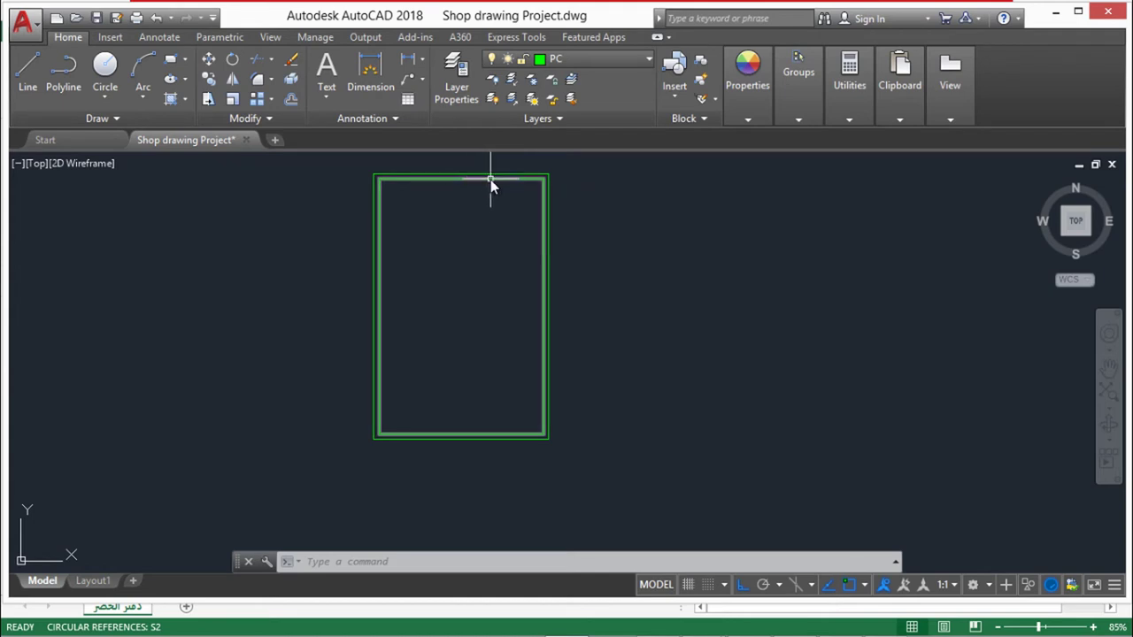
scroll(496, 190, up, 3)
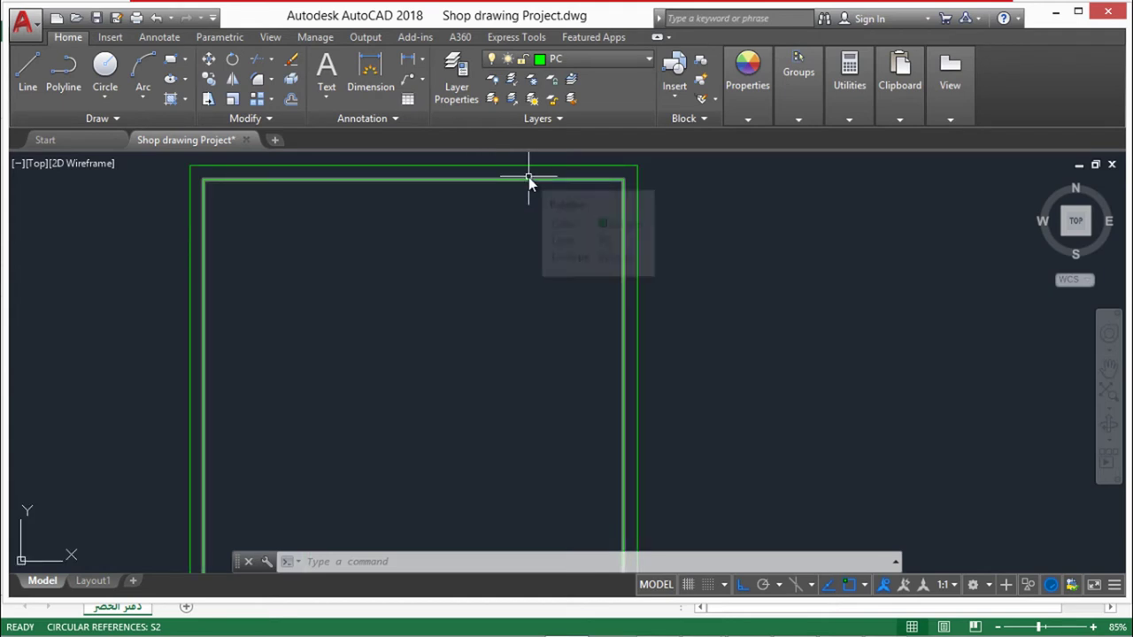
text(rec)
key(Return)
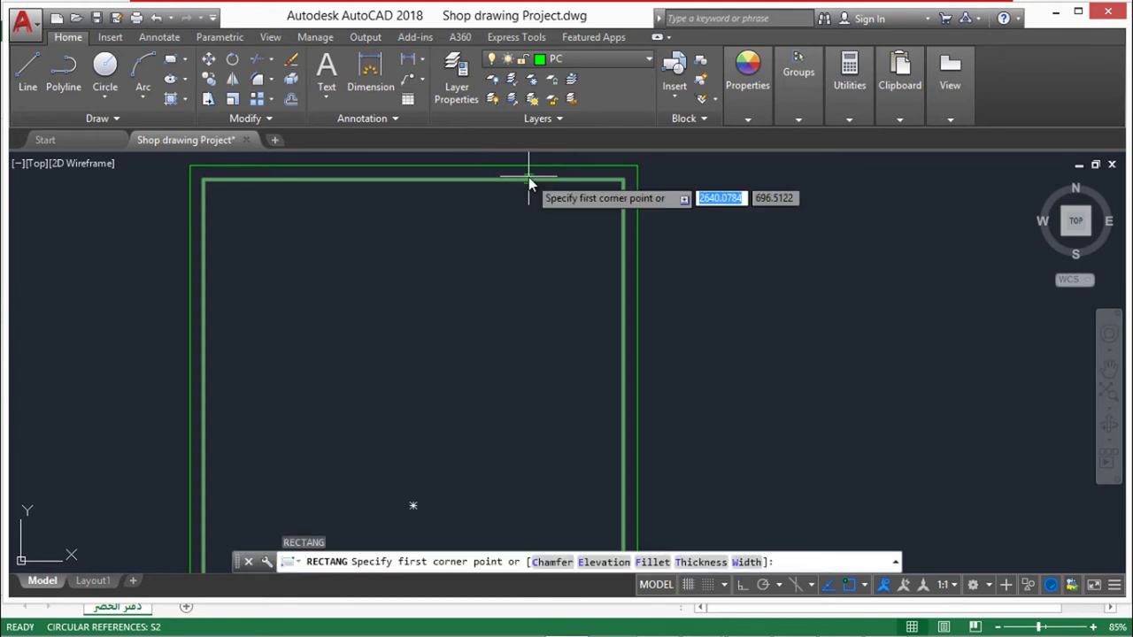
click(434, 179)
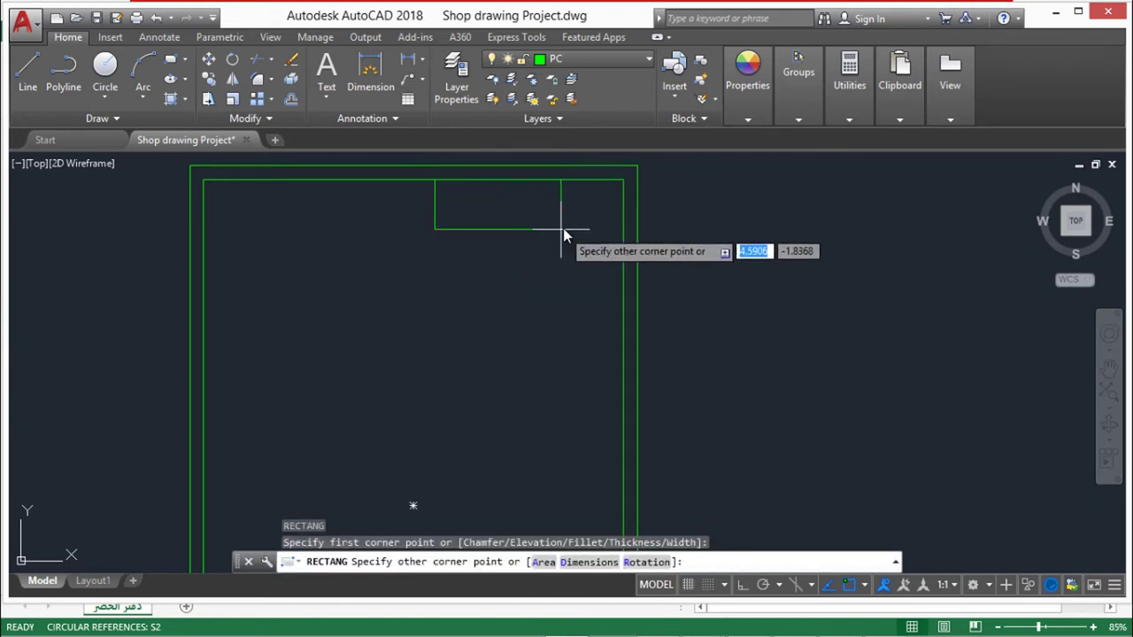
key(Escape)
key(Escape)
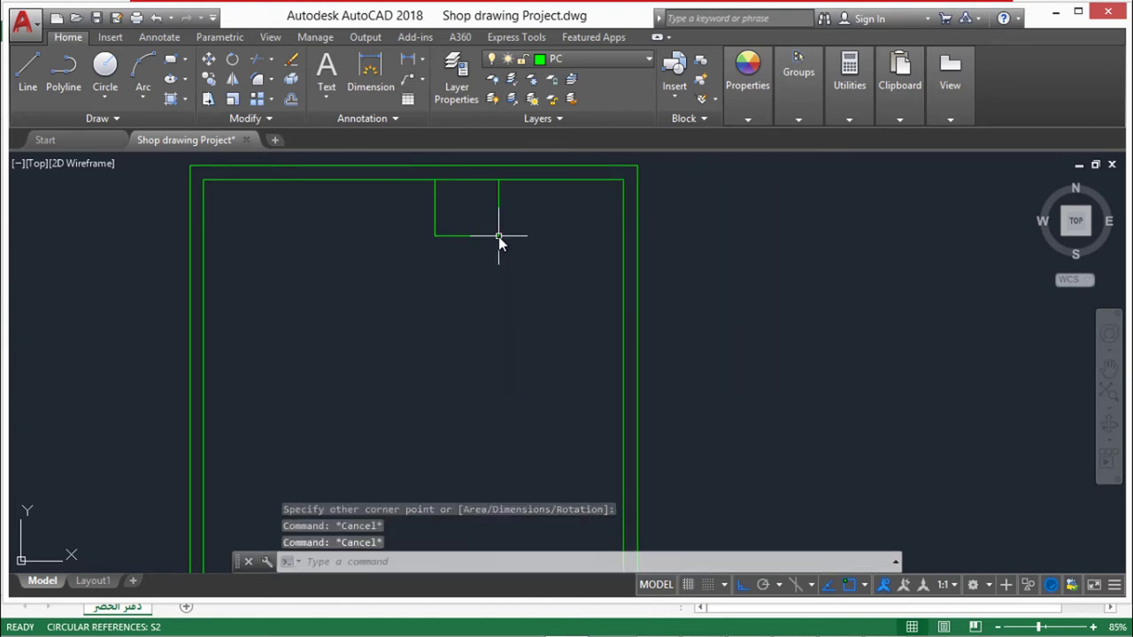
Draw a second rectangle of about 1.63 by 1.12 inside the footing rectangle
text(rec)
key(Return)
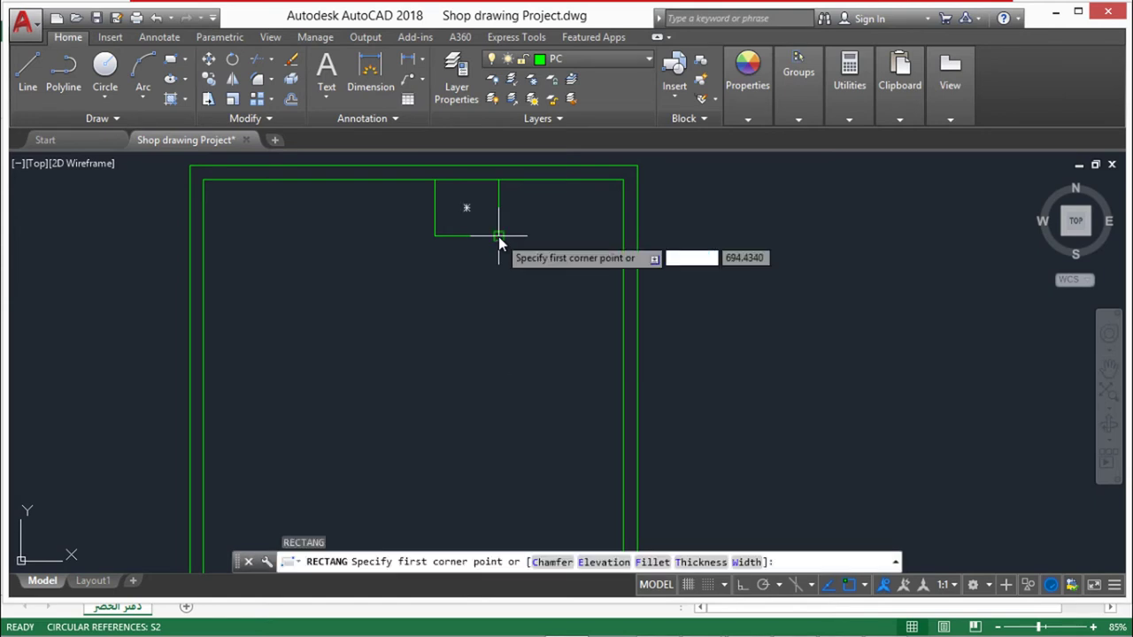
click(444, 193)
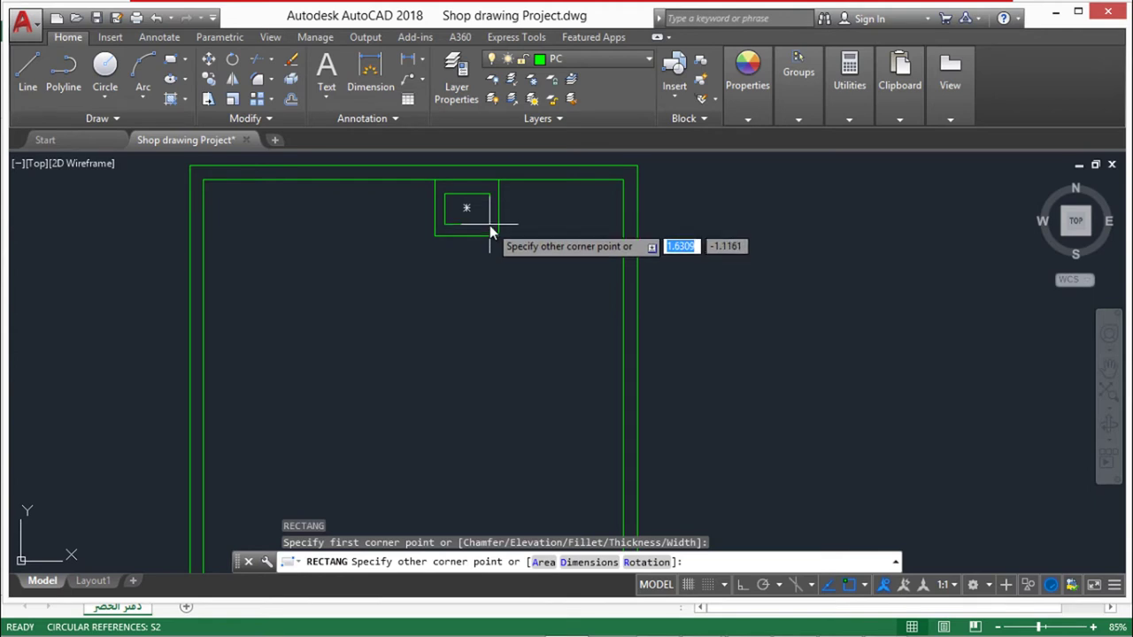
click(490, 224)
key(Escape)
key(Escape)
key(Escape)
Draw a small column rectangle in the middle of the two nested footing rectangles
text(R)
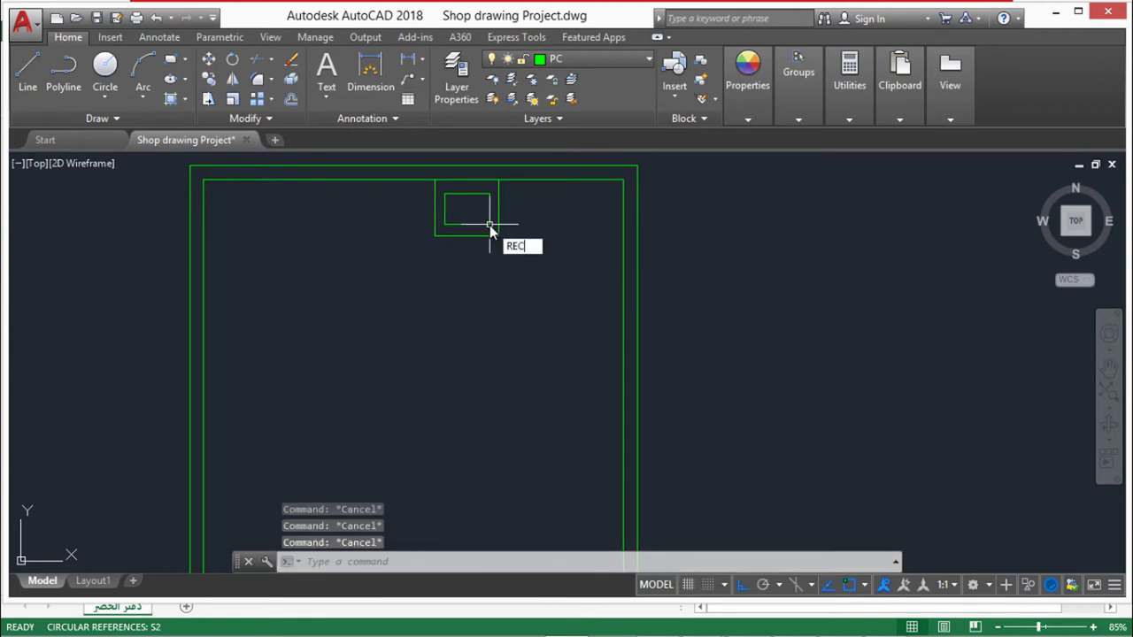
text(EC)
key(Return)
scroll(488, 227, up, 3)
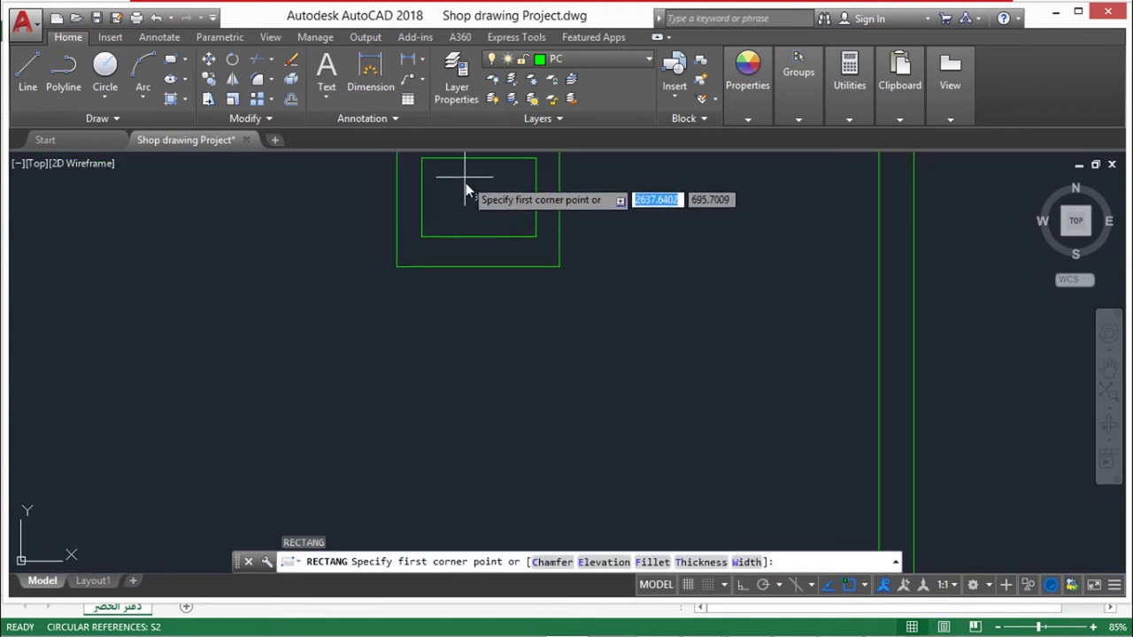
click(469, 193)
key(Escape)
key(Escape)
drag(569, 226, 547, 274)
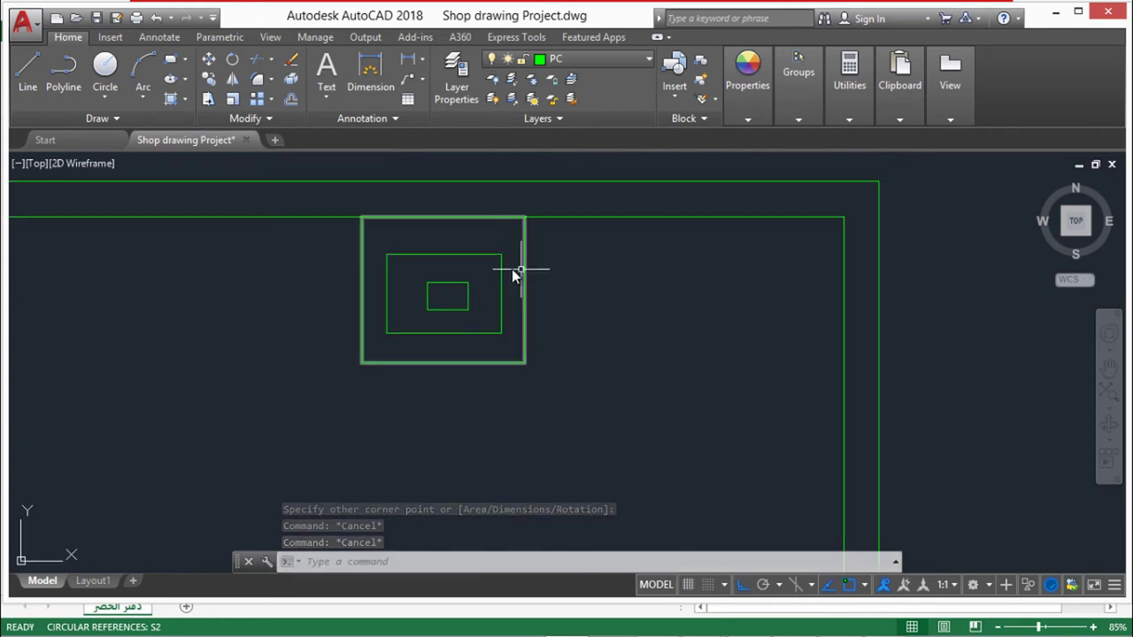
Highlight the outermost footing rectangle and examine where it meets the boundary edge, then clear the selection
click(476, 288)
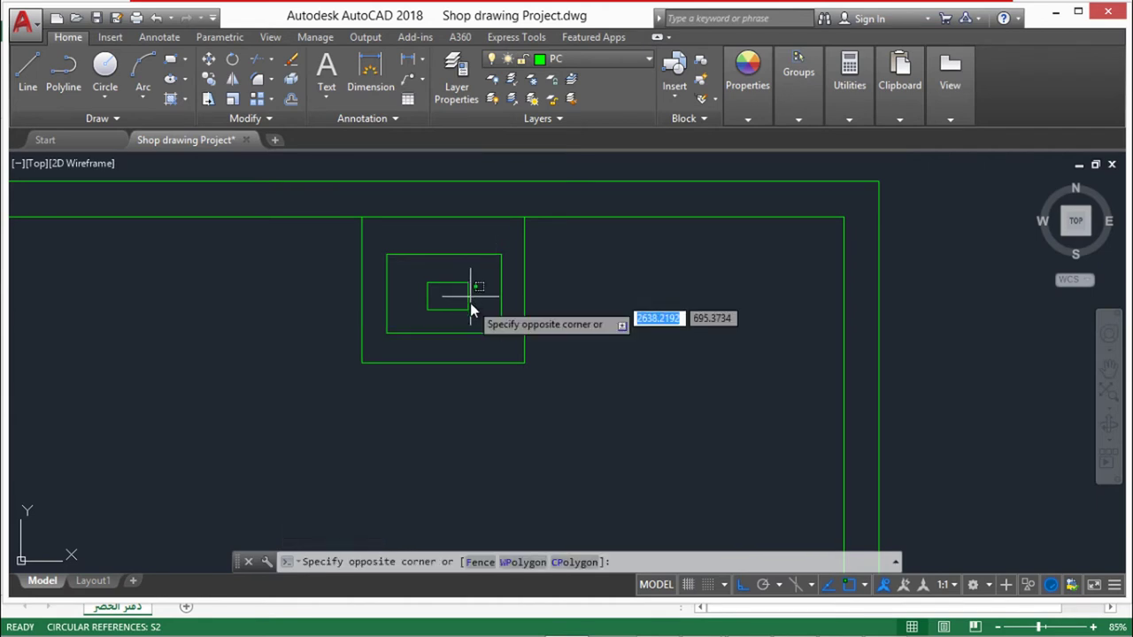
key(Escape)
key(Escape)
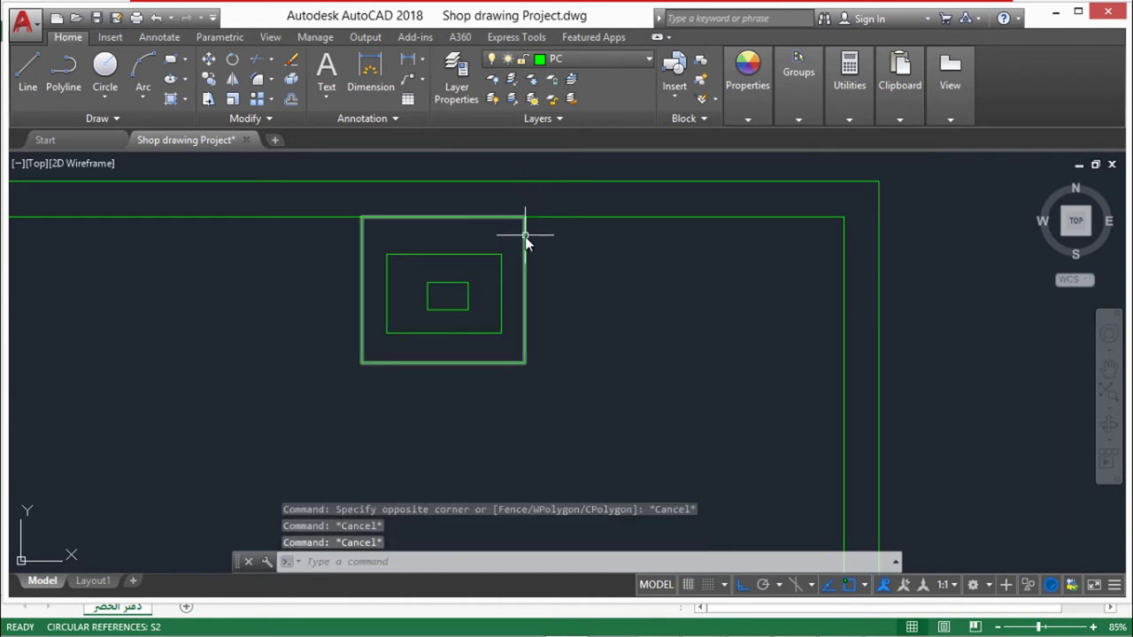
click(524, 232)
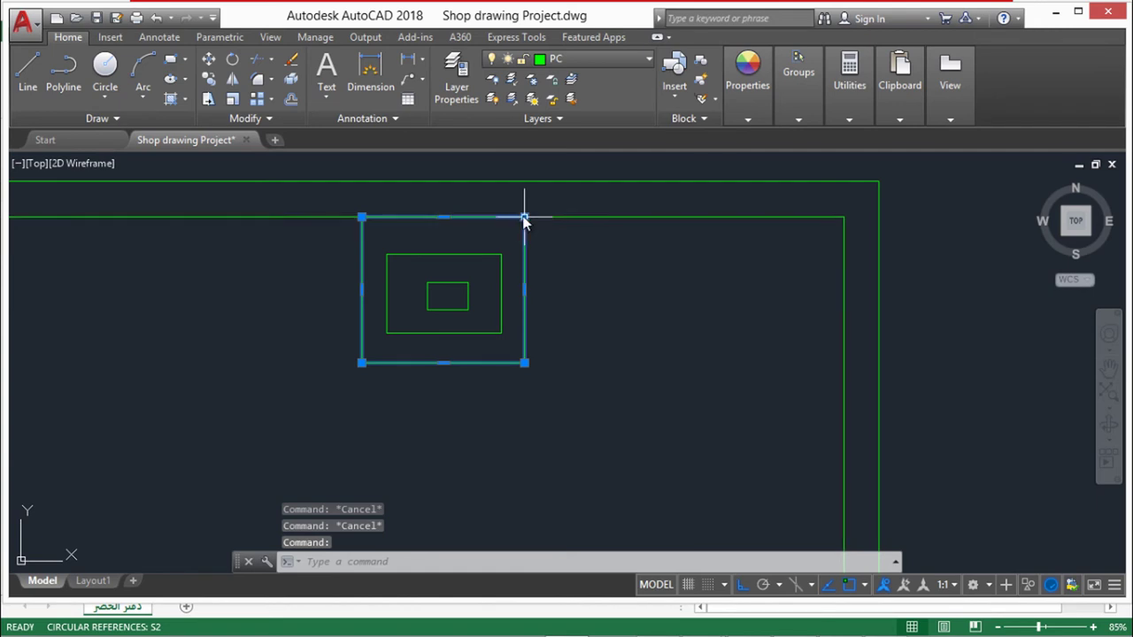
mouse_move(524, 218)
key(Escape)
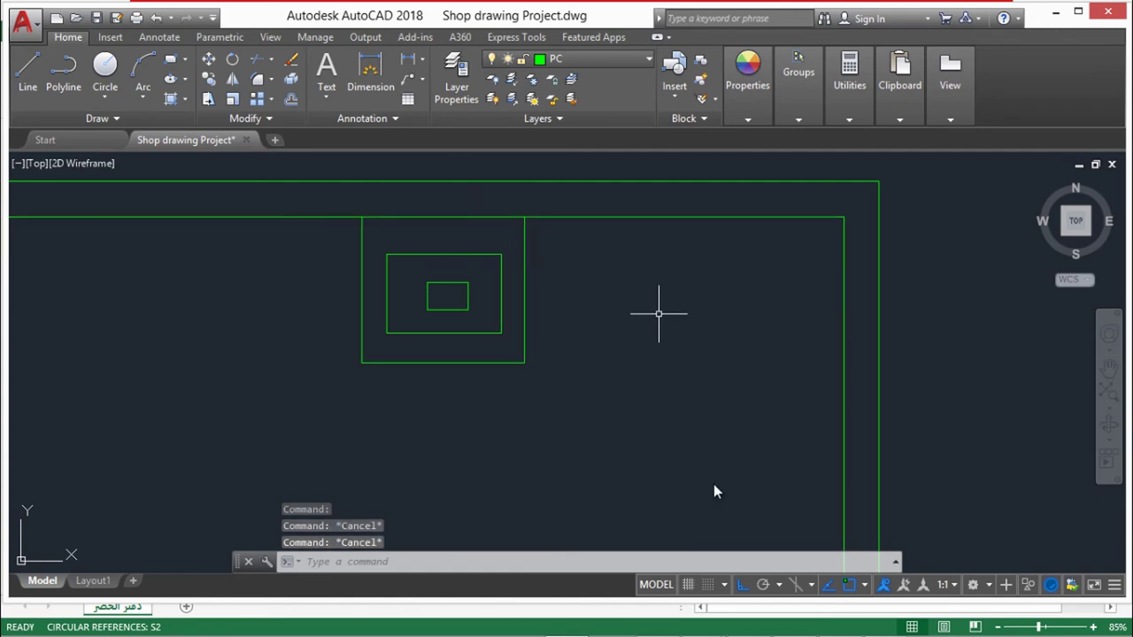
Switch to Windows Photo Viewer, look through the site photos of footing formwork, and return to the AutoCAD drawing
mouse_move(746, 630)
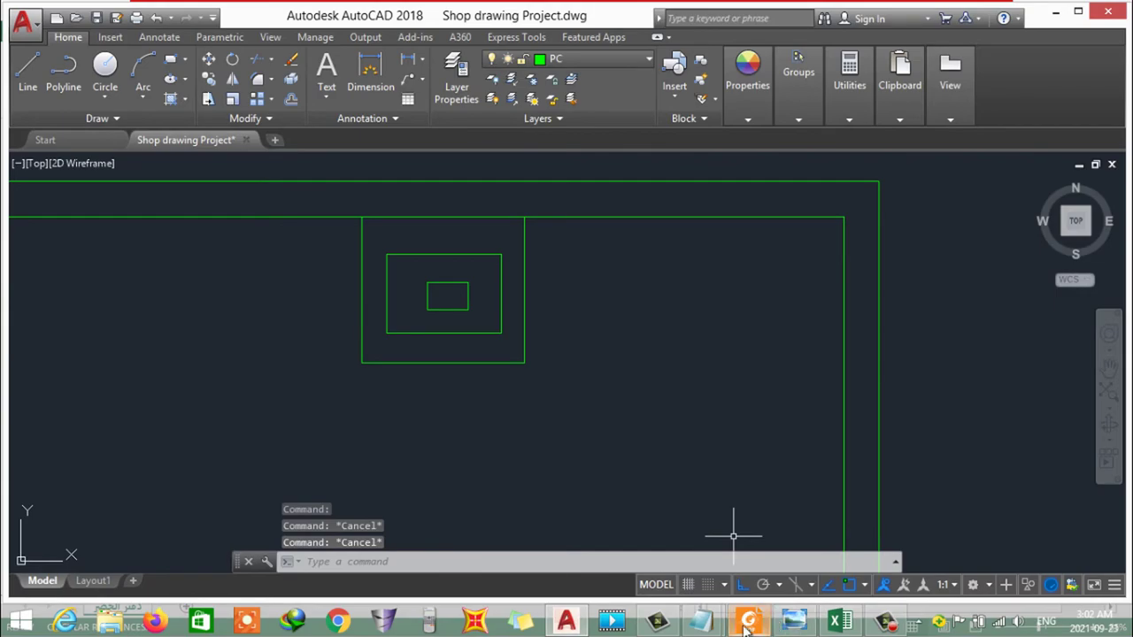
click(794, 622)
click(609, 614)
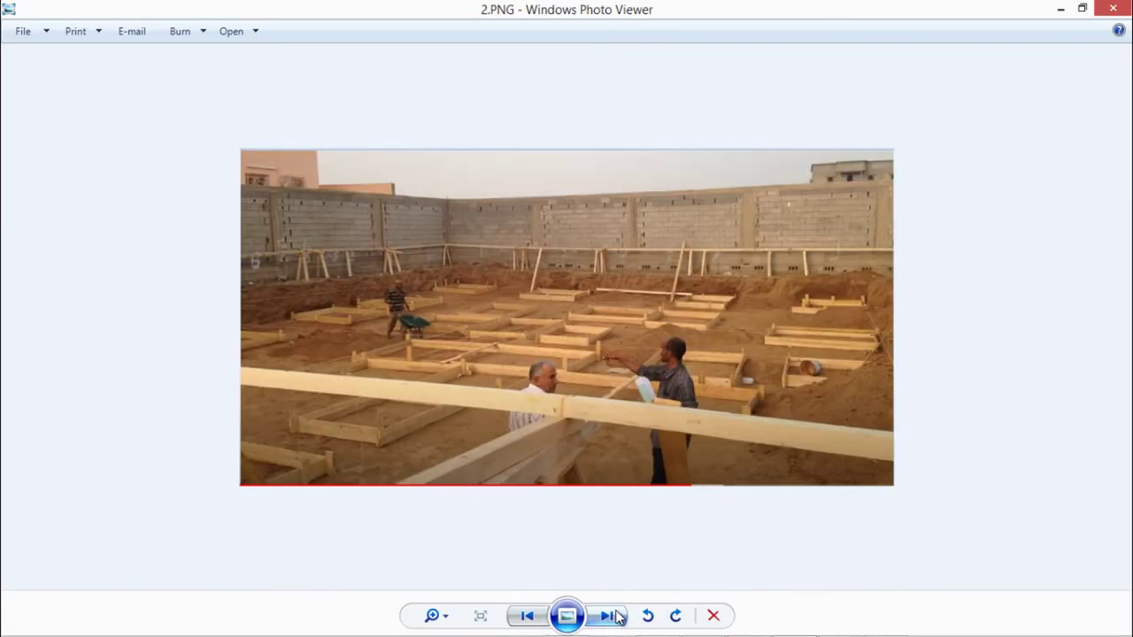
click(618, 616)
click(524, 616)
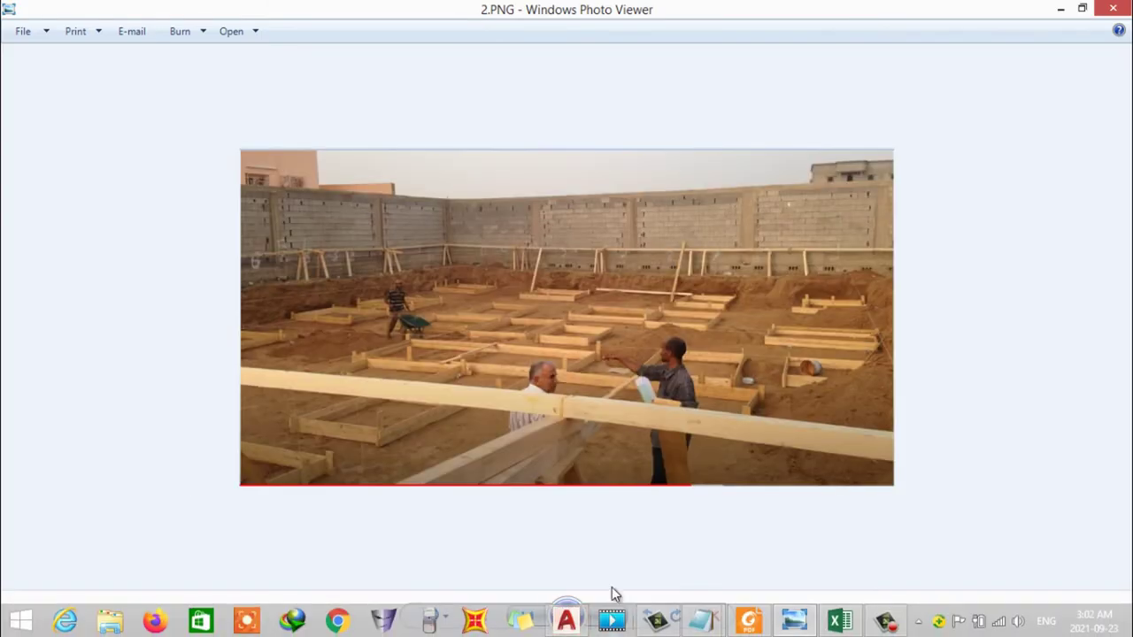
click(614, 615)
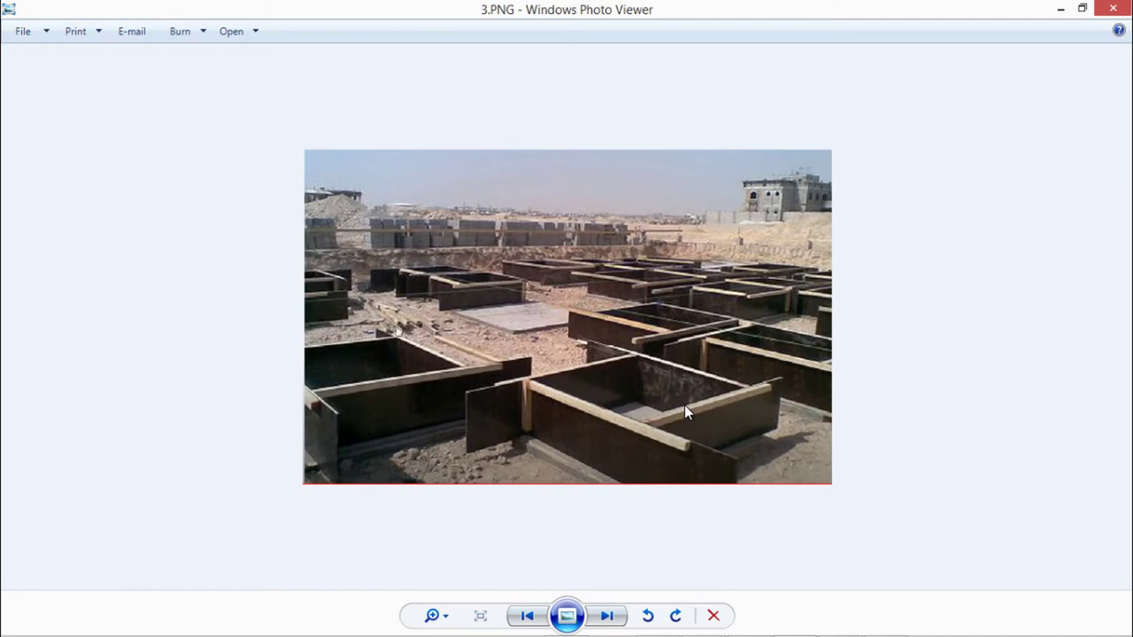
click(1060, 9)
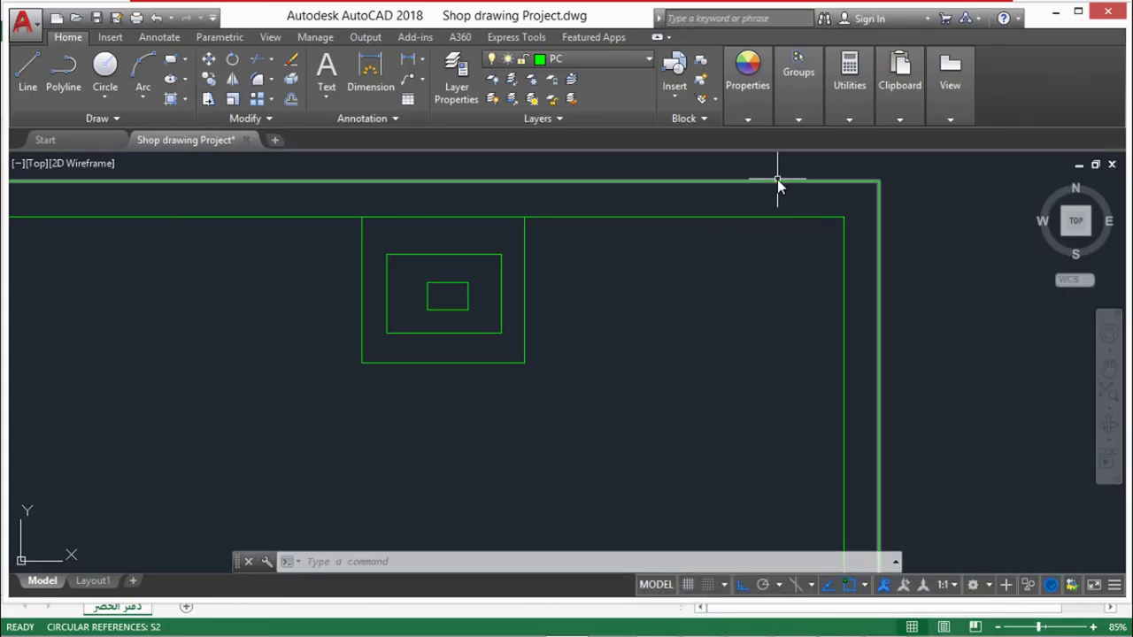
Delete the outer offset rectangle around the boundary
click(777, 179)
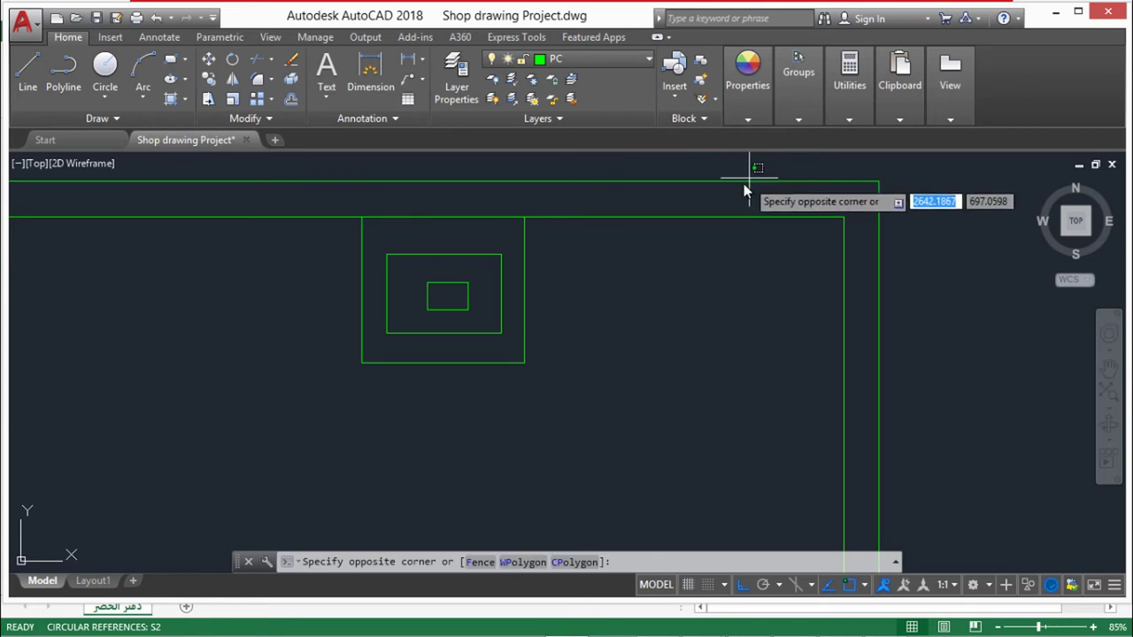
click(744, 183)
key(Delete)
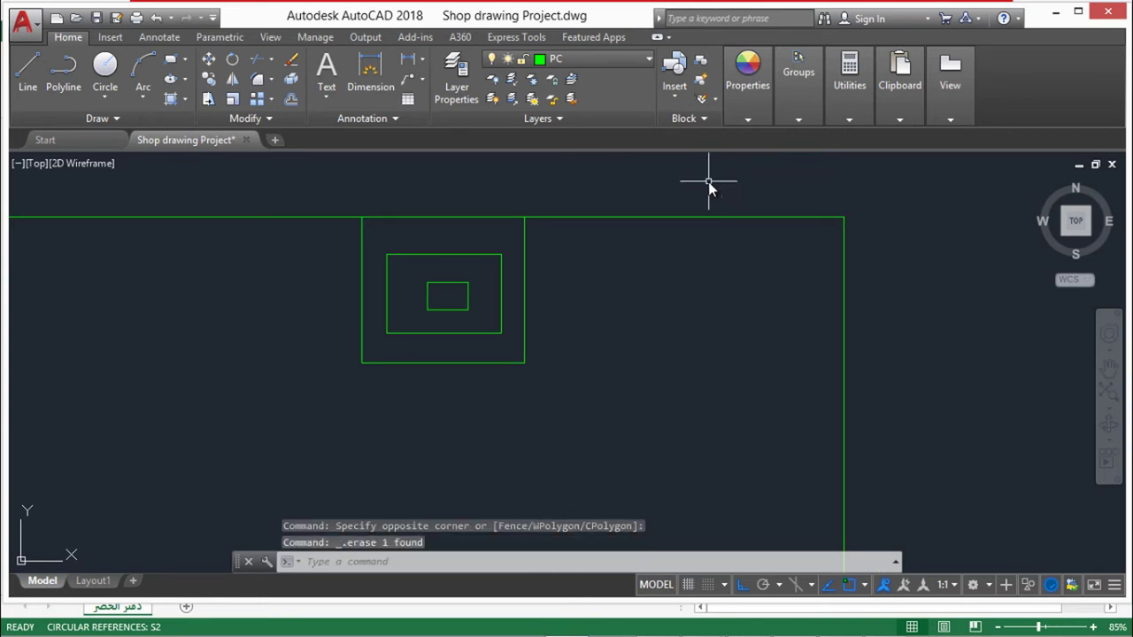
scroll(698, 214, down, 1)
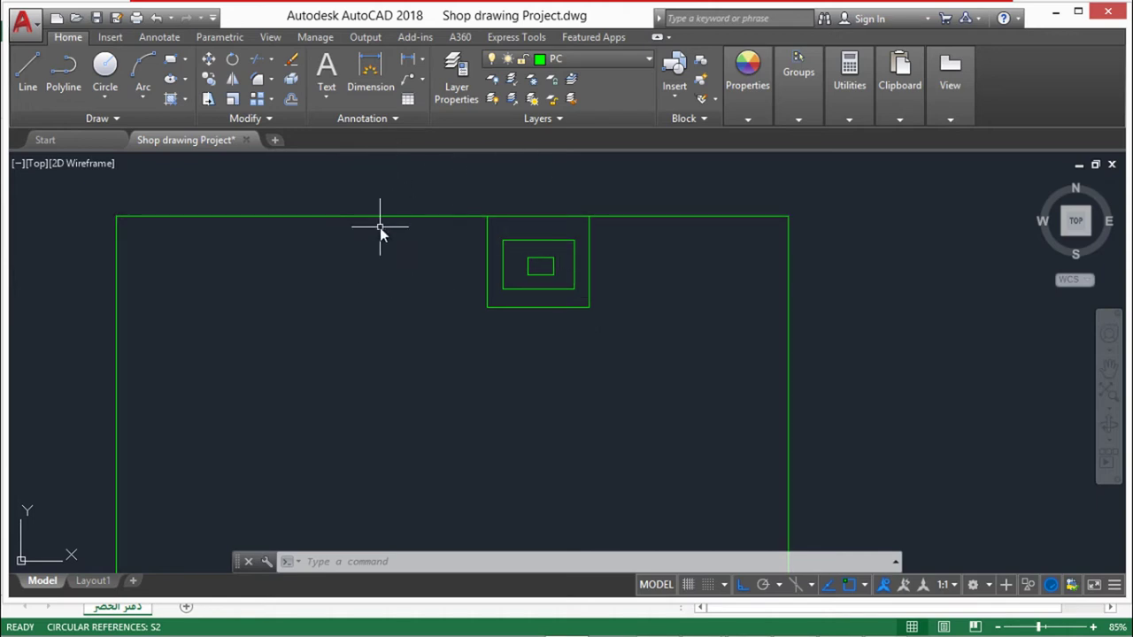
Delete the three nested footing and column rectangles at the boundary's upper edge
click(613, 339)
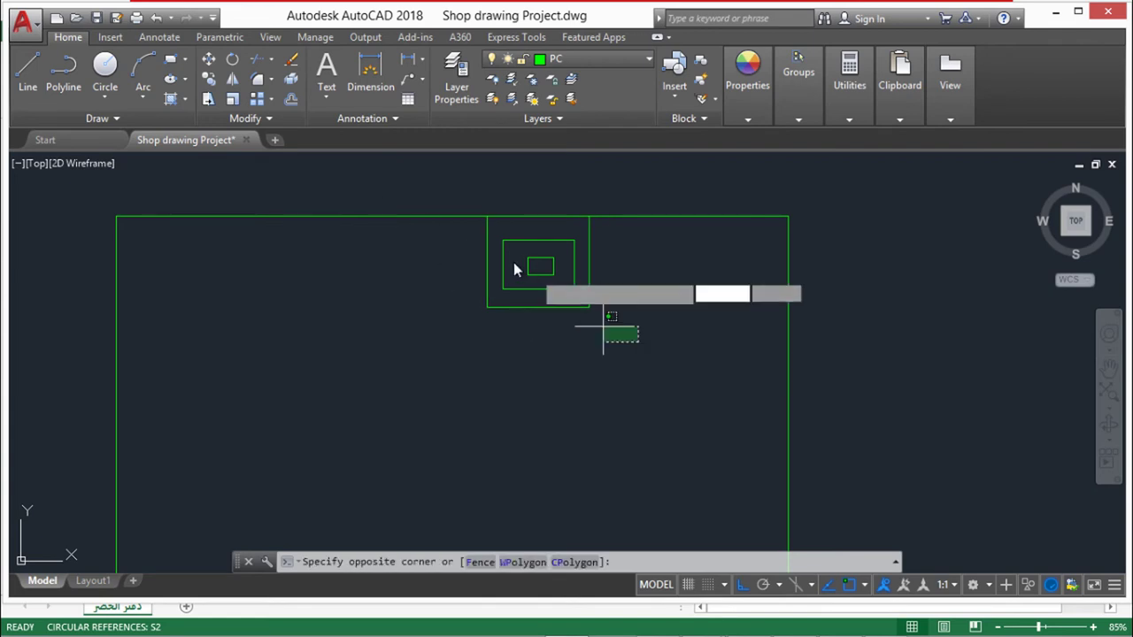
click(456, 231)
key(Delete)
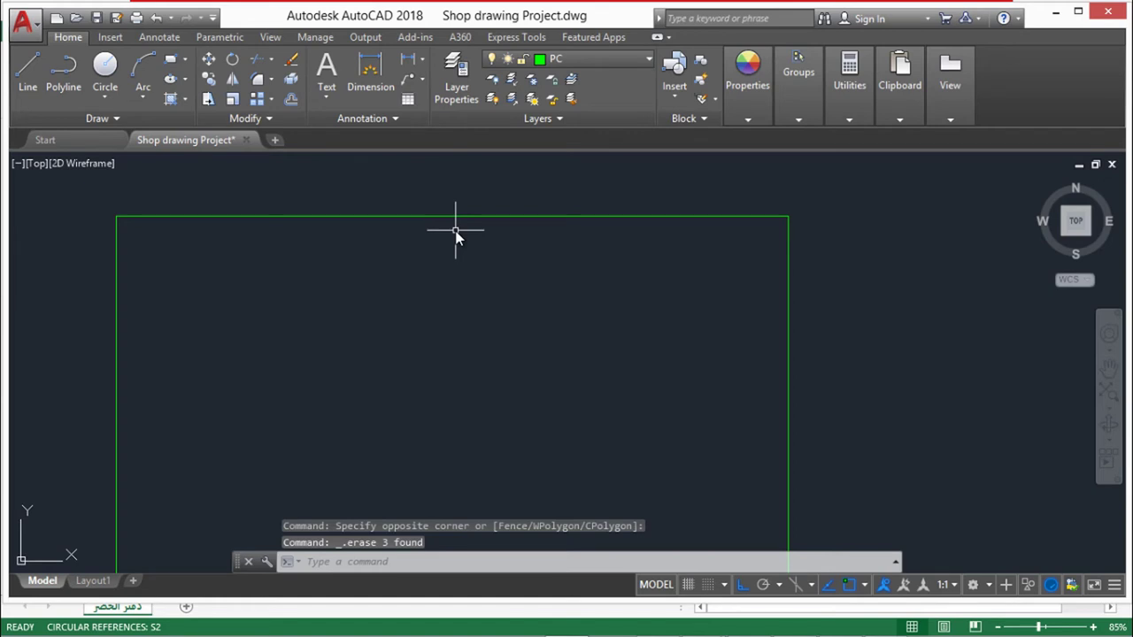
scroll(447, 233, down, 6)
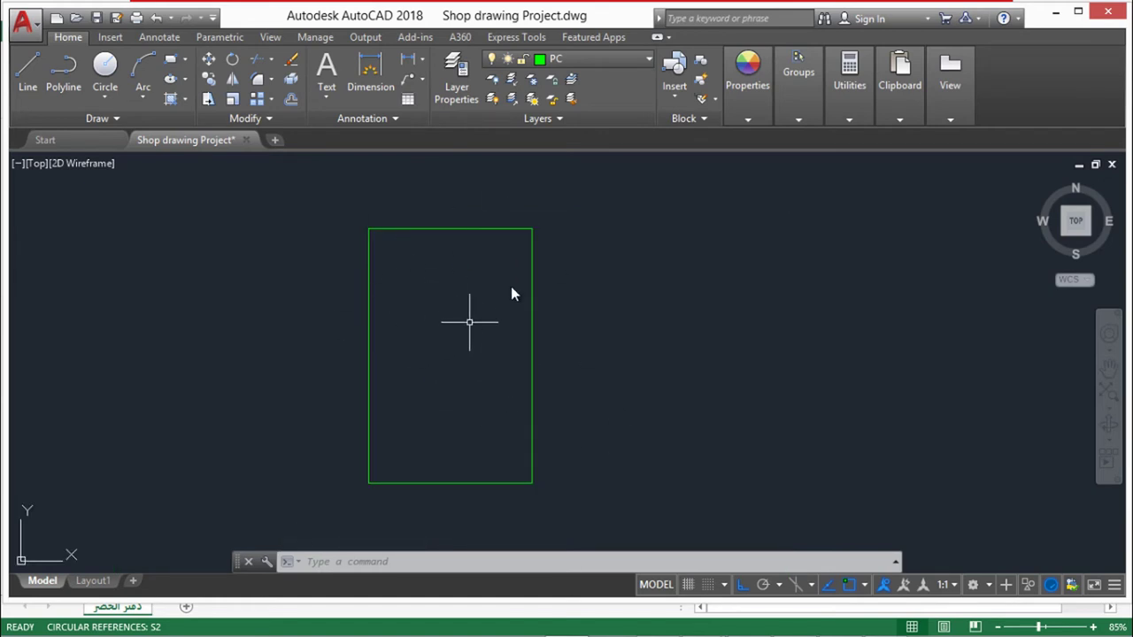
List the boundary rectangle's properties, read its area and perimeter, and close the listing
click(529, 262)
click(565, 412)
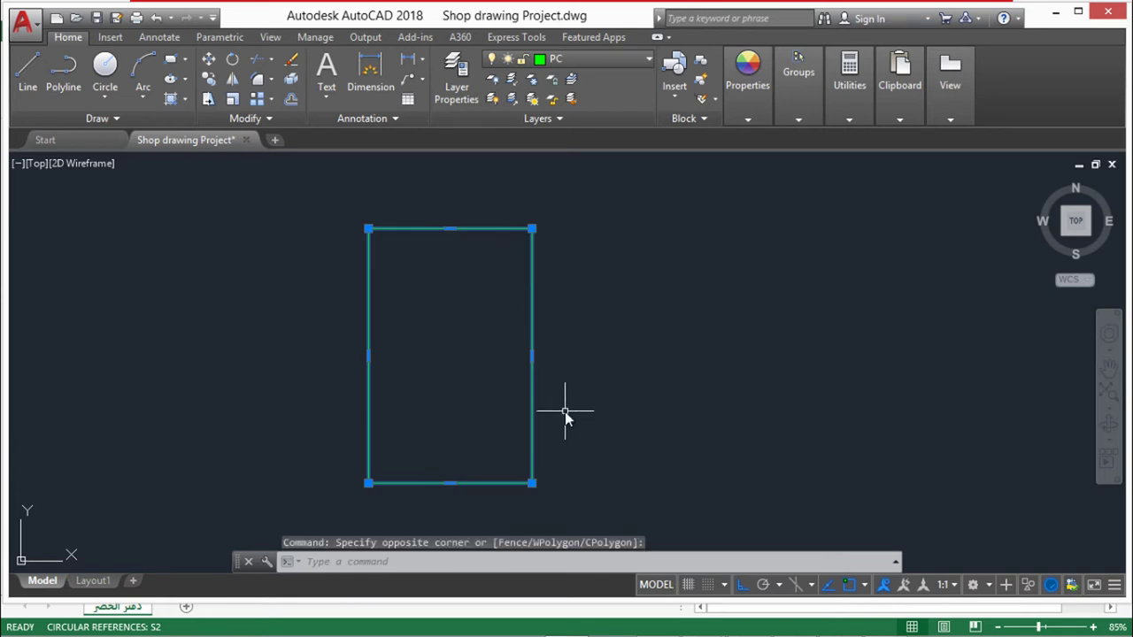
text(LIST)
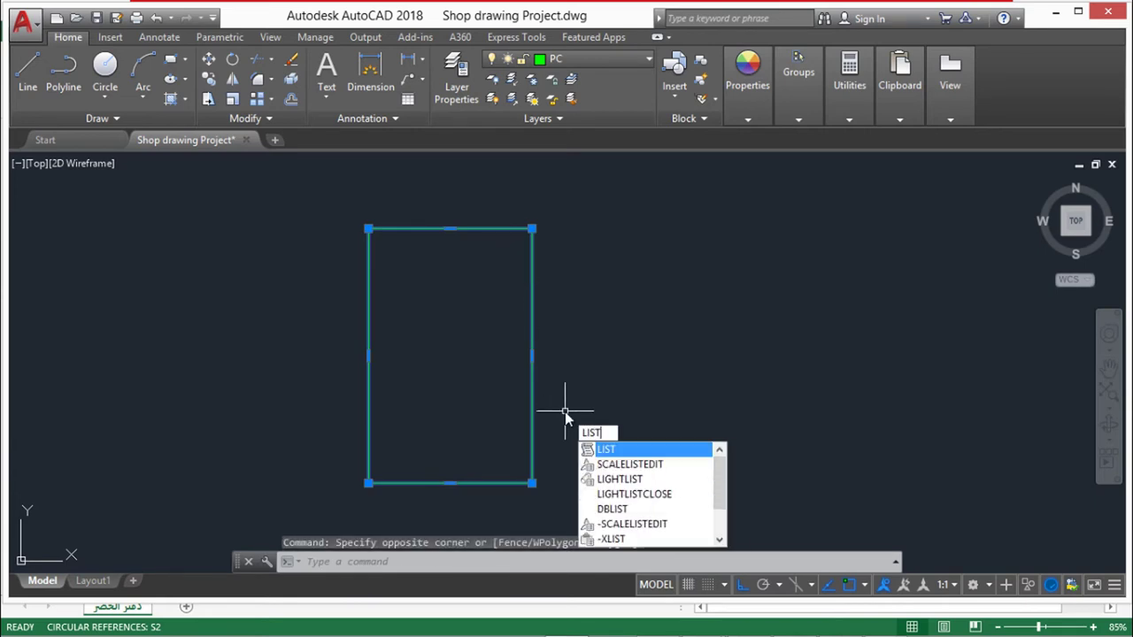
key(Return)
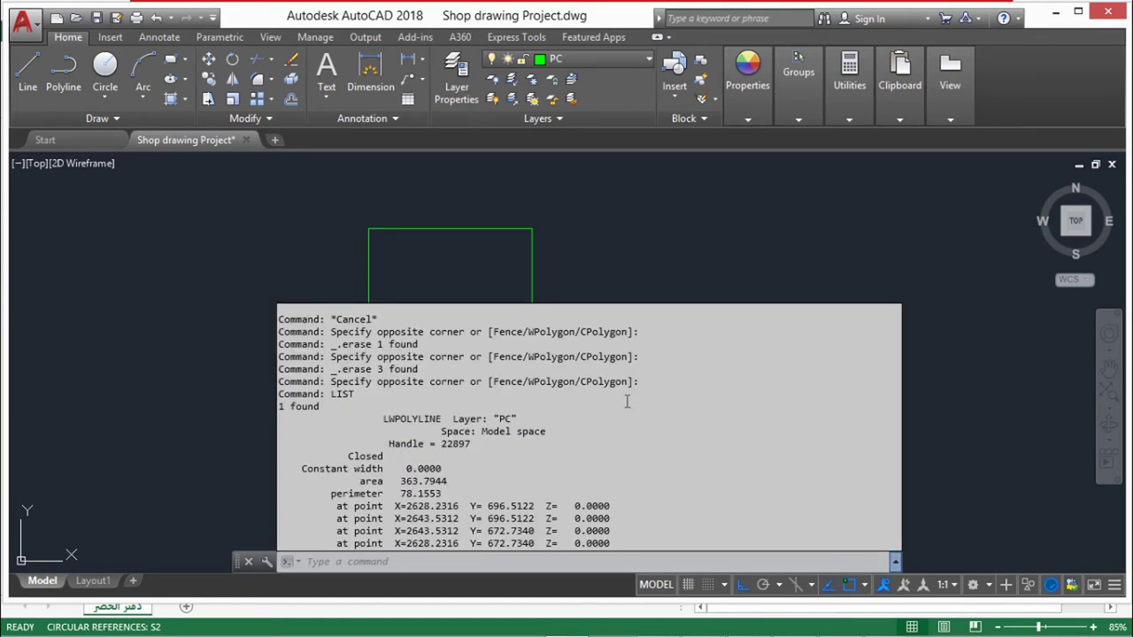
drag(415, 486, 400, 487)
click(400, 493)
double_click(364, 480)
key(F2)
Switch to the Excel excavation sheet and enter 364 as the area of the "From Ground Level to the Foundation level" row
mouse_move(792, 624)
click(839, 622)
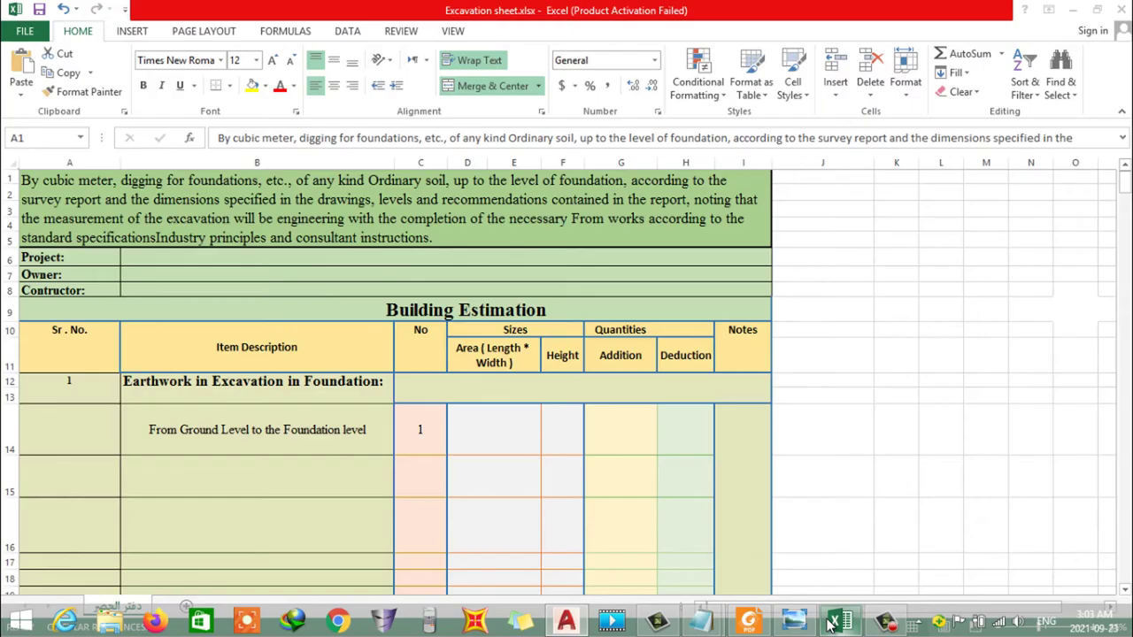
click(485, 414)
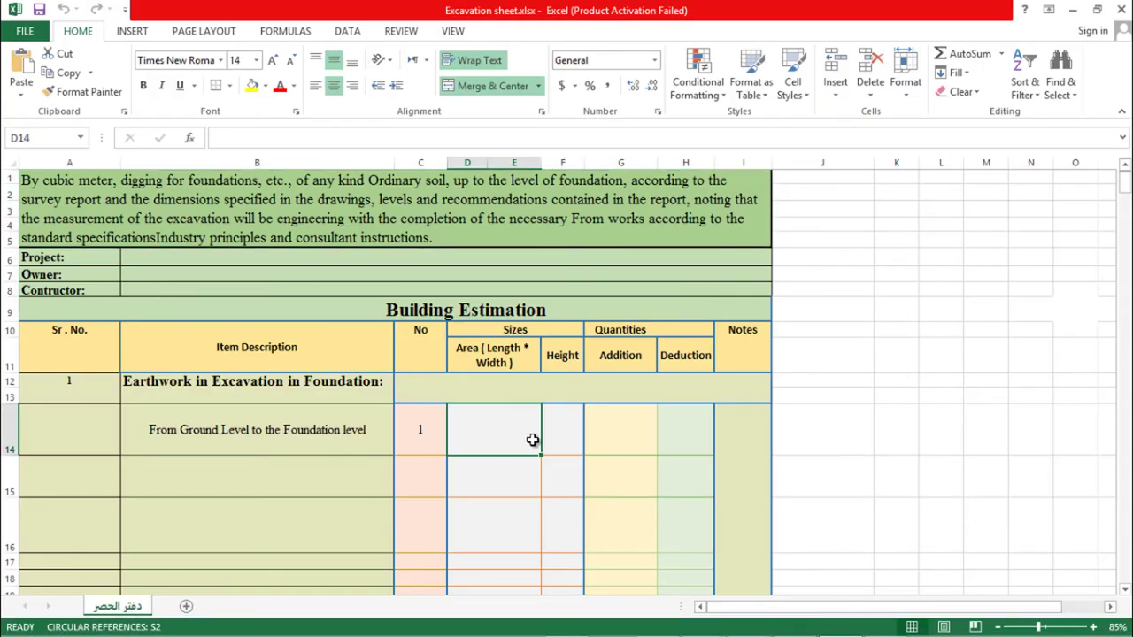
text(36)
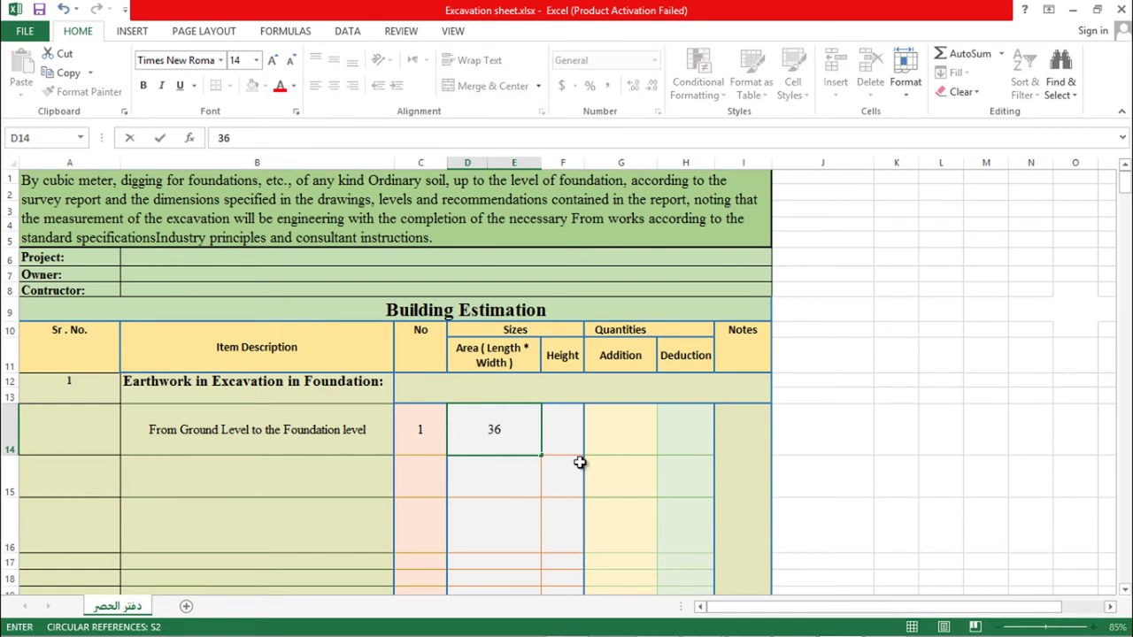
text(4)
click(570, 449)
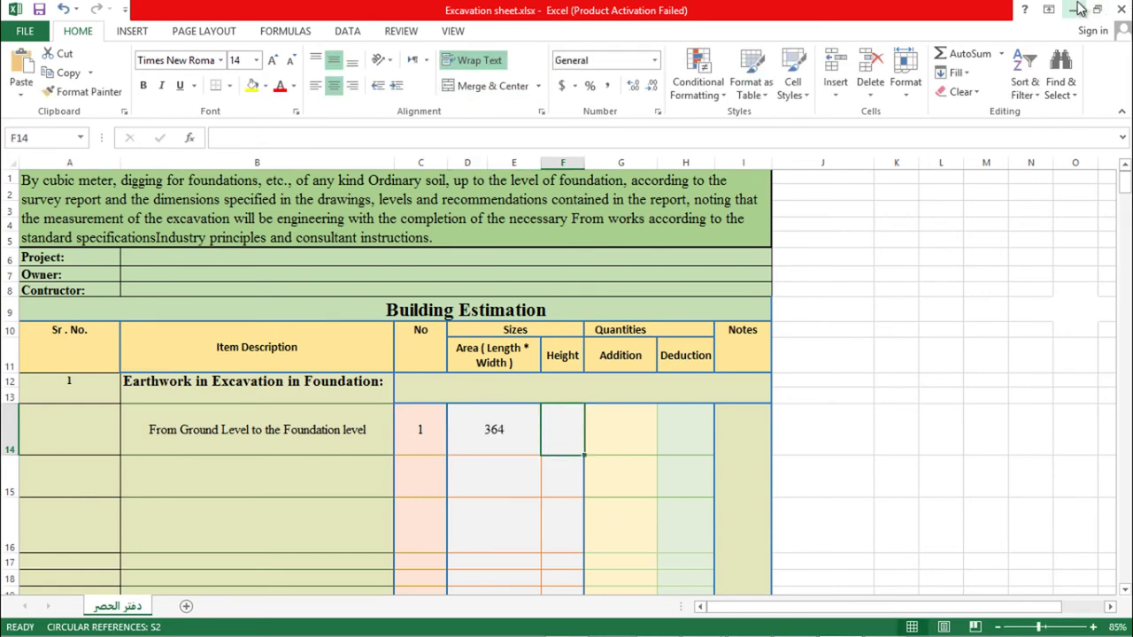
Glance back at the AutoCAD drawing, return to the Excel sheet, and enter 2.5 as the height of the foundation-level excavation row
click(1076, 8)
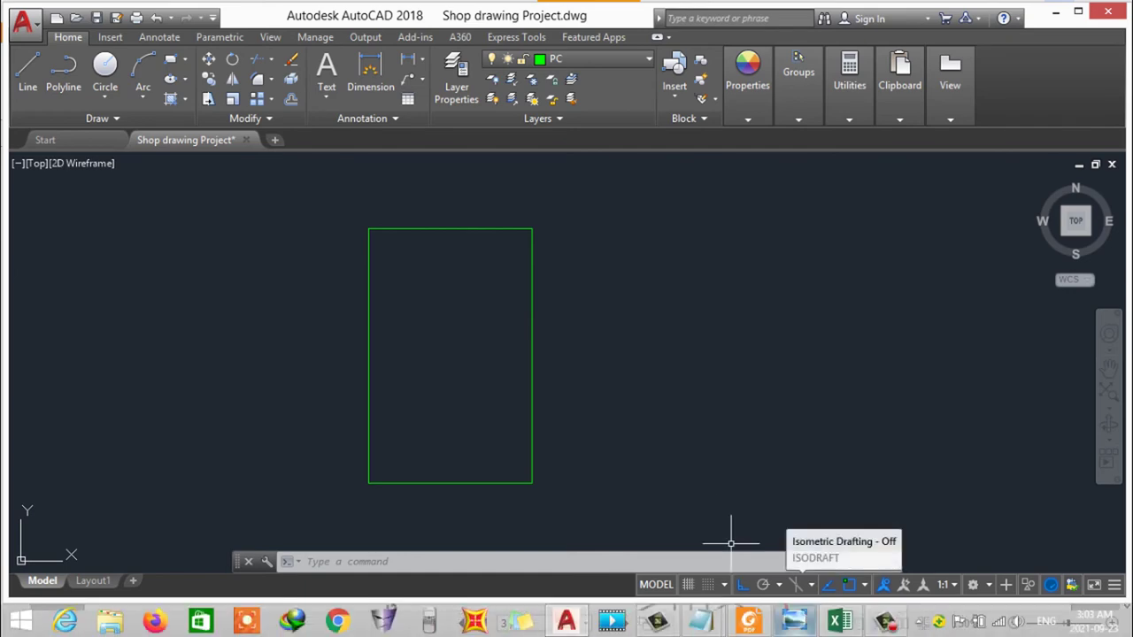
click(839, 622)
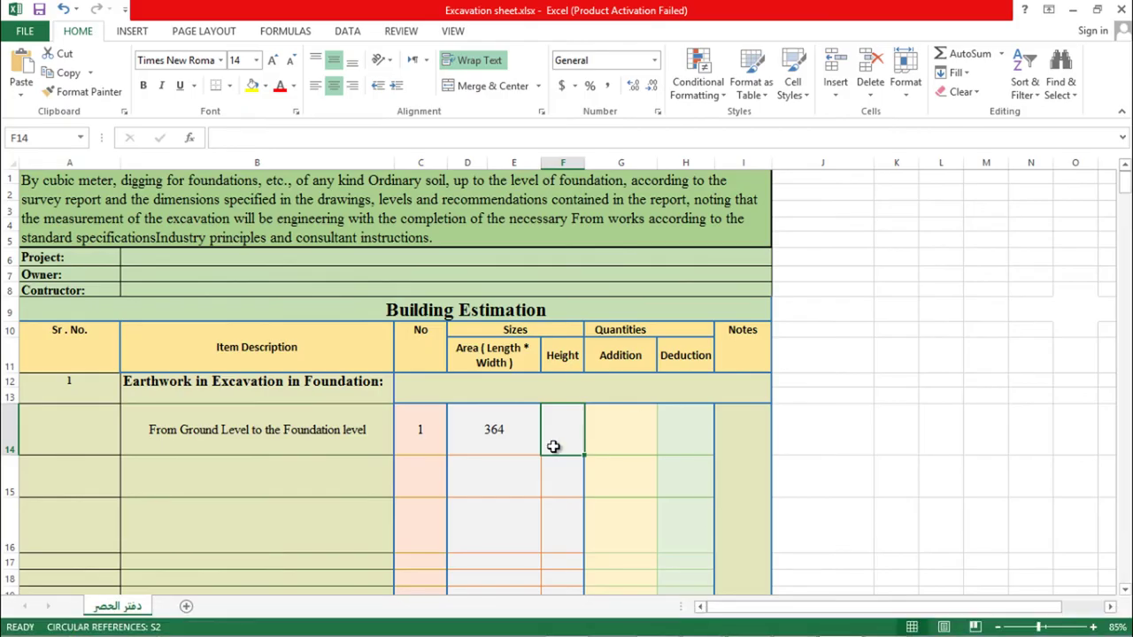
text(2)
text(.)
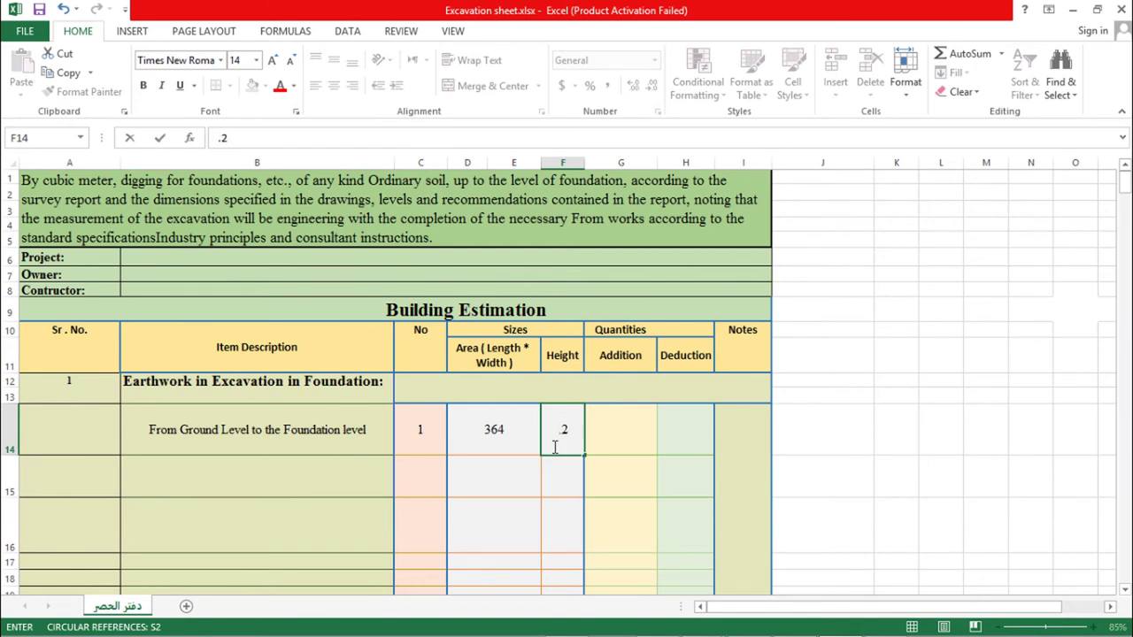
text(5)
click(630, 419)
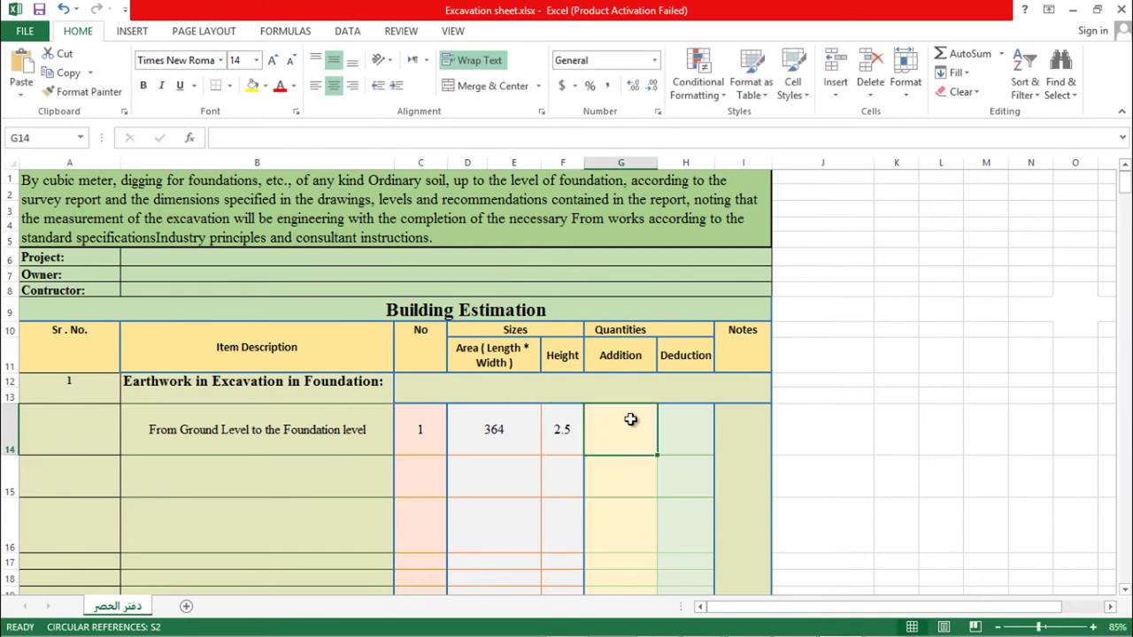
click(512, 451)
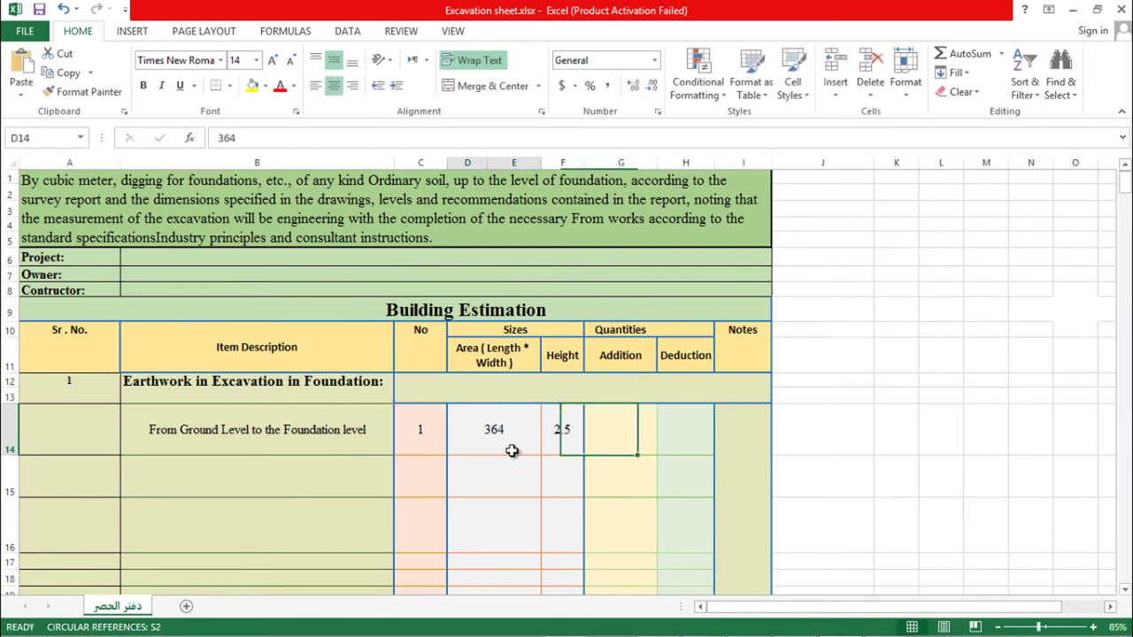
click(611, 433)
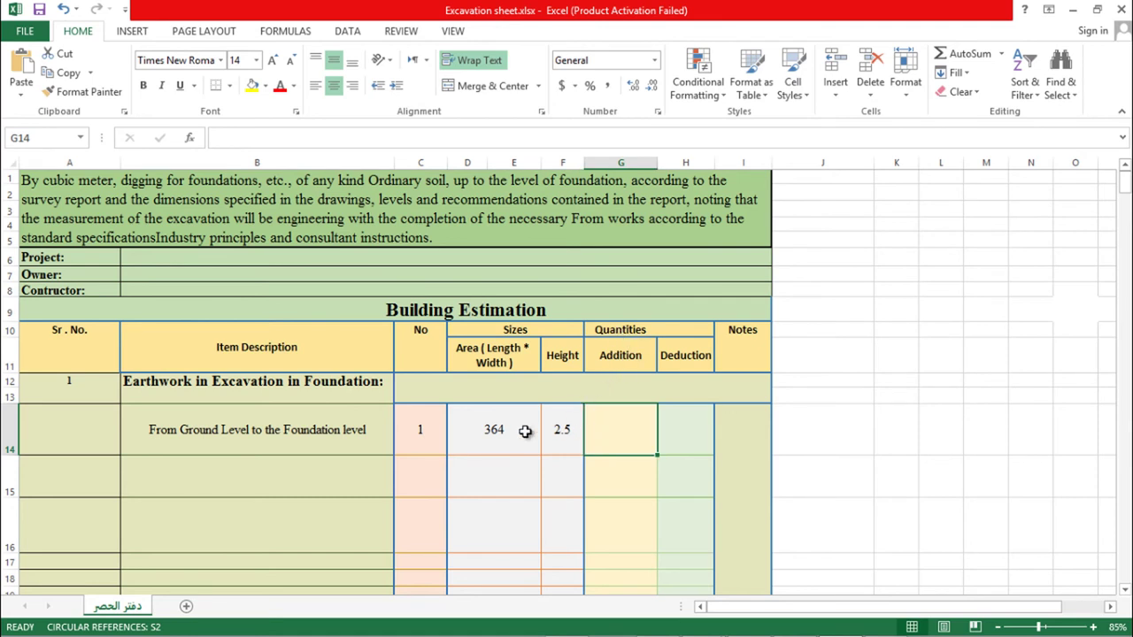
text(=P)
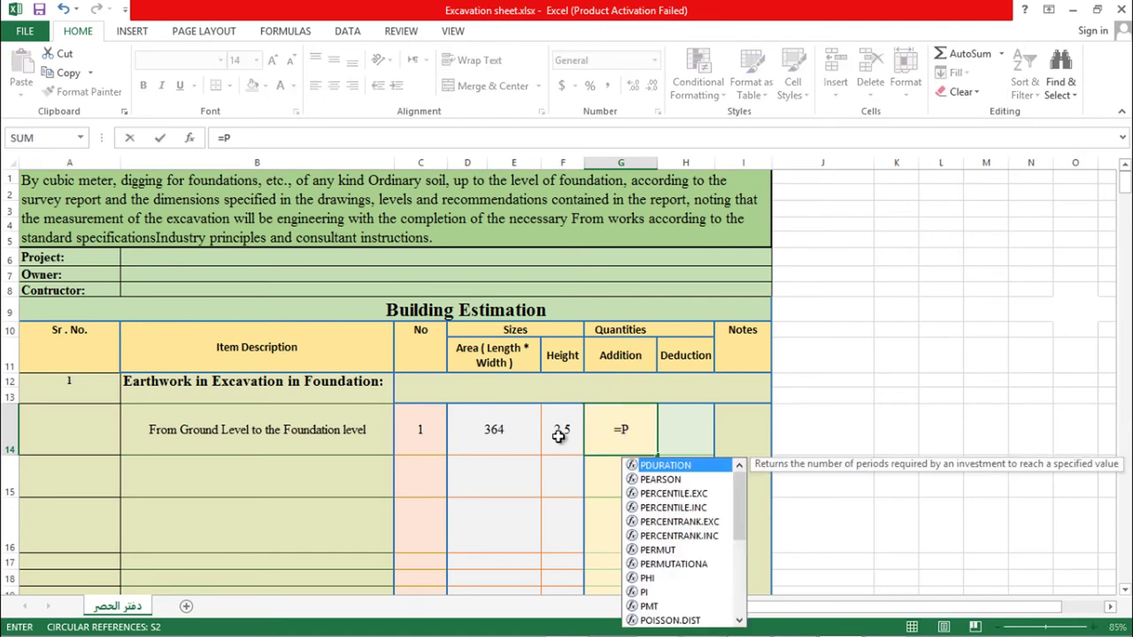
text(RON)
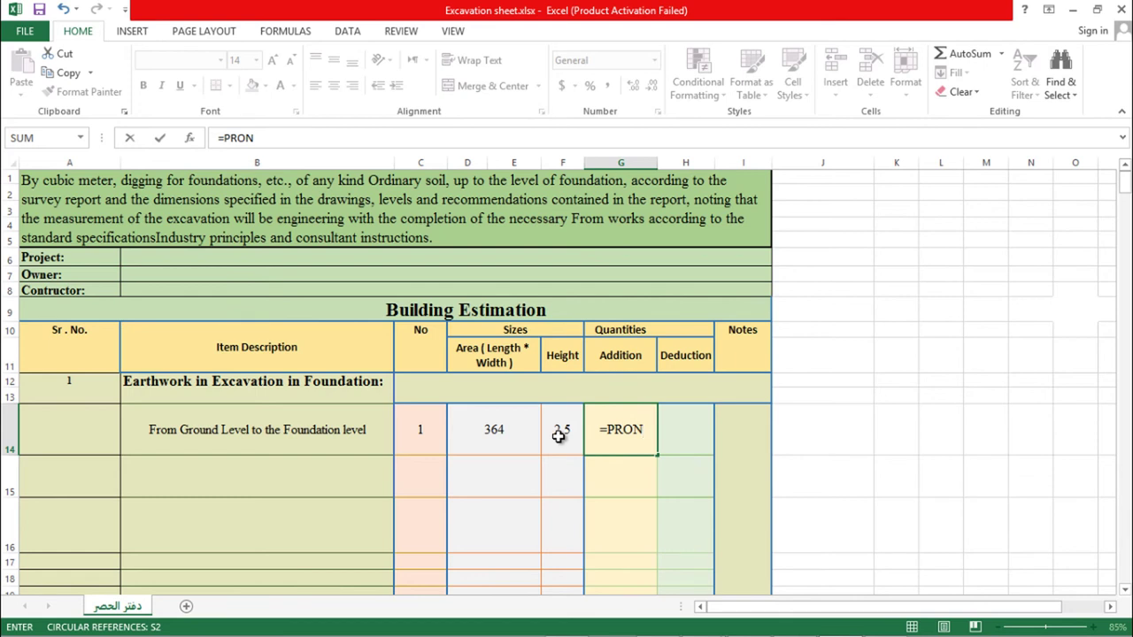
key(BackSpace)
click(677, 479)
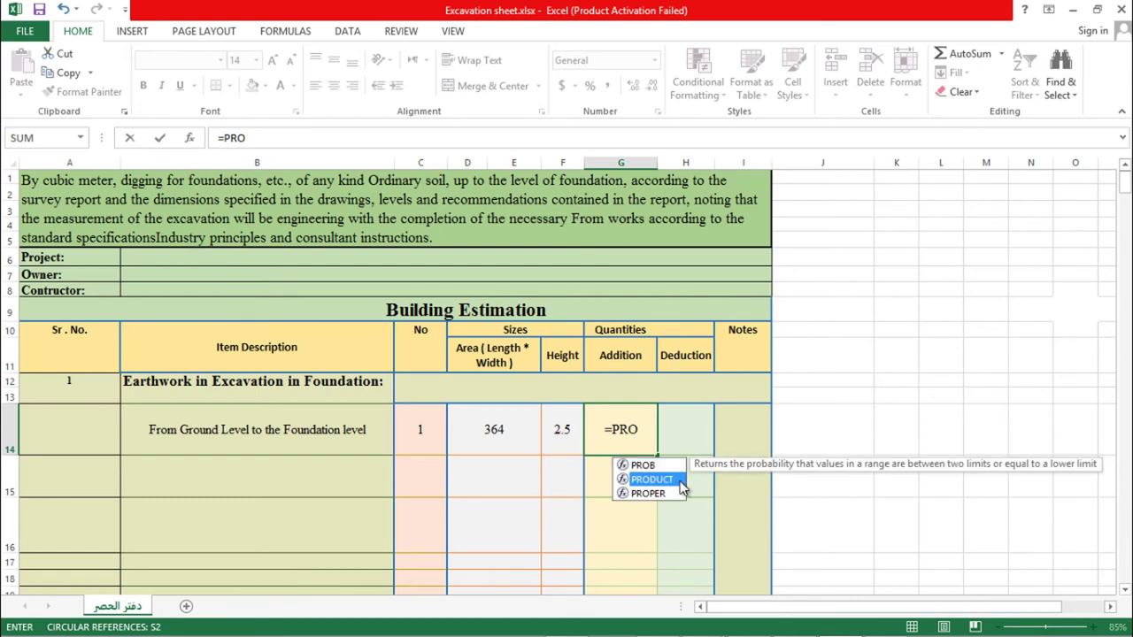
drag(417, 432, 570, 432)
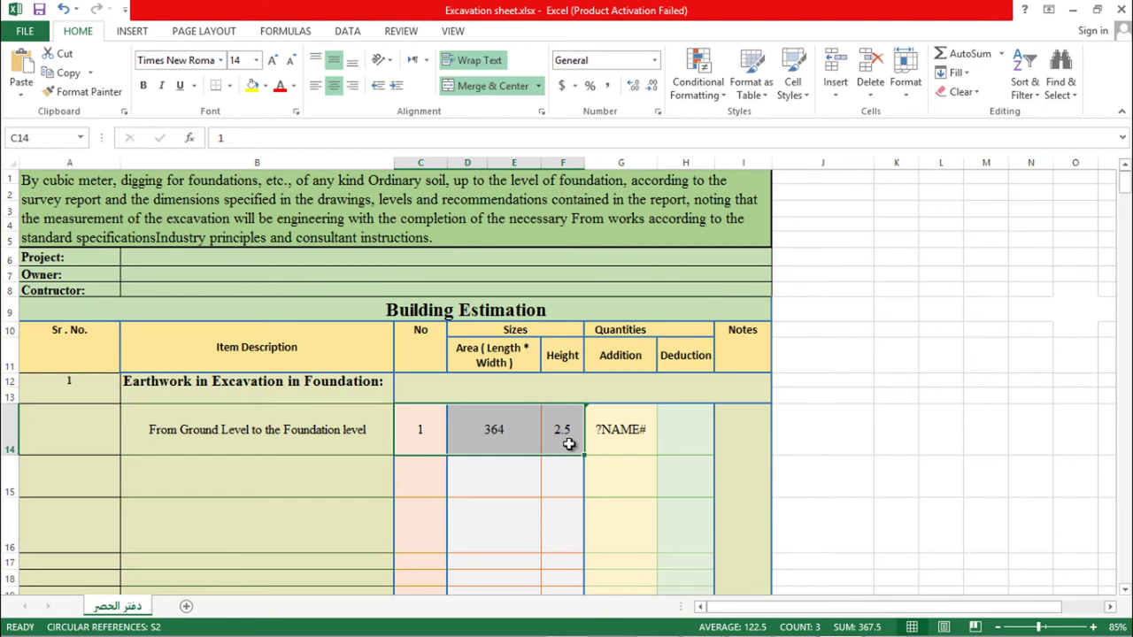
key(Tab)
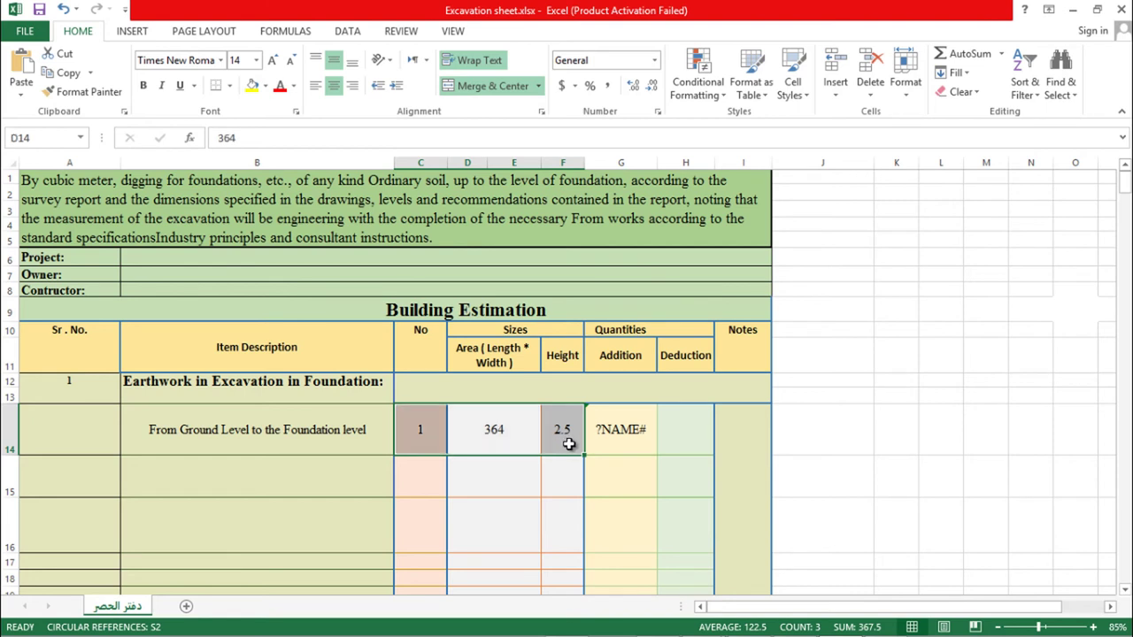
click(625, 450)
key(Delete)
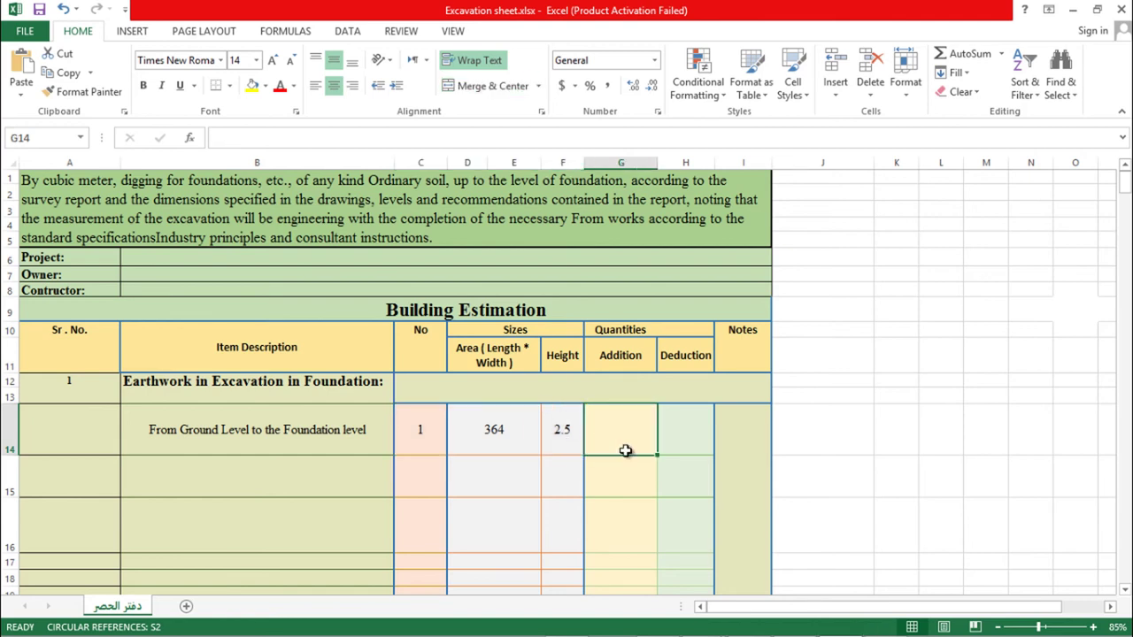
text(=)
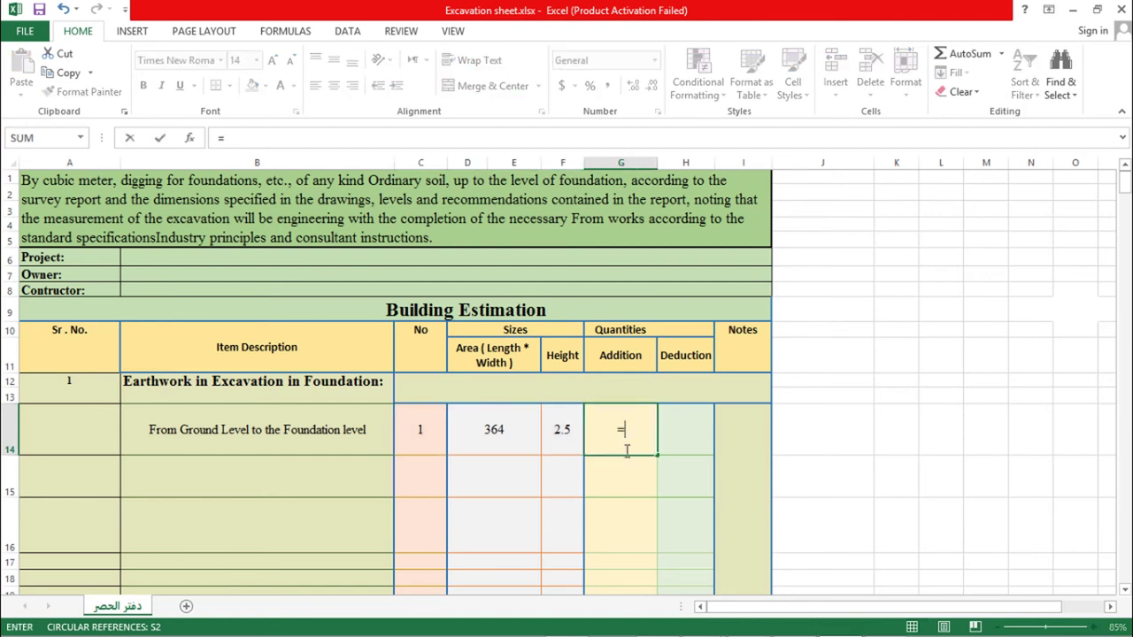
text(PRODU)
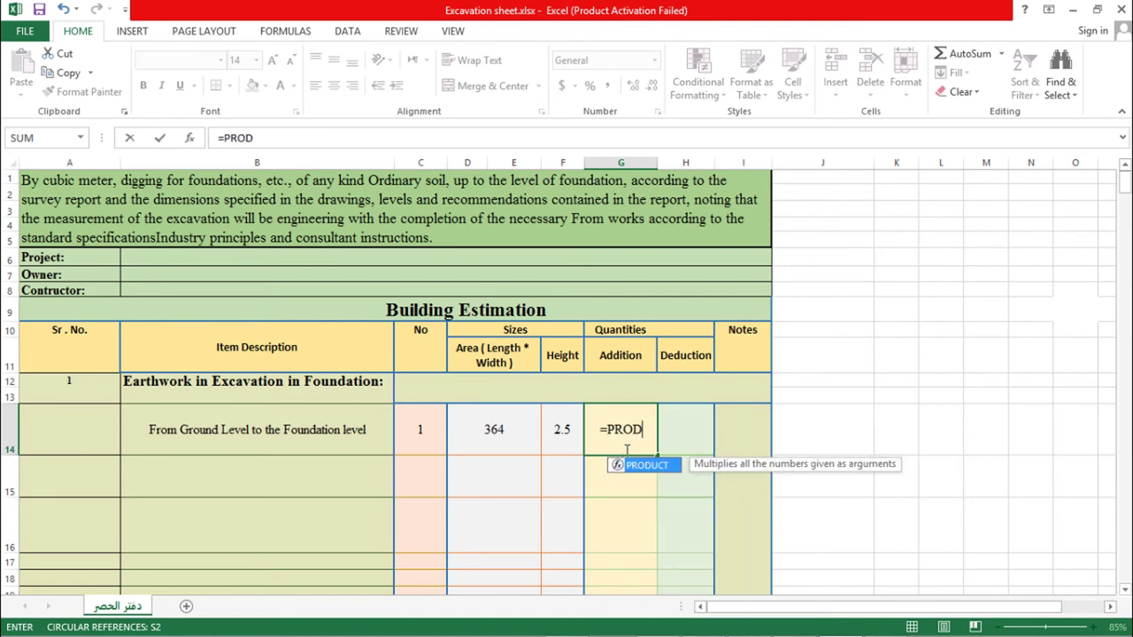
key(Return)
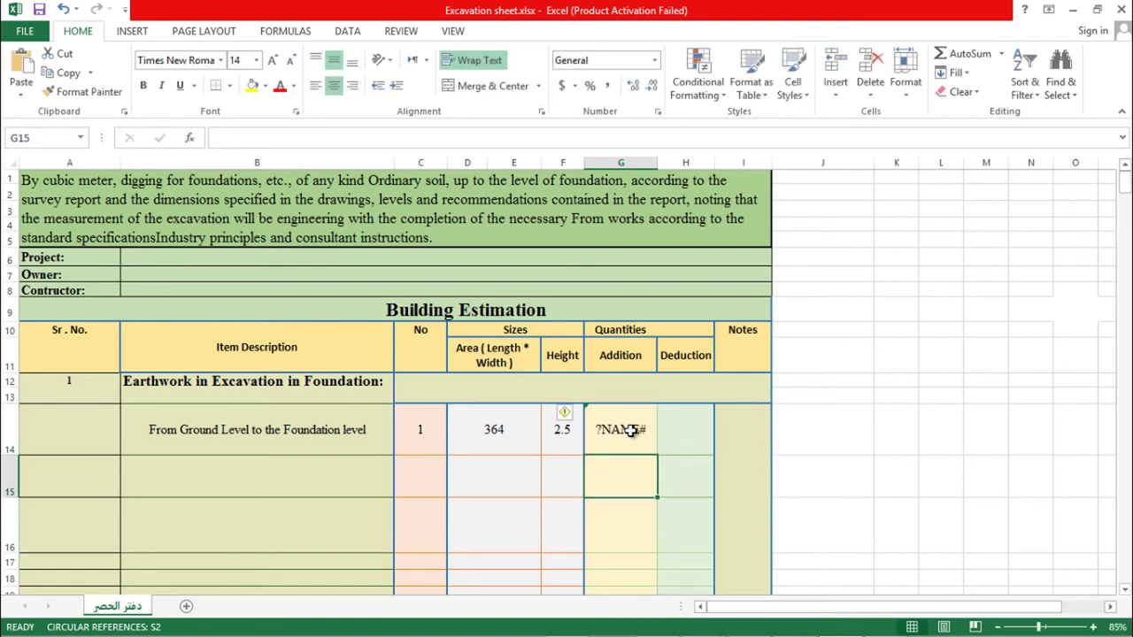
double_click(630, 430)
key(Escape)
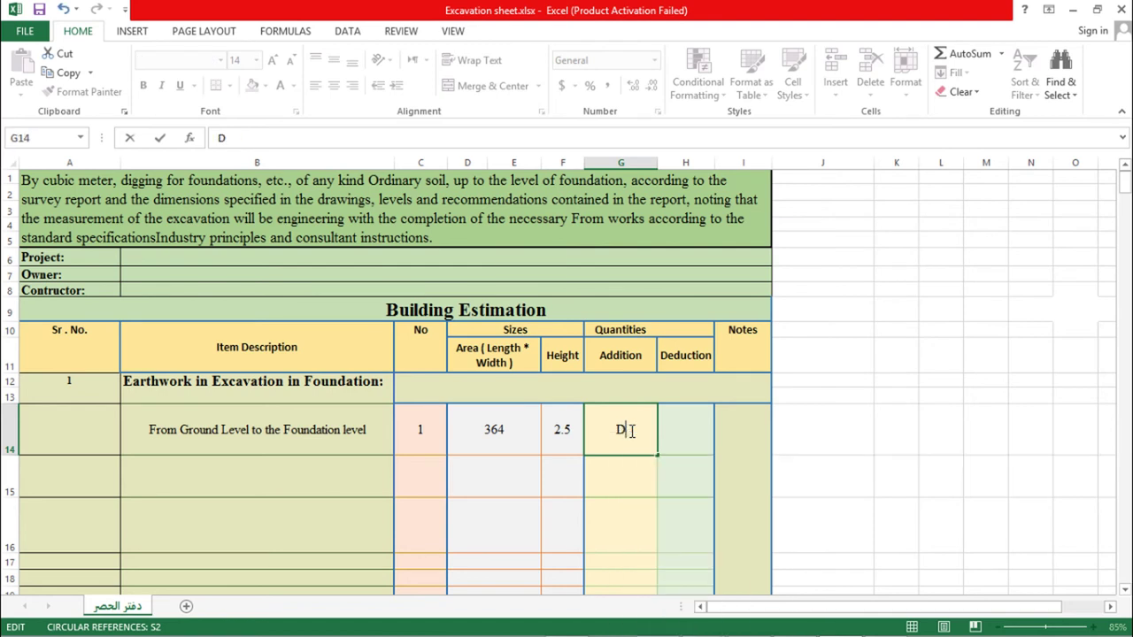
key(Delete)
Enter the formula =PRODUCT(C14:F14) in the Addition cell G14 to multiply the number, area and height
text(=)
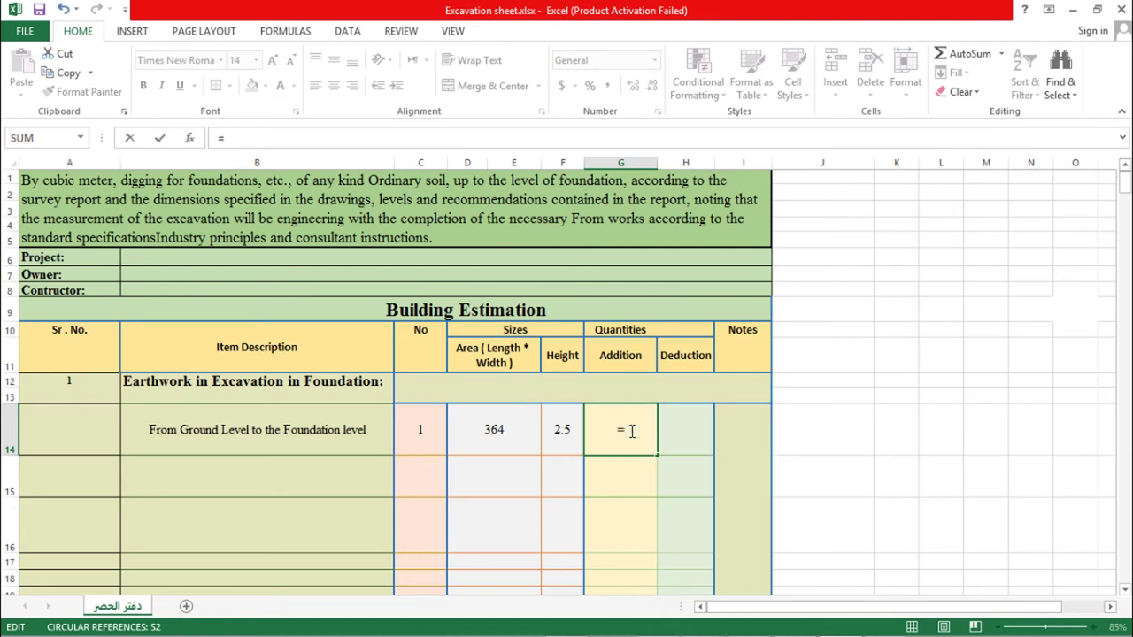
text(PRODU)
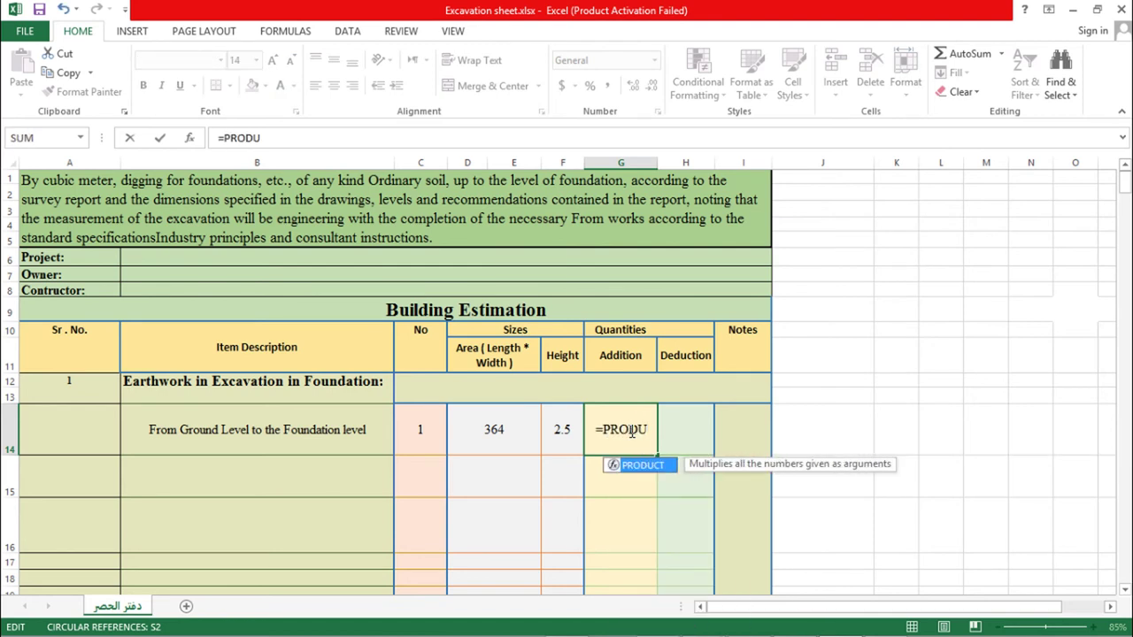
double_click(634, 465)
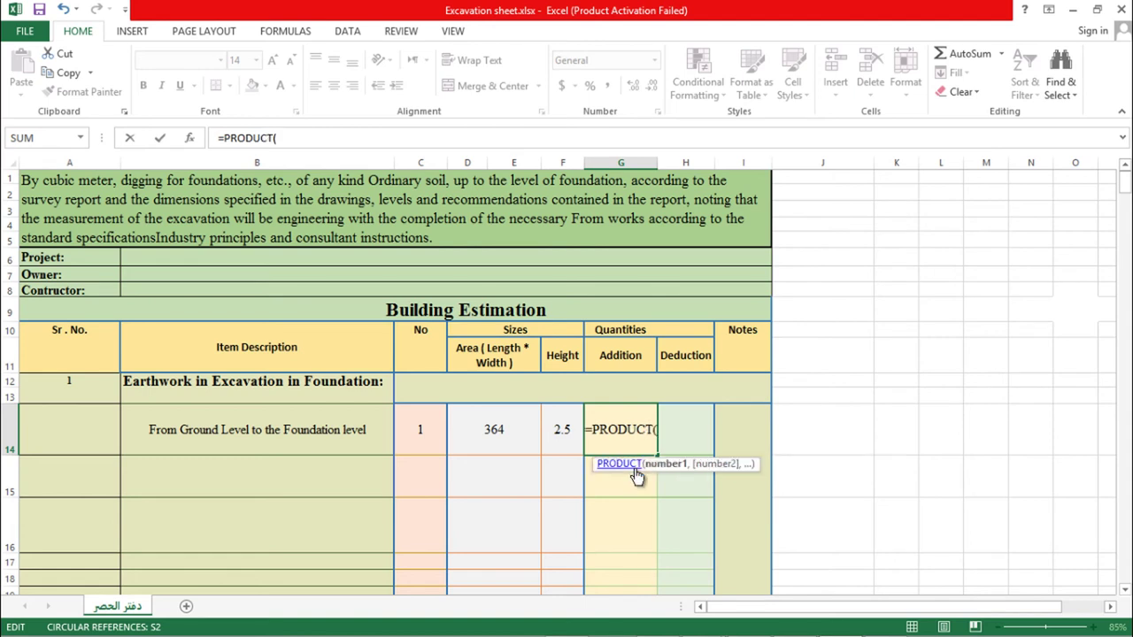
click(421, 435)
key(shift+Right)
key(shift+Right)
key(shift+Right)
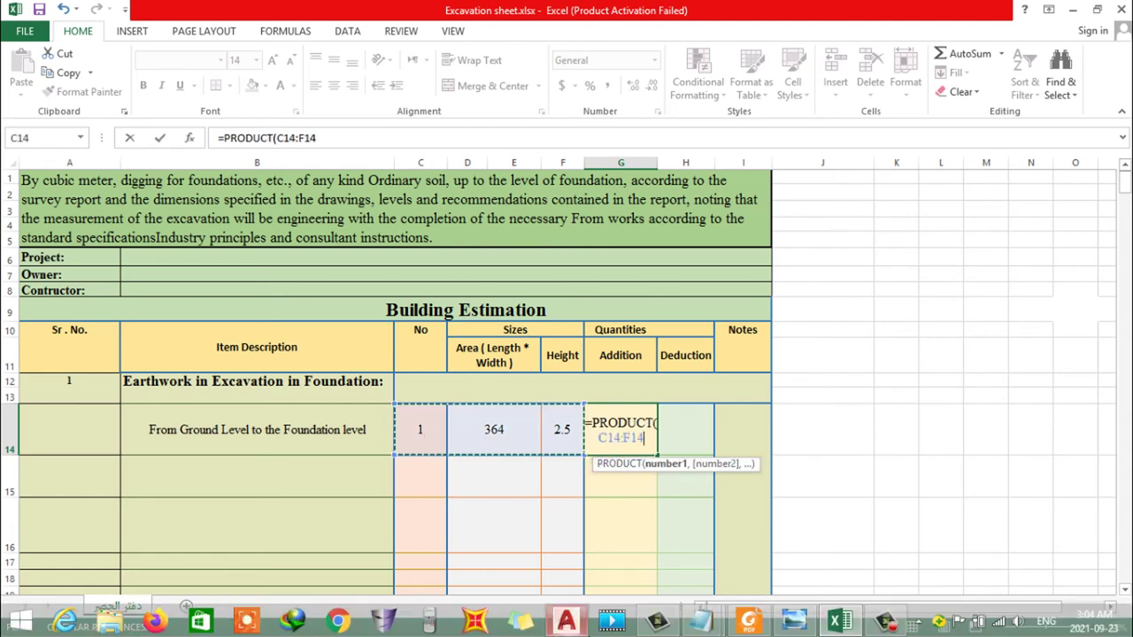
mouse_move(566, 620)
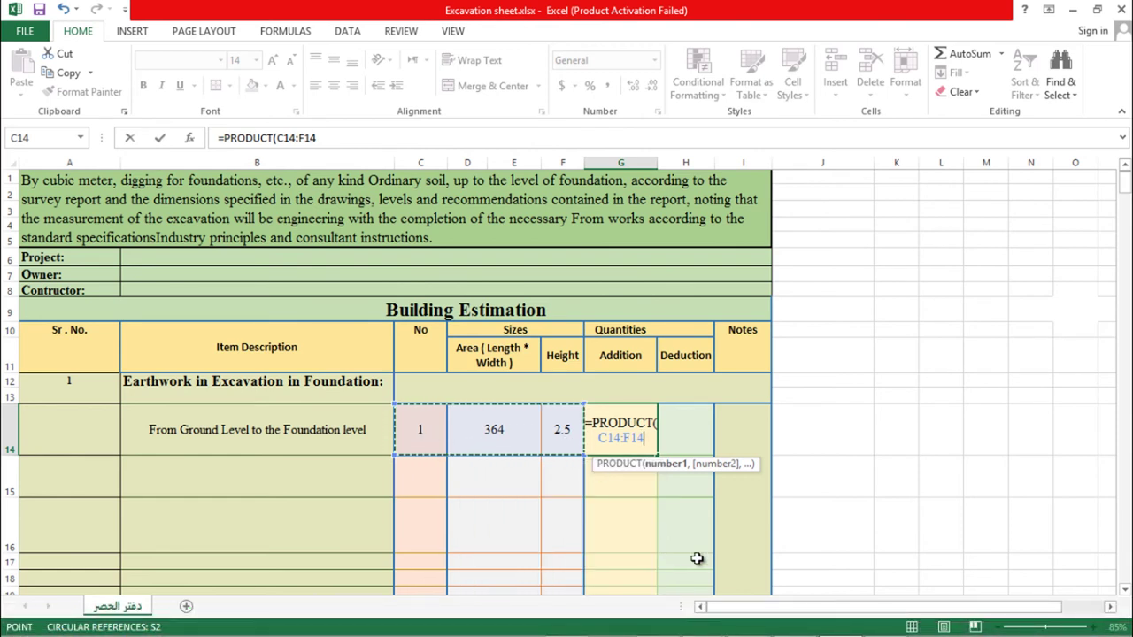
key(ctrl+Return)
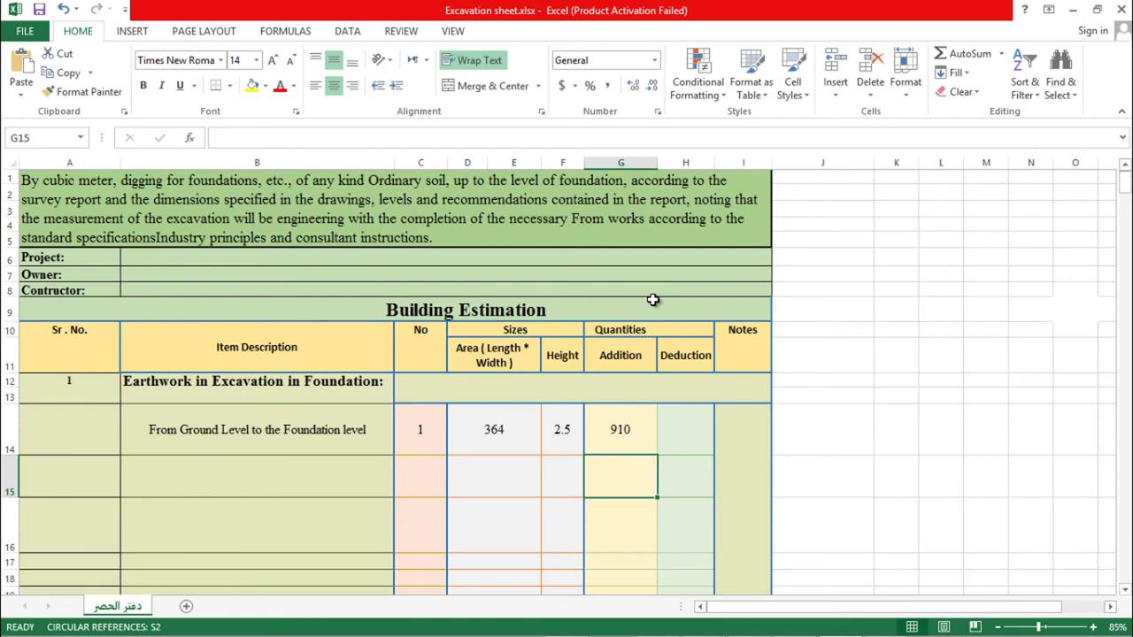
Examine the Sum and Total rows at the end of the table, comparing them with the row 14 quantity and checking both formulas
scroll(655, 305, down, 7)
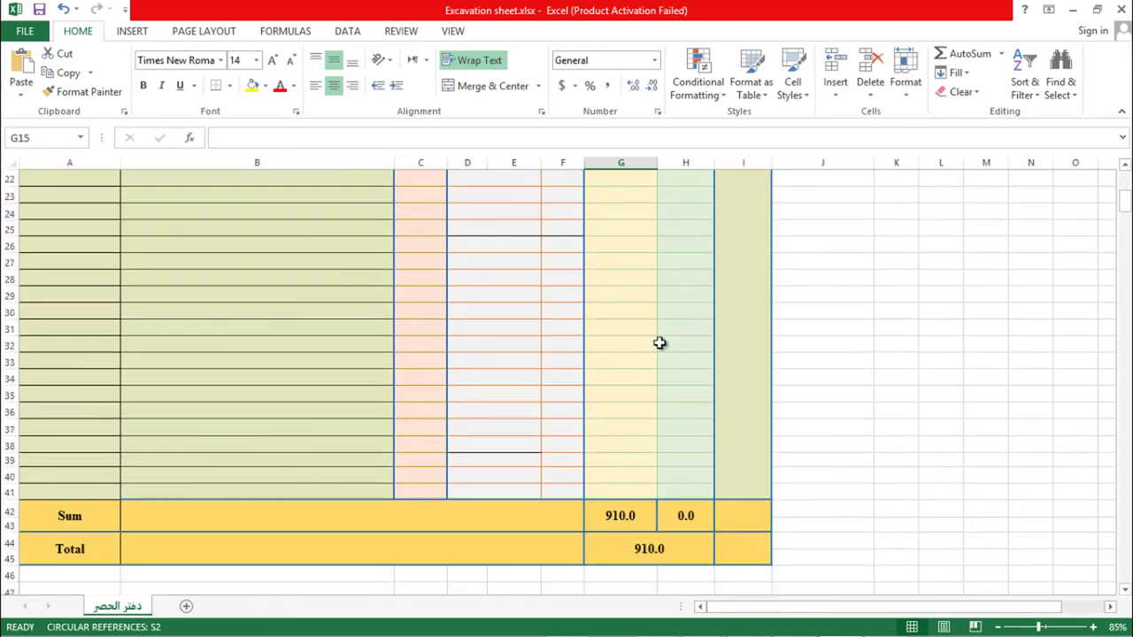
scroll(627, 519, up, 5)
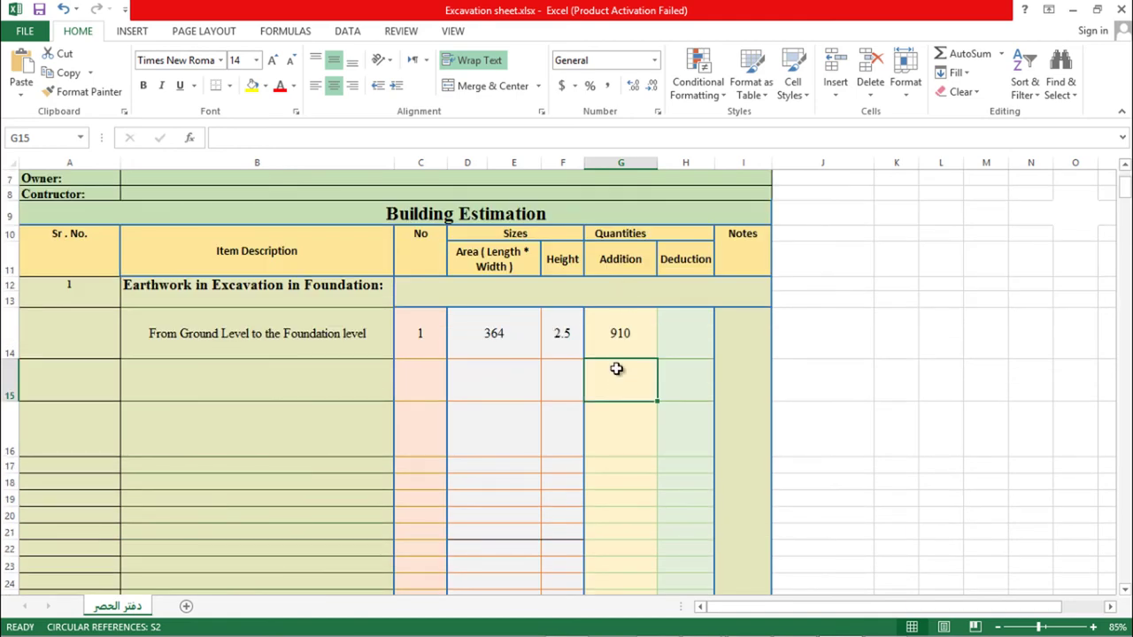
click(620, 331)
scroll(616, 475, down, 5)
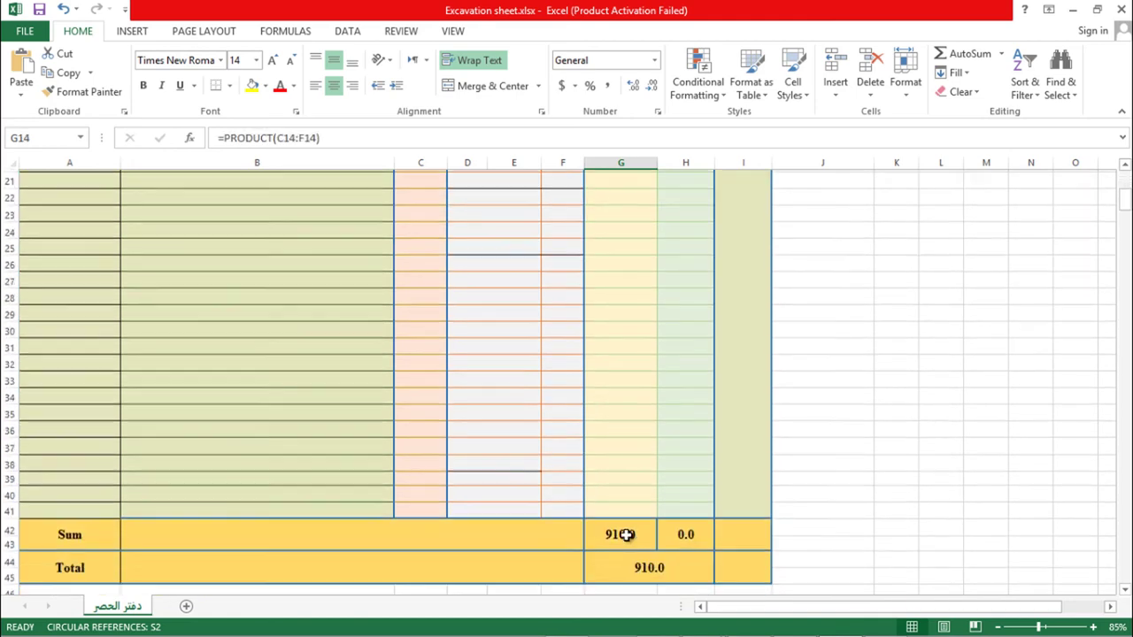
scroll(624, 527, up, 7)
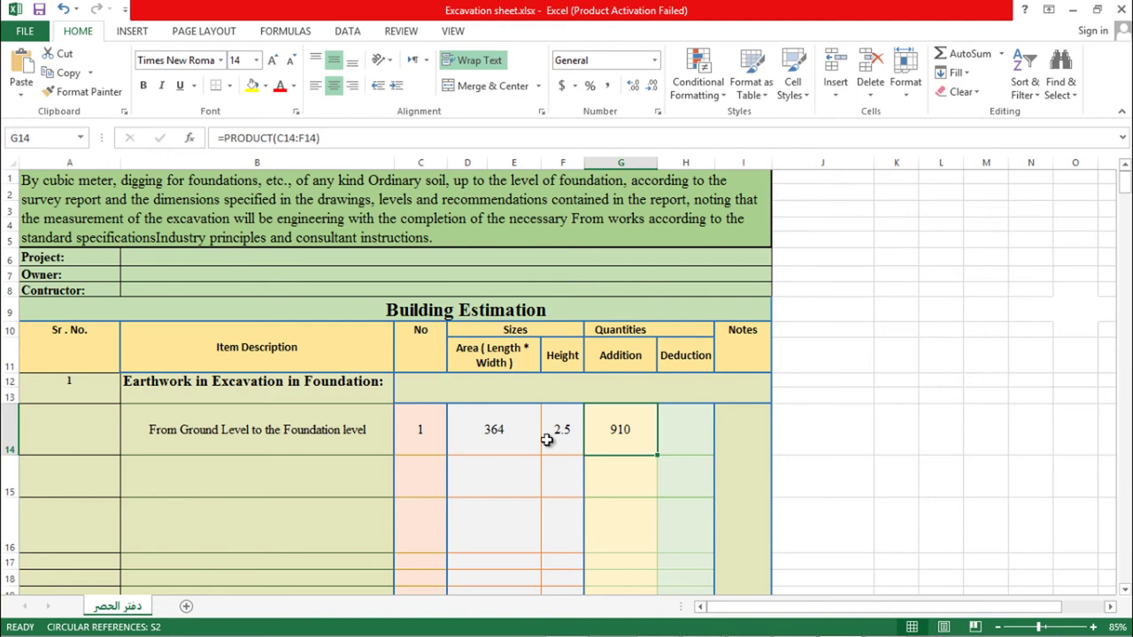
scroll(670, 415, down, 6)
scroll(702, 487, down, 1)
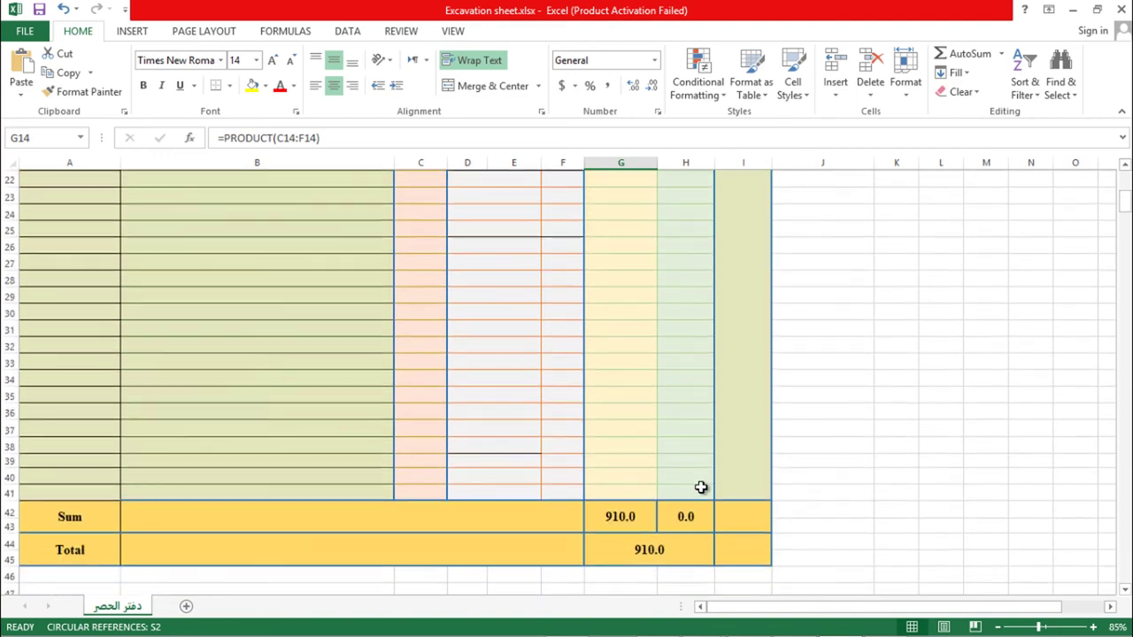
click(677, 554)
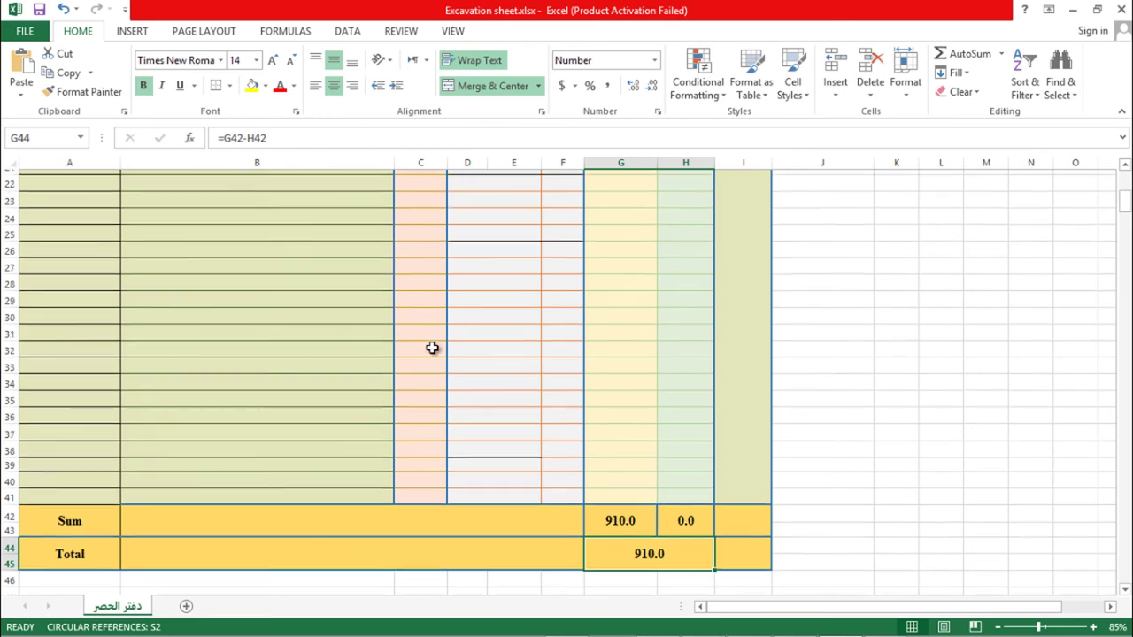
scroll(432, 347, up, 7)
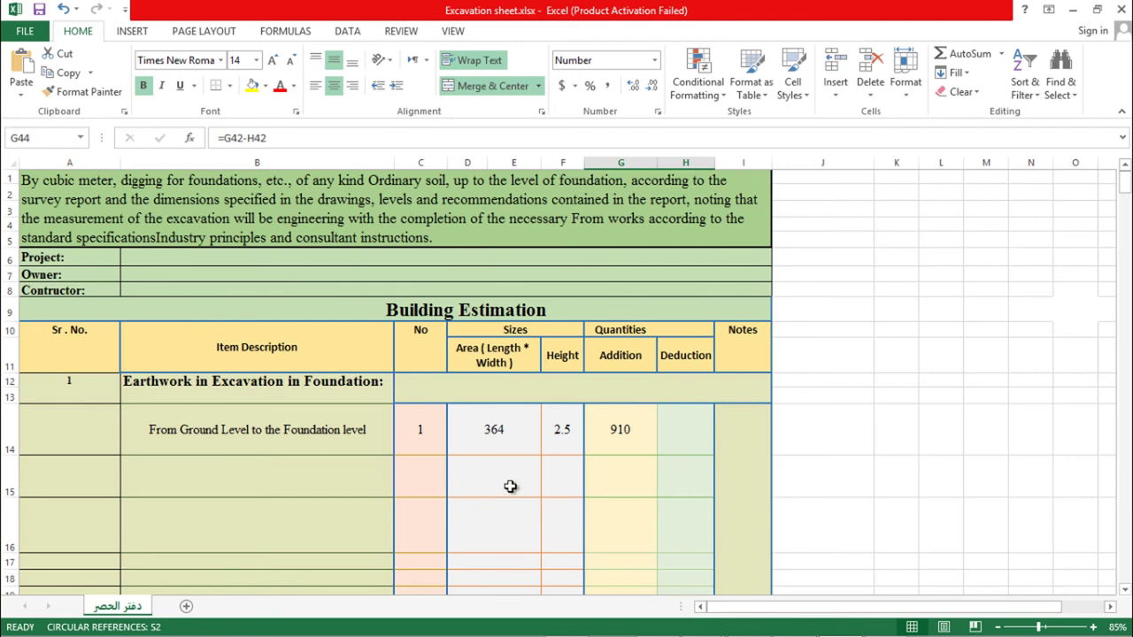
scroll(354, 482, down, 2)
scroll(283, 400, down, 10)
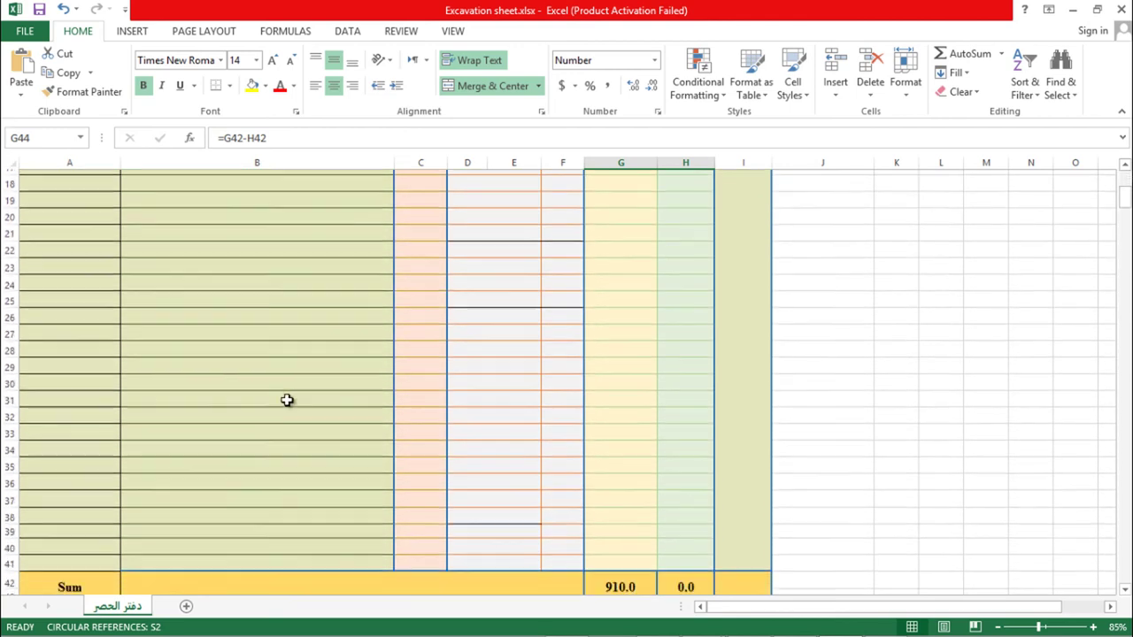
scroll(292, 310, up, 8)
scroll(303, 345, up, 1)
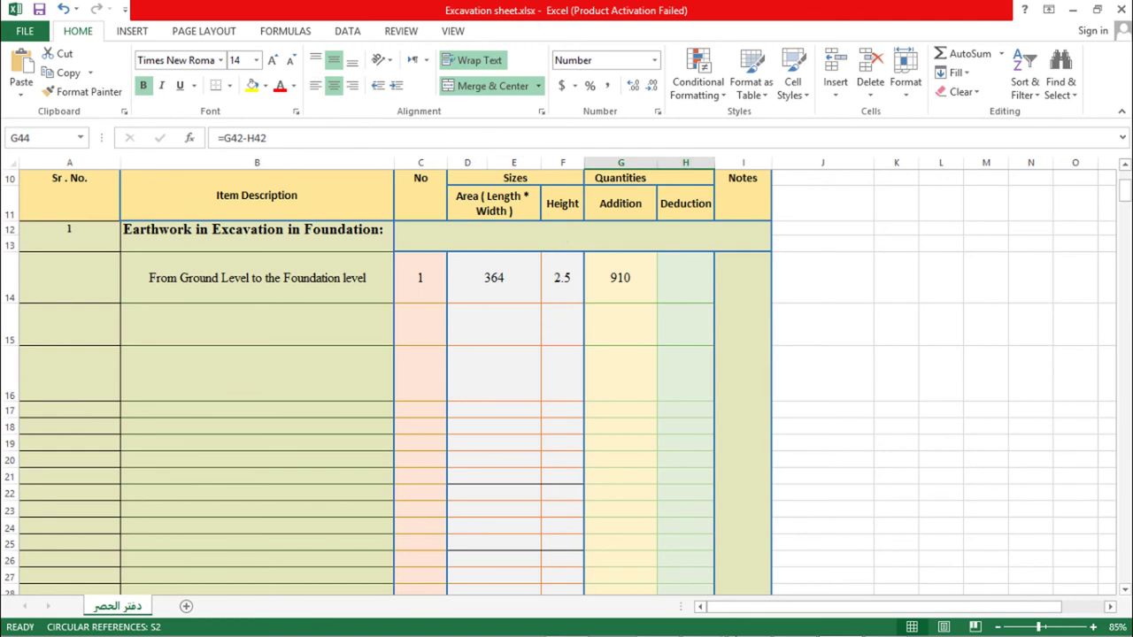
Switch to AutoCAD and copy the footings plan with its axes from the drawing sheet to beside the separate green boundary rectangle
click(568, 623)
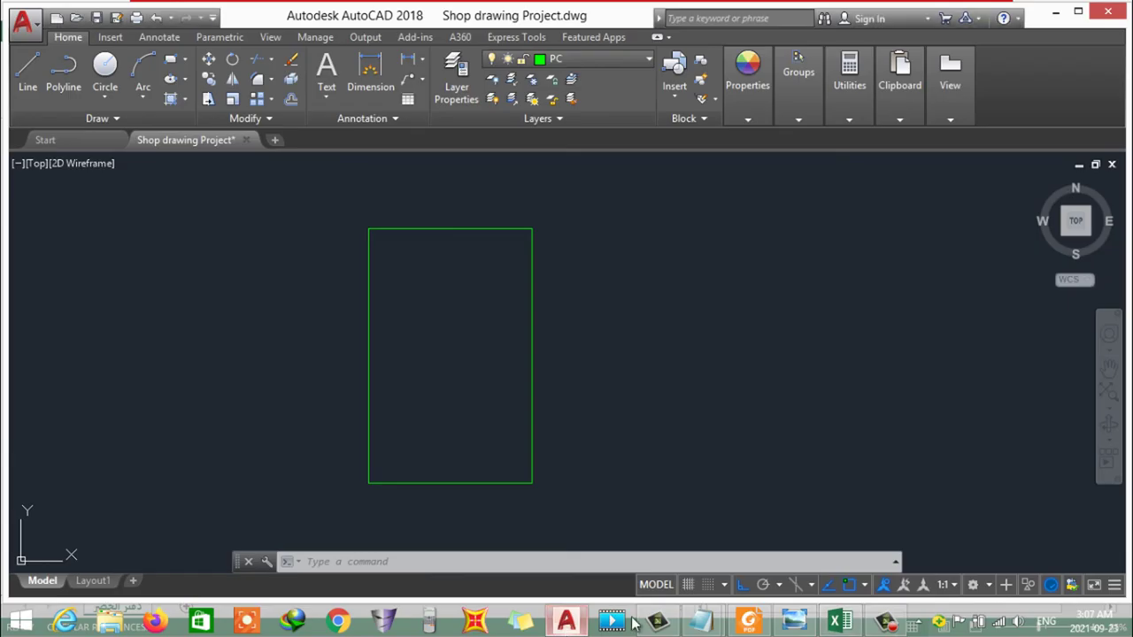
scroll(475, 380, down, 4)
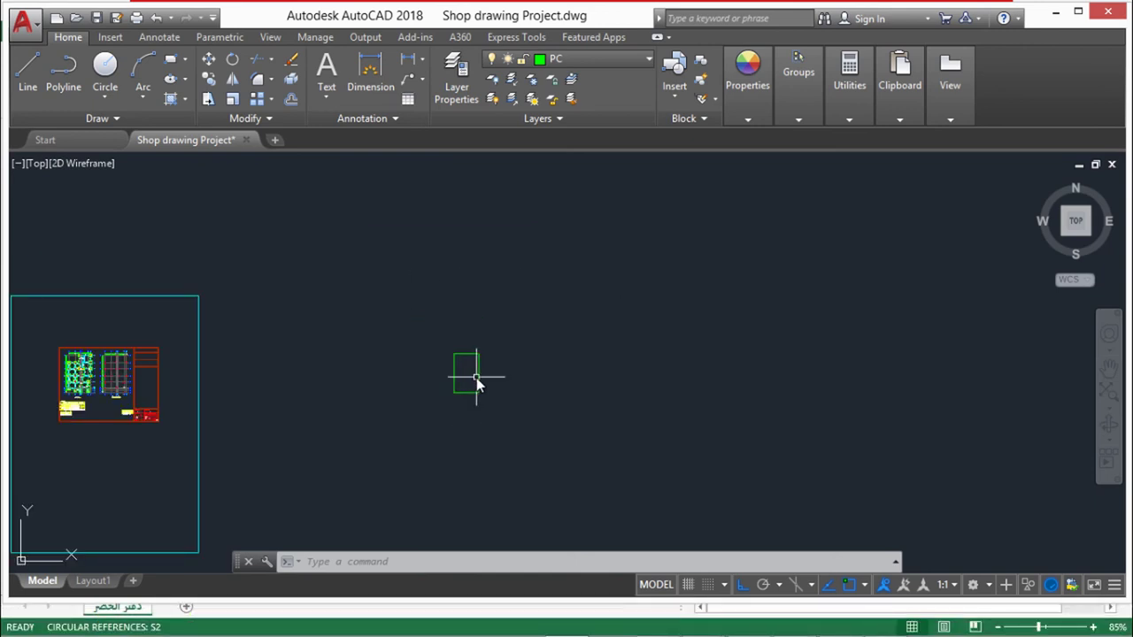
scroll(86, 362, up, 4)
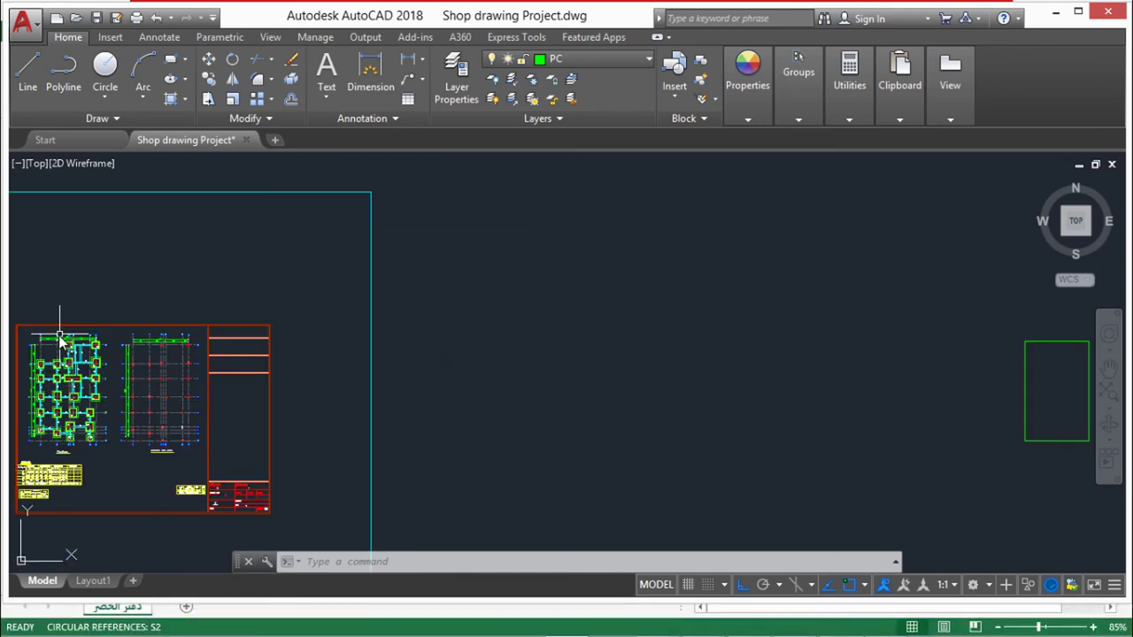
scroll(59, 339, up, 3)
click(94, 305)
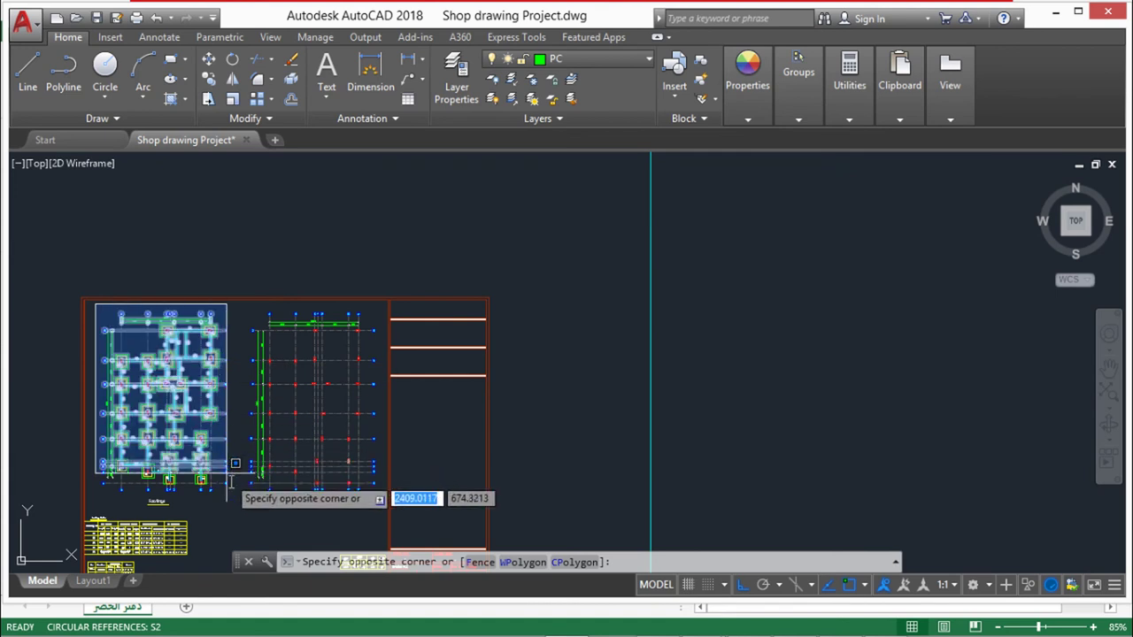
click(229, 478)
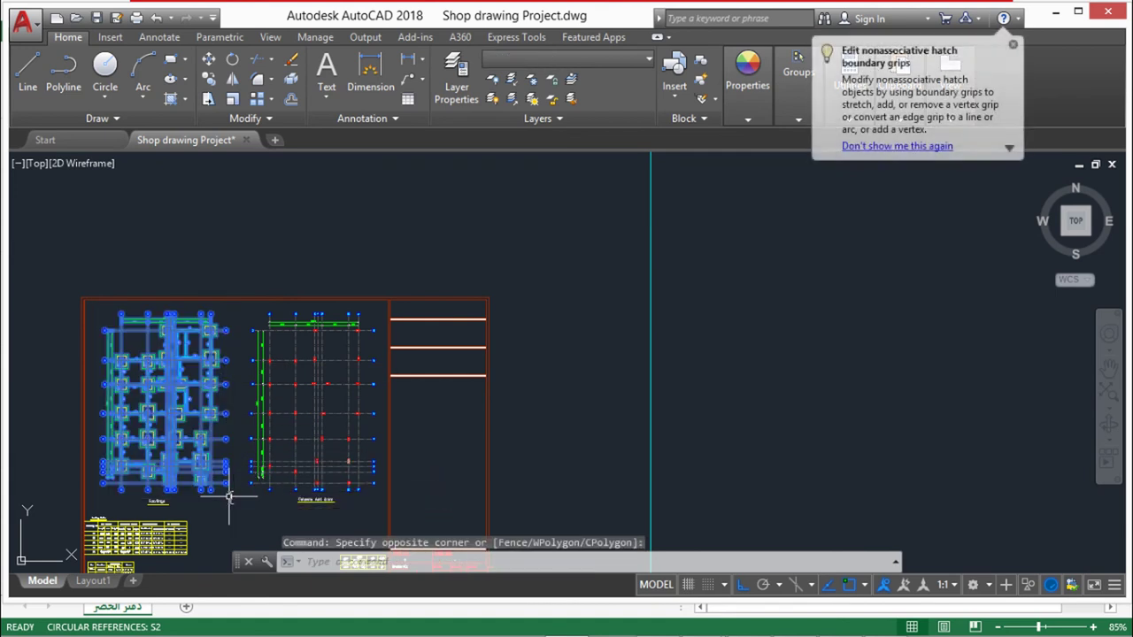
text(M)
key(BackSpace)
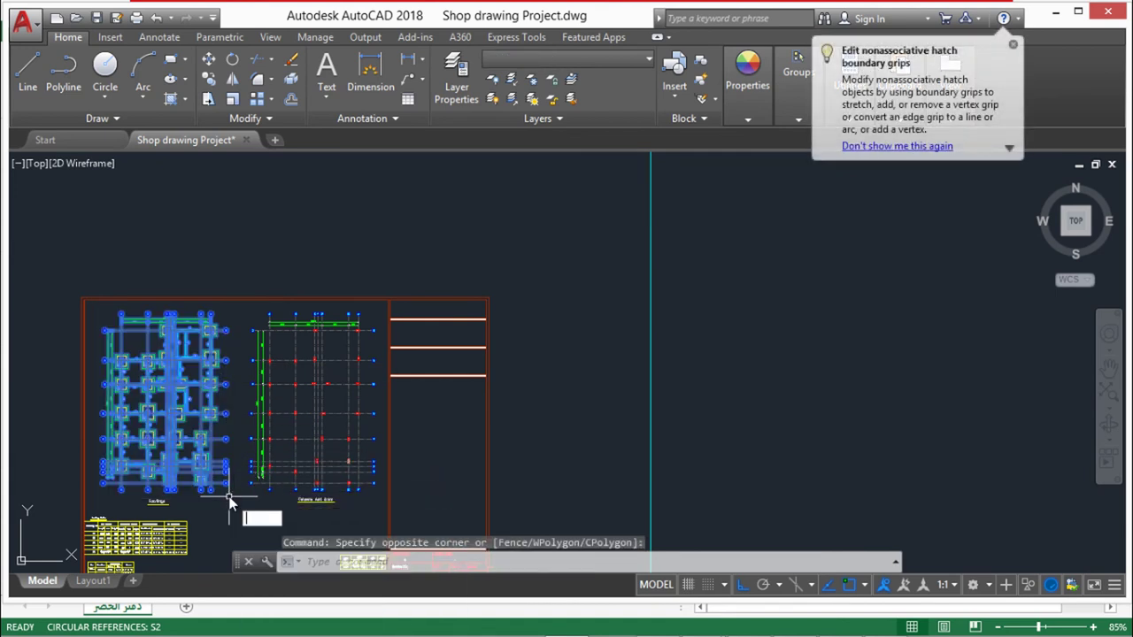
text(CO)
key(Return)
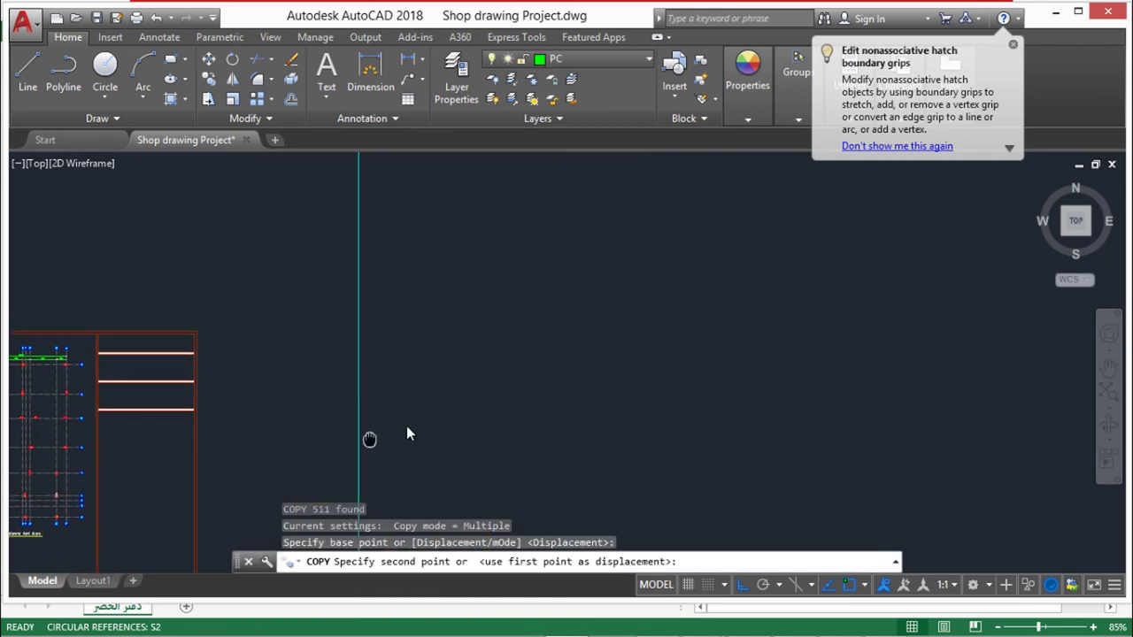
scroll(371, 438, down, 4)
click(161, 452)
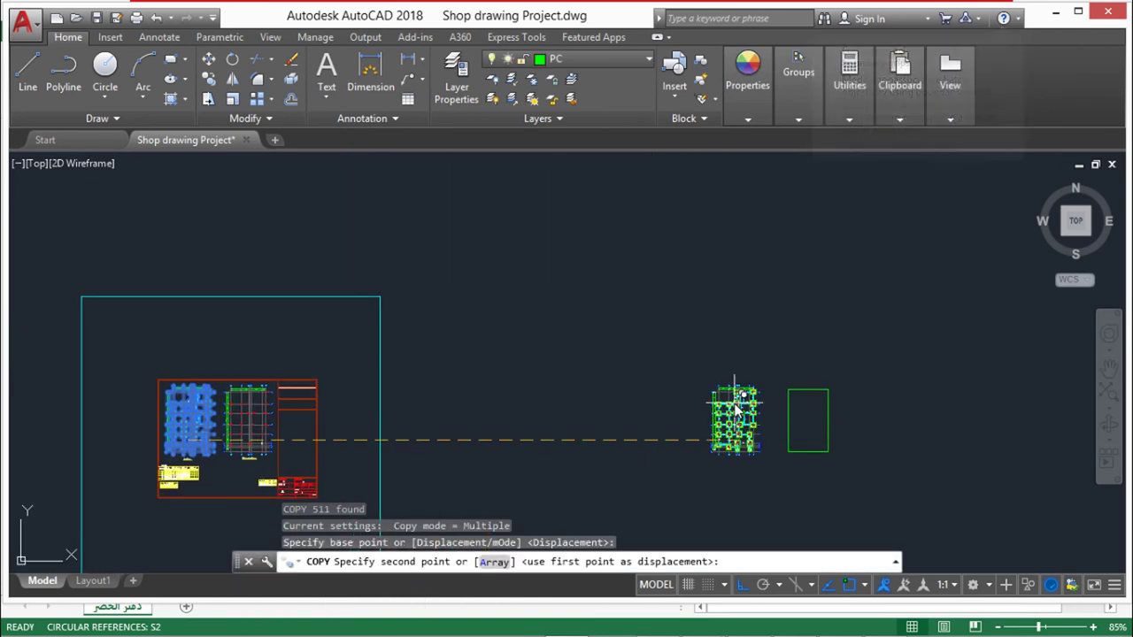
click(733, 409)
key(Escape)
Draw a rectangle as a frame enclosing both the copied footings plan and the green boundary rectangle
text(rec)
key(Return)
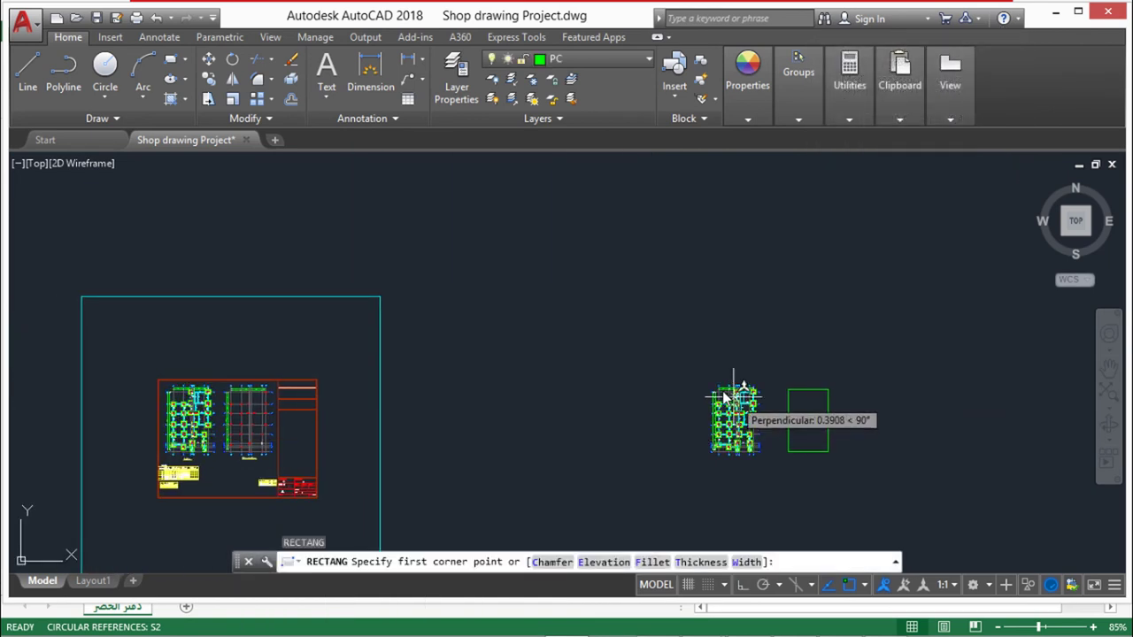
click(682, 372)
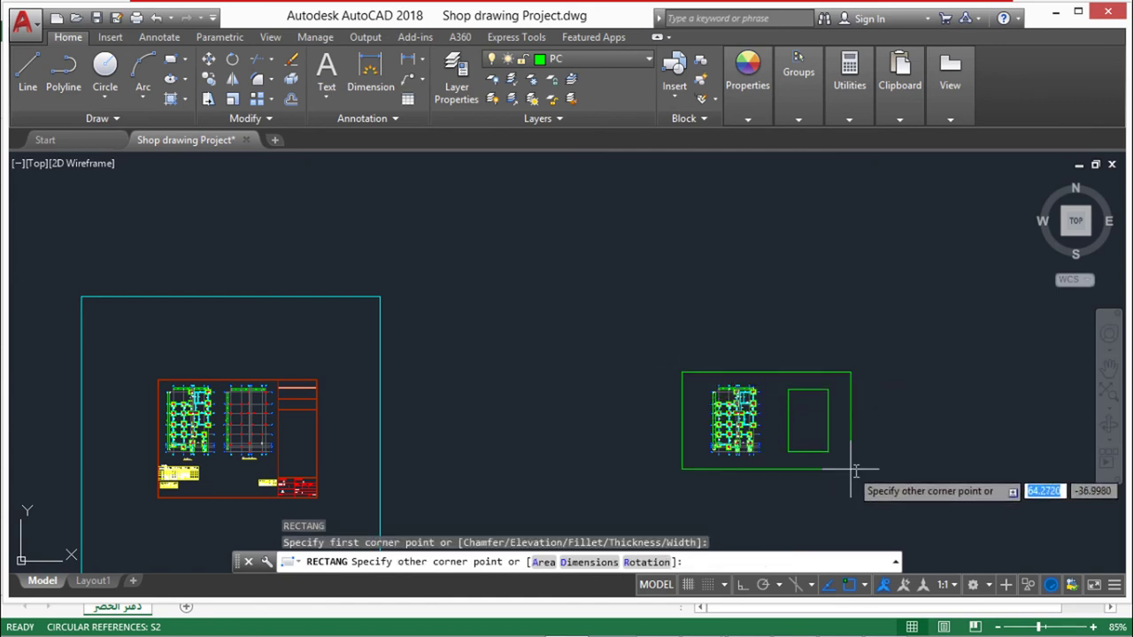
click(863, 474)
key(Escape)
key(Escape)
key(Escape)
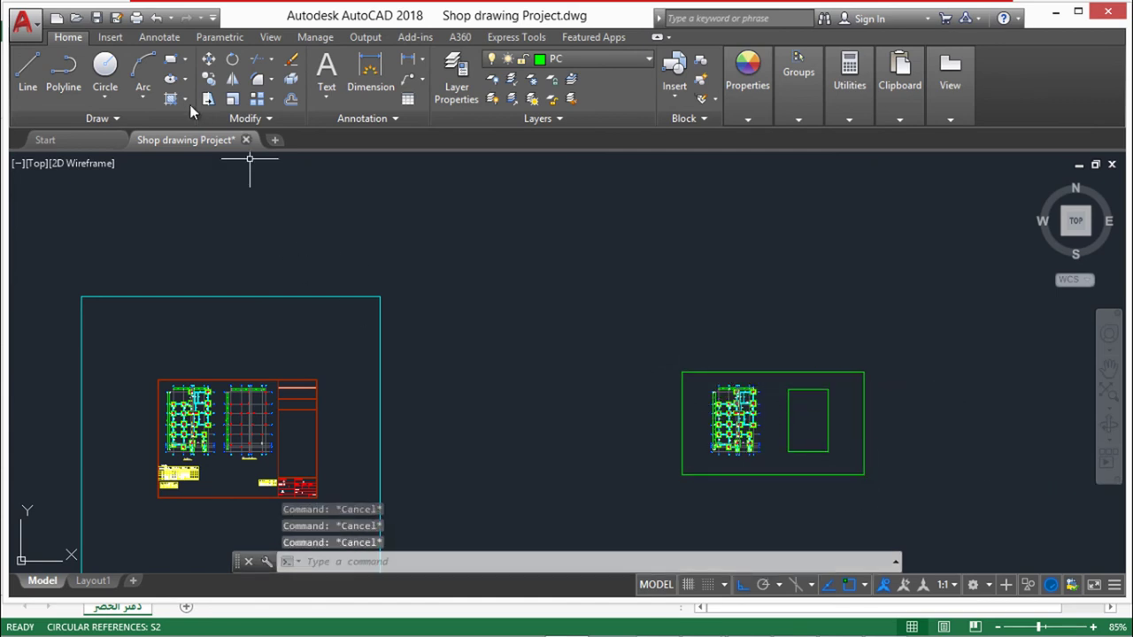
Hatch the boundary rectangle inside the frame with the ANGLE pattern, glancing at the Excel sheet before picking the internal point
text(hatch)
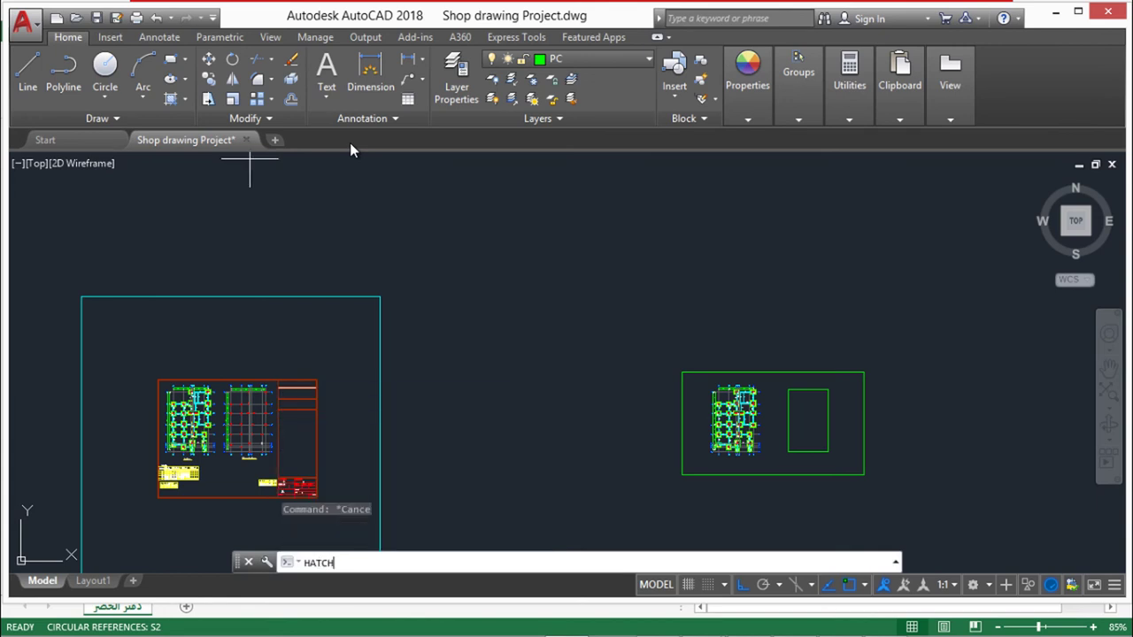
key(Return)
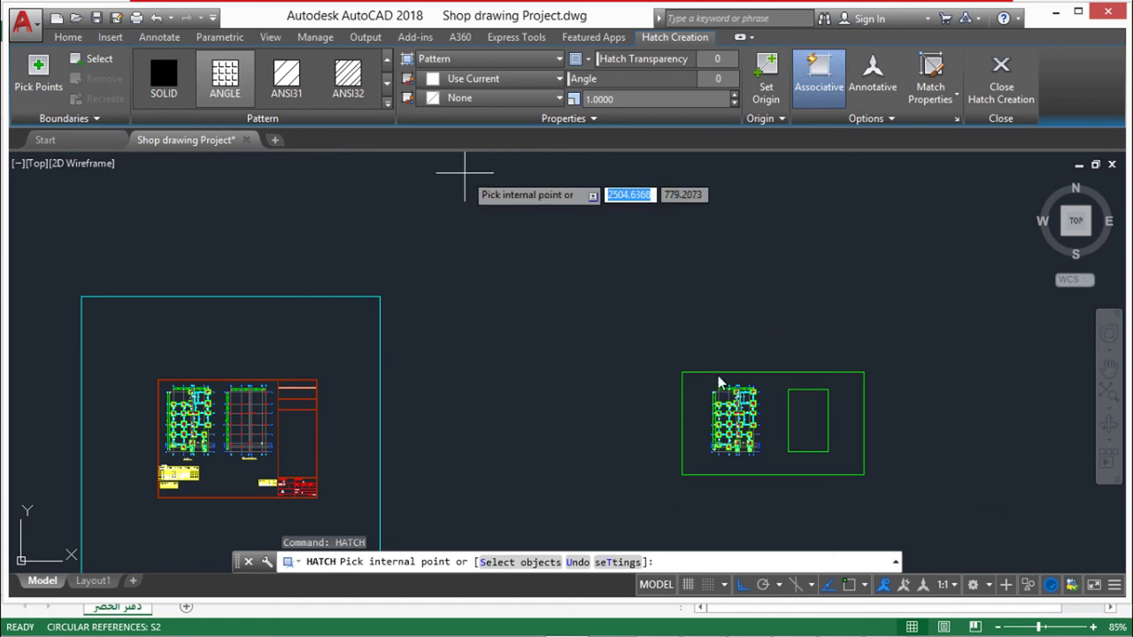
click(845, 621)
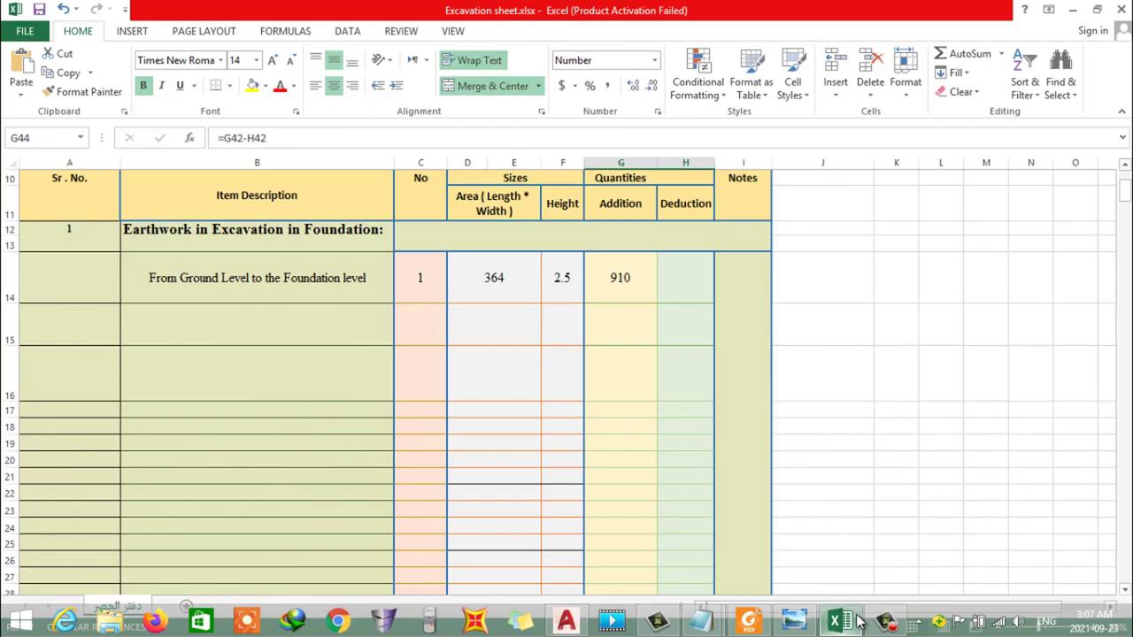
click(845, 621)
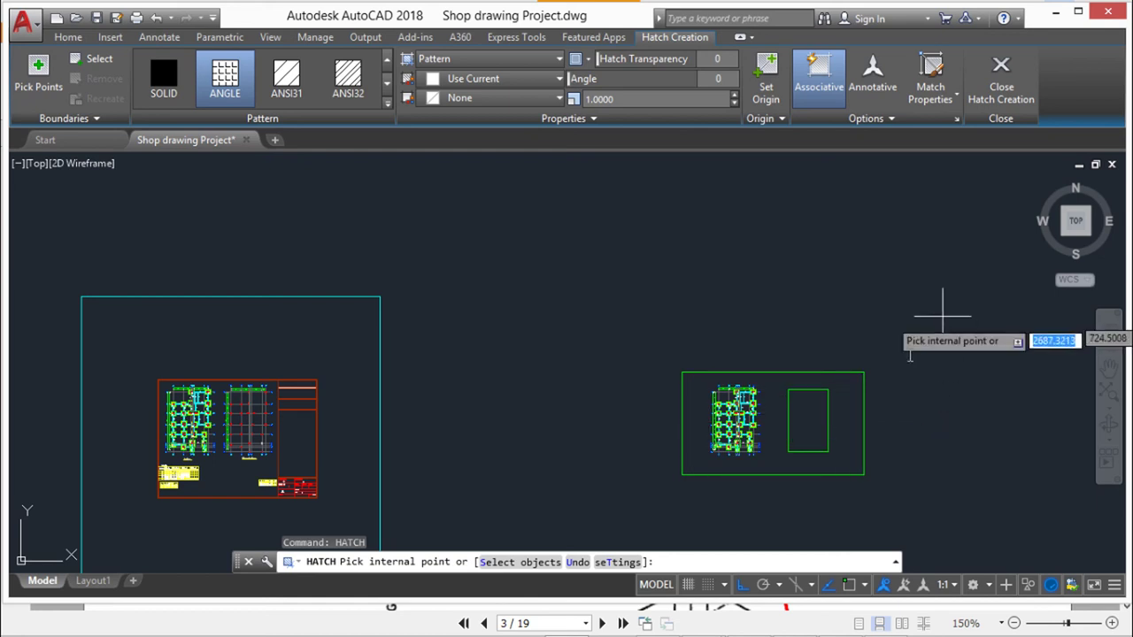
click(819, 416)
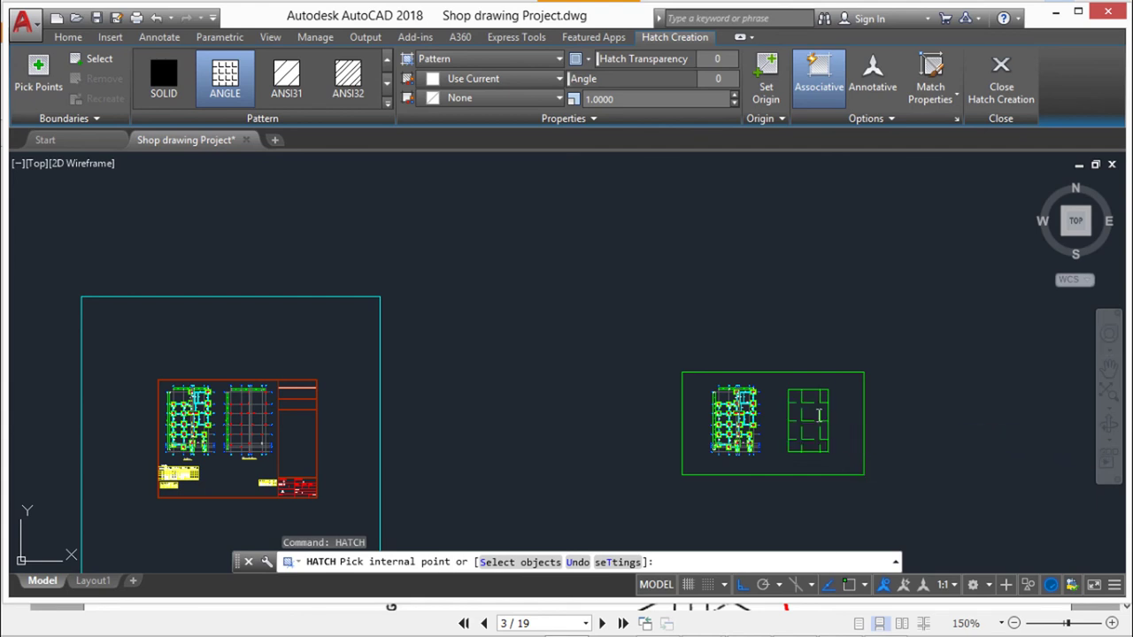
key(Escape)
key(Escape)
key(Escape)
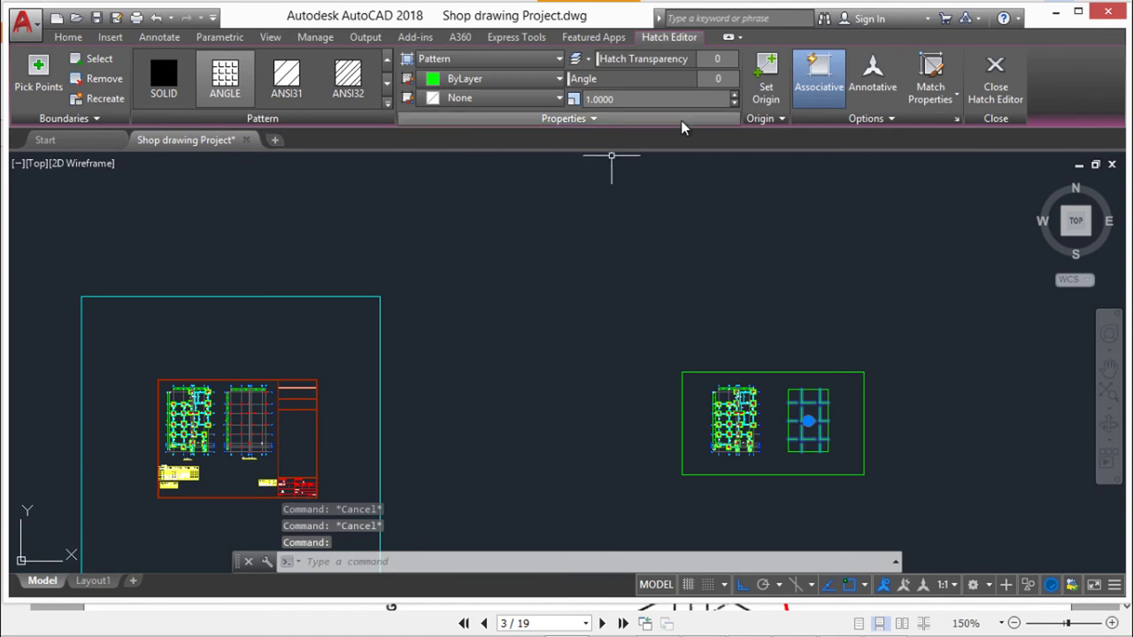
Reduce the scale of the boundary rectangle's hatch to 0.42 and deselect it
click(734, 106)
click(733, 106)
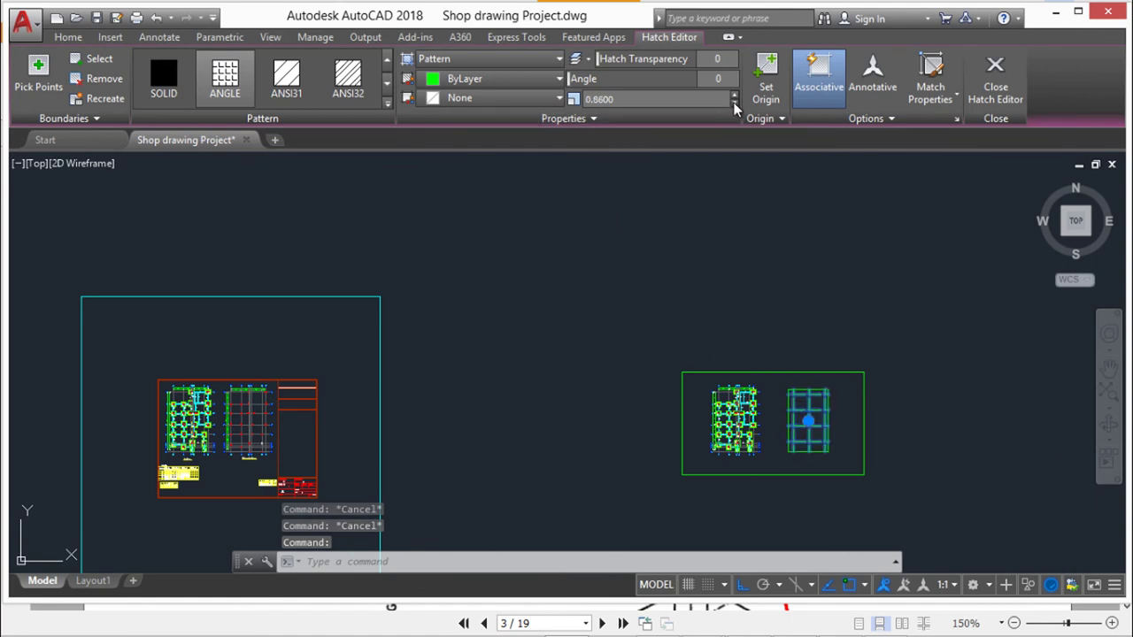
click(734, 106)
click(734, 106)
click(734, 107)
click(734, 106)
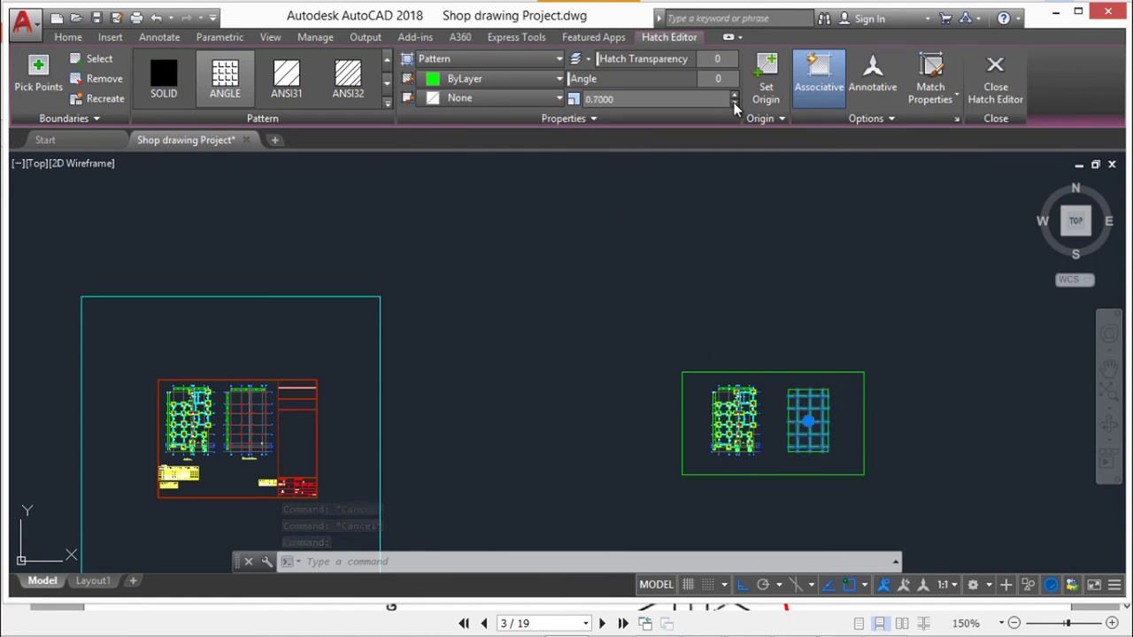
click(733, 106)
click(734, 106)
click(734, 106)
click(734, 105)
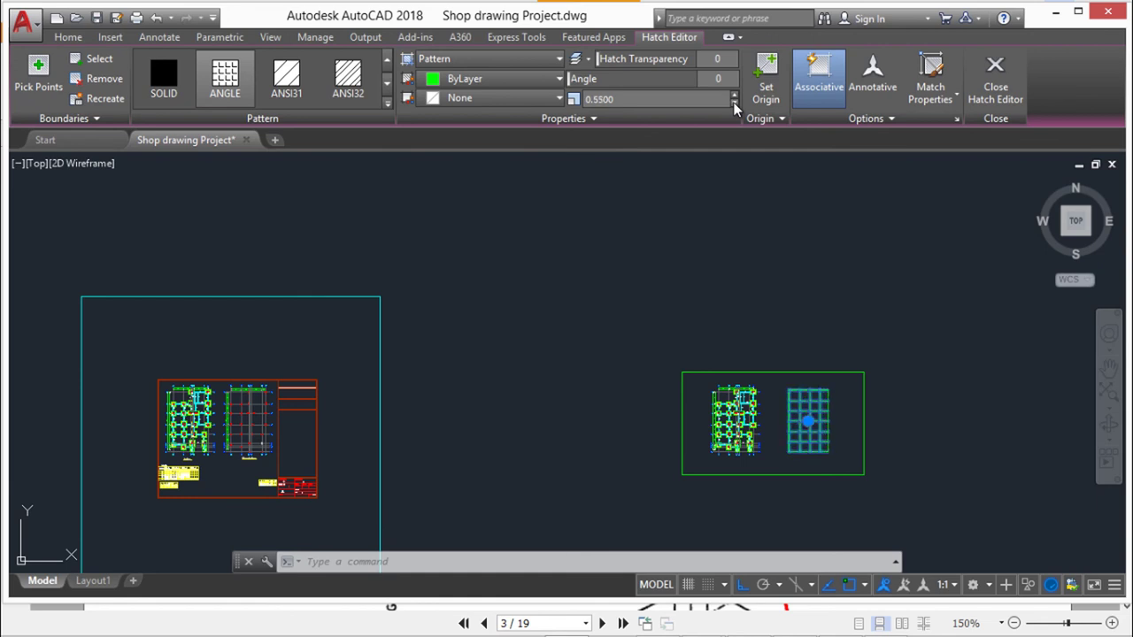
click(733, 105)
click(733, 105)
click(733, 104)
click(734, 104)
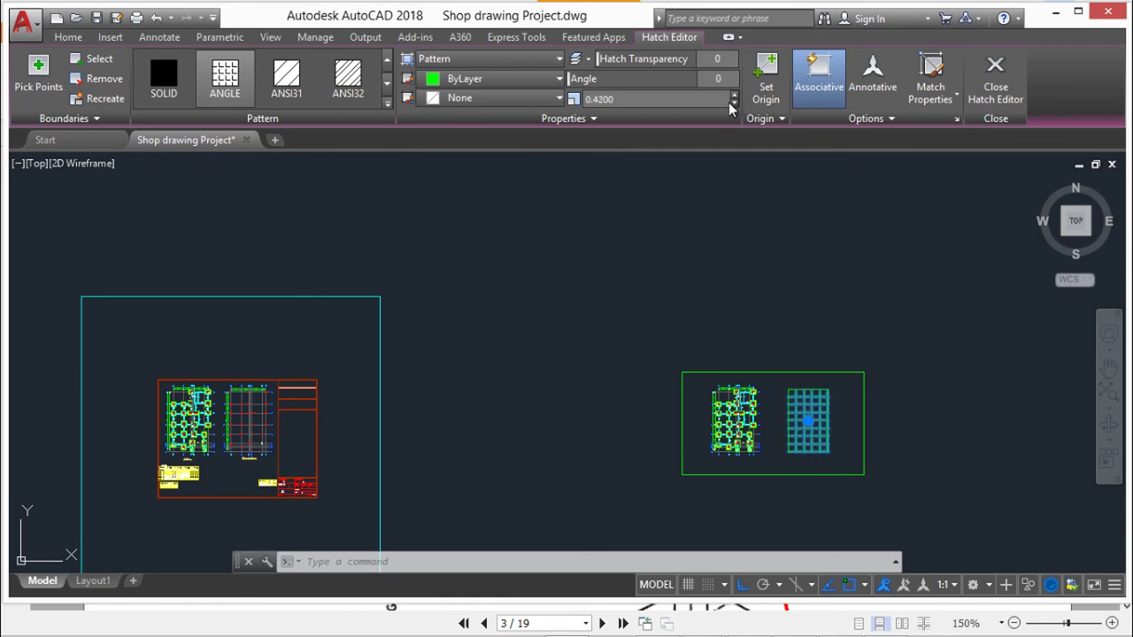
click(918, 371)
key(Escape)
key(Escape)
key(Escape)
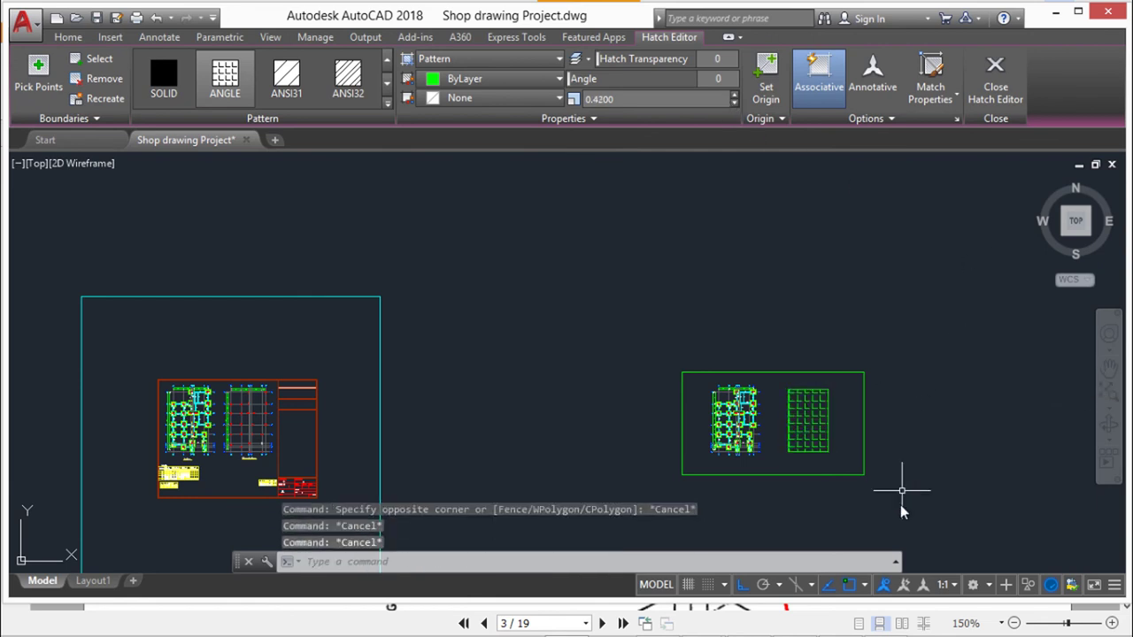
click(633, 331)
click(915, 490)
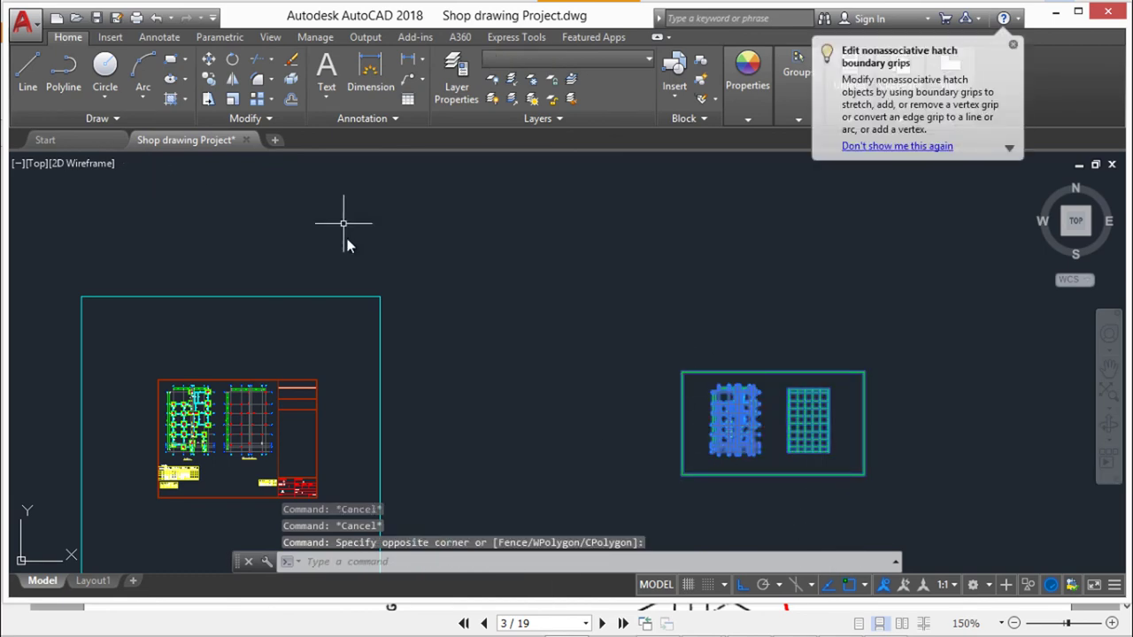
key(Escape)
key(Escape)
Copy the "Columns And Axes" title text below the columns plan to the clipboard
scroll(265, 456, up, 6)
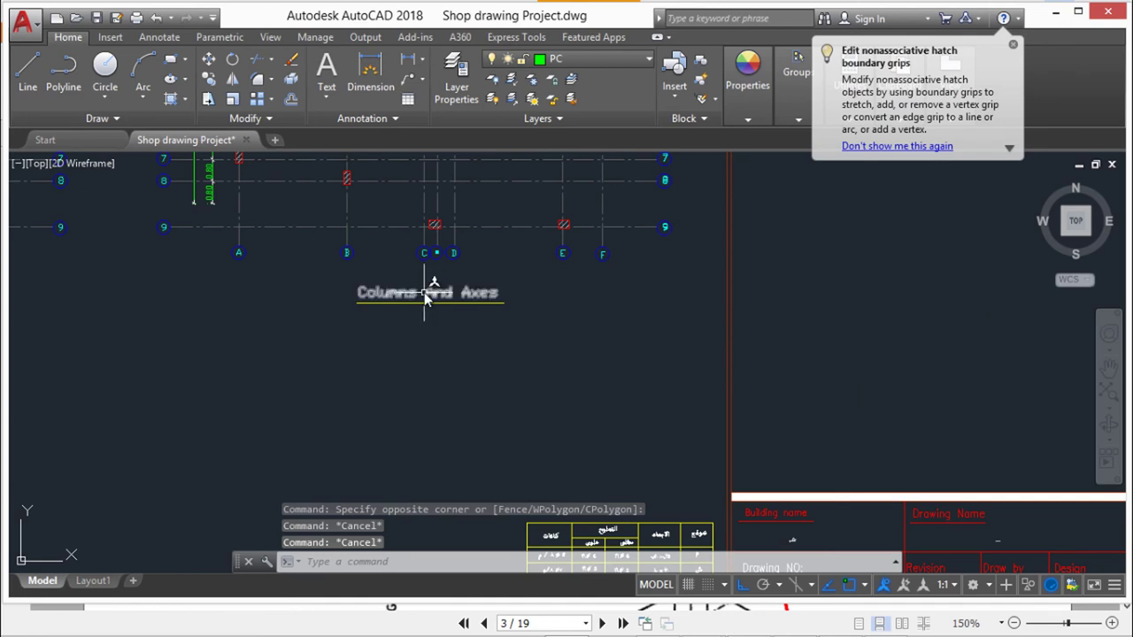
click(424, 300)
click(403, 305)
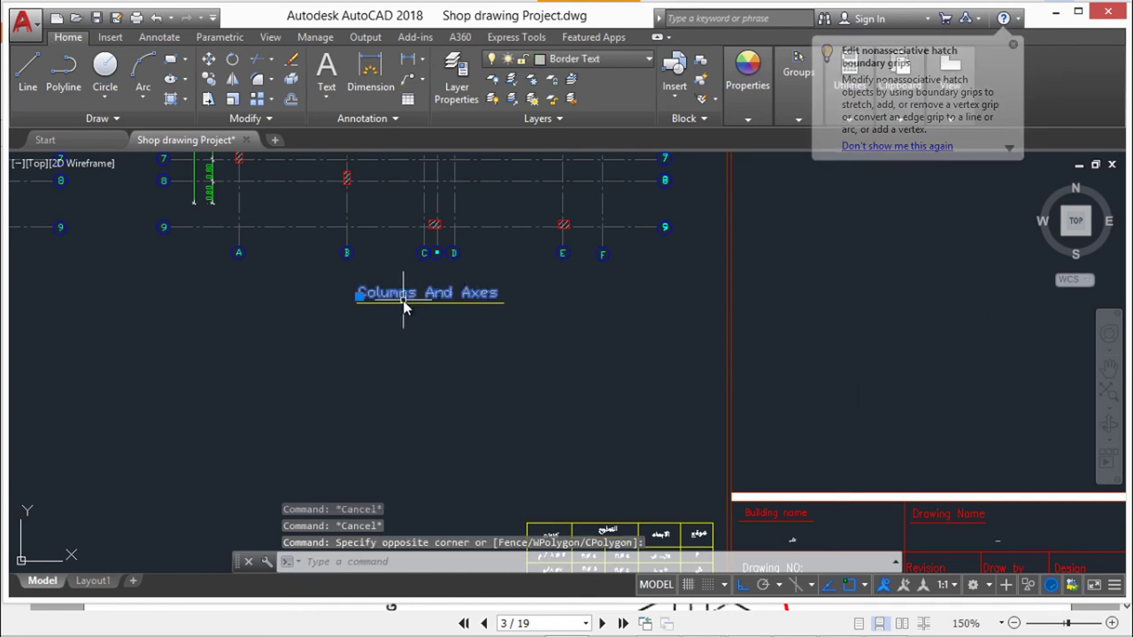
key(ctrl+c)
click(619, 341)
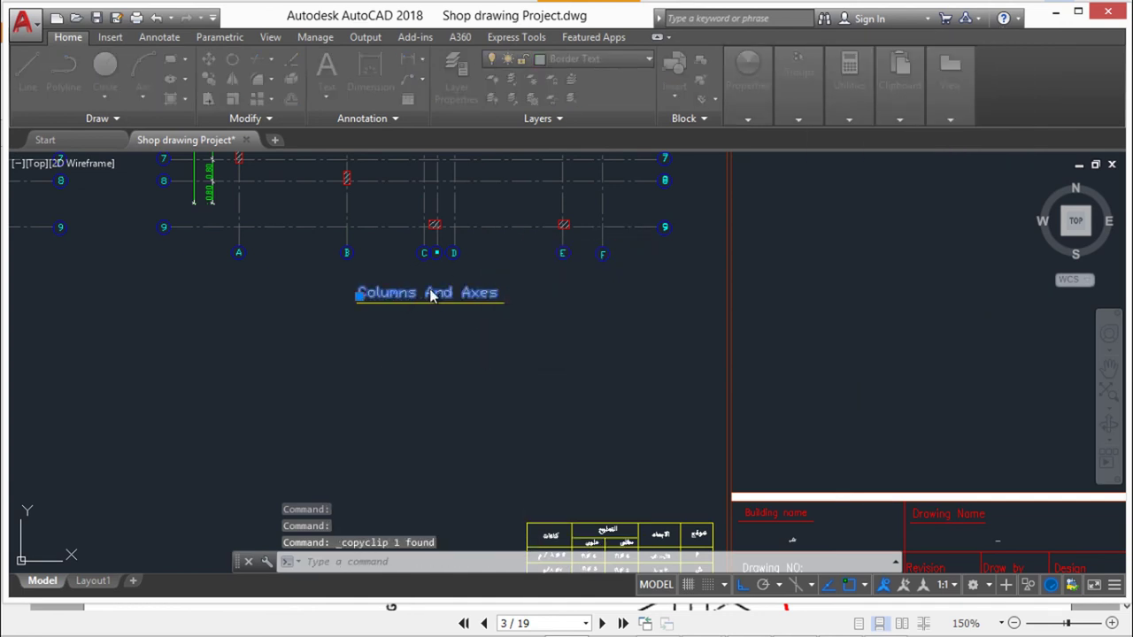
key(Escape)
key(Escape)
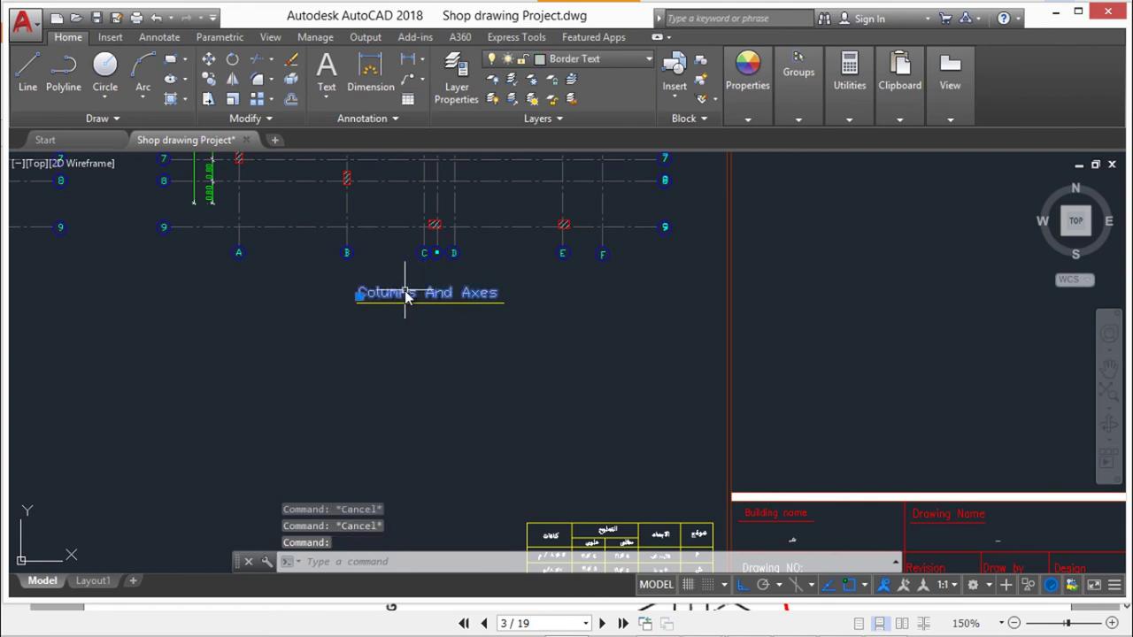
Copy the "Columns And Axes" title text with the COPY command across to the framed area holding the hatched boundary rectangle
text(co)
key(Return)
click(407, 296)
key(Return)
click(469, 292)
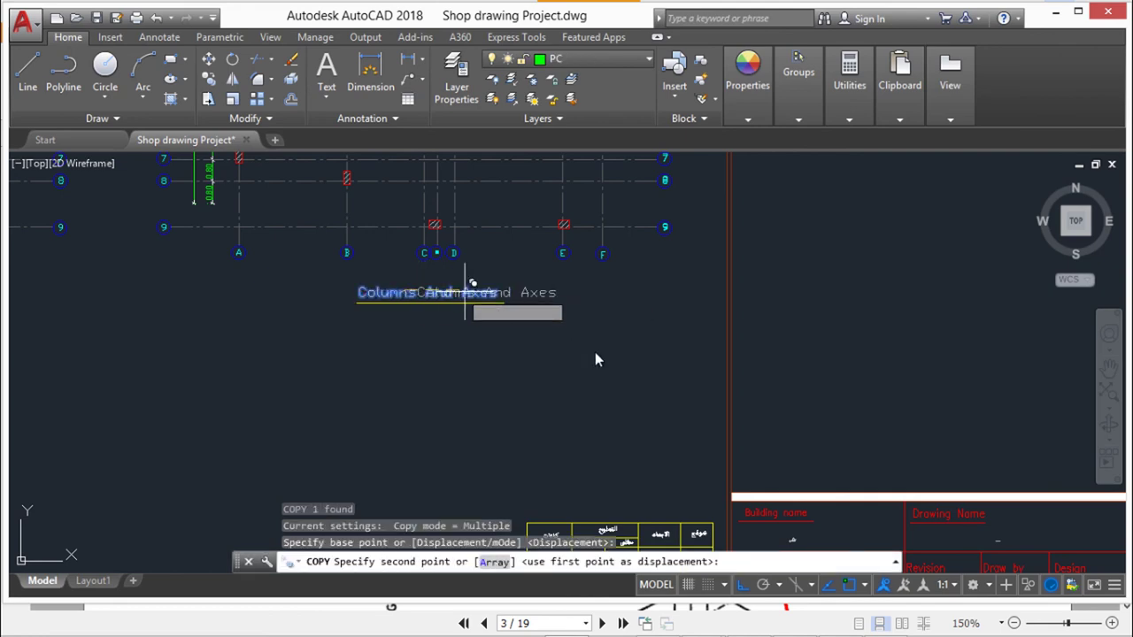
scroll(191, 385, down, 5)
scroll(191, 385, down, 2)
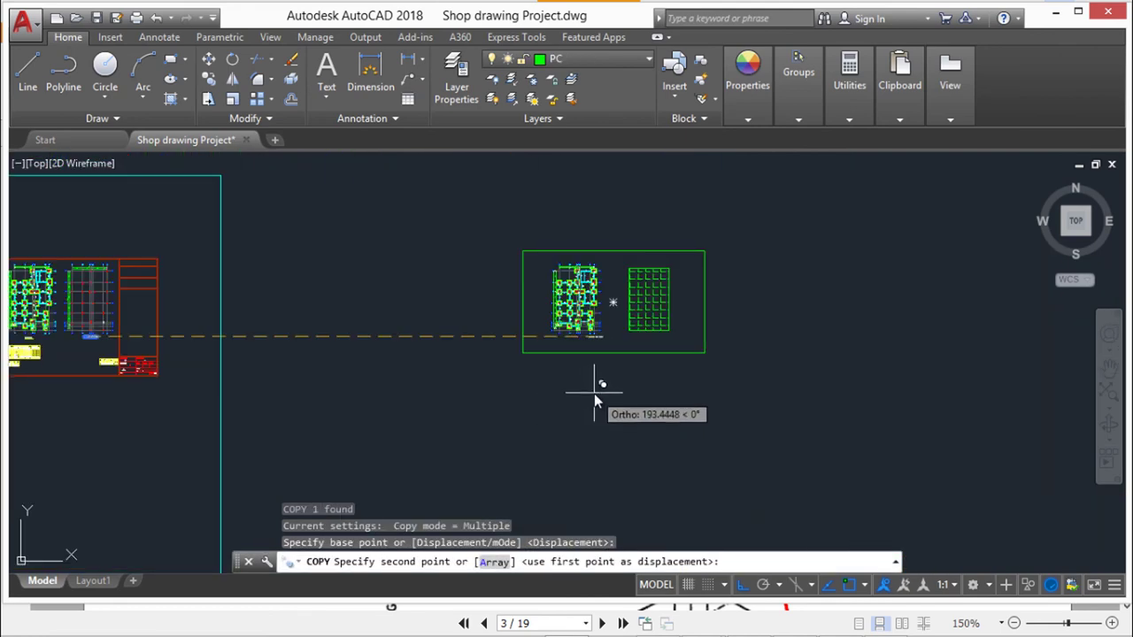